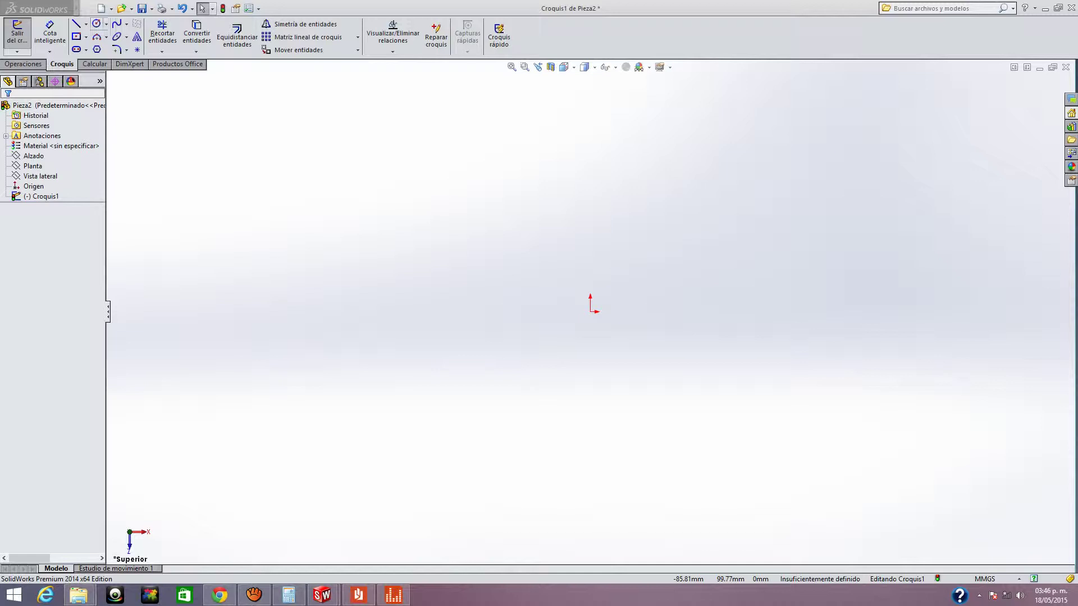
# Step: Draw a vertical centreline through the origin and fix its midpoint on the origin
pyautogui.click(86, 24)
pyautogui.click(99, 44)
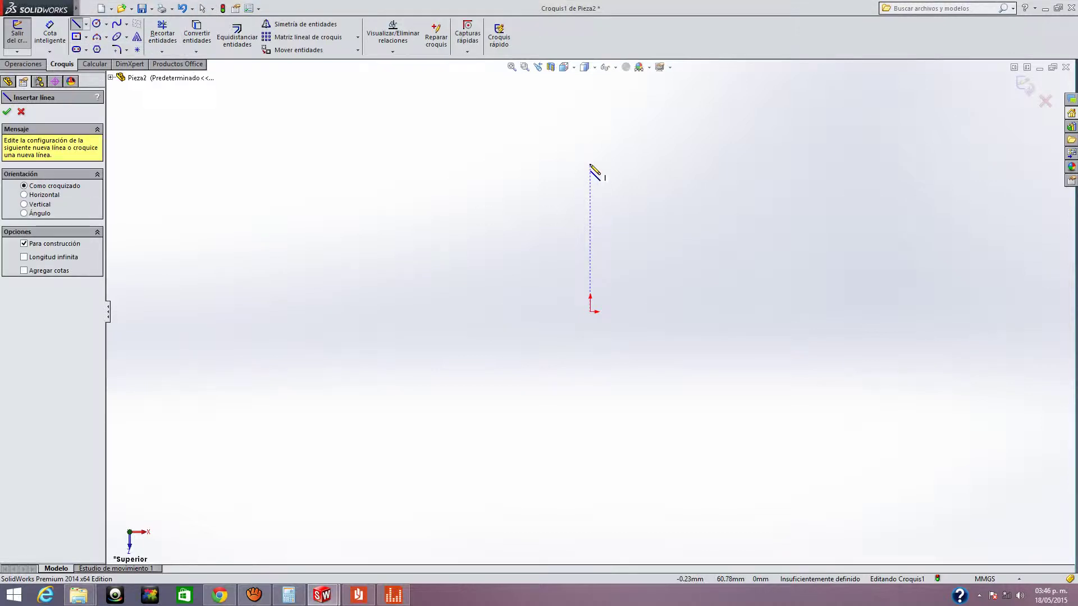
pyautogui.moveTo(589, 166); pyautogui.dragTo(593, 365)
pyautogui.moveTo(599, 414); pyautogui.dragTo(591, 476)
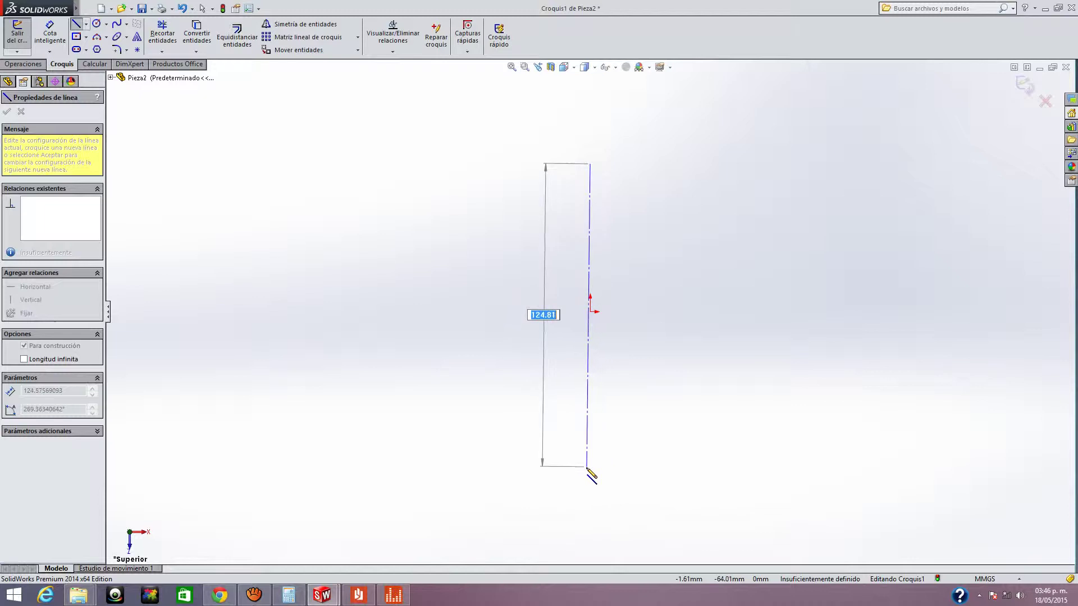
pyautogui.moveTo(591, 475); pyautogui.dragTo(606, 477)
pyautogui.press('Escape')
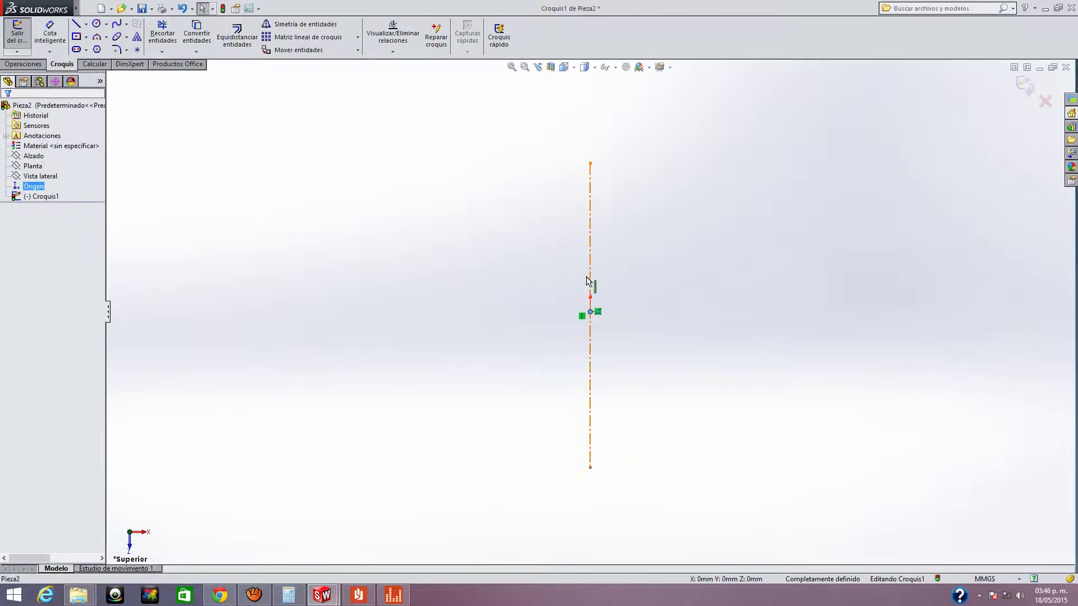
pyautogui.keyDown('ctrl'); pyautogui.click(591, 279); pyautogui.keyUp('ctrl')
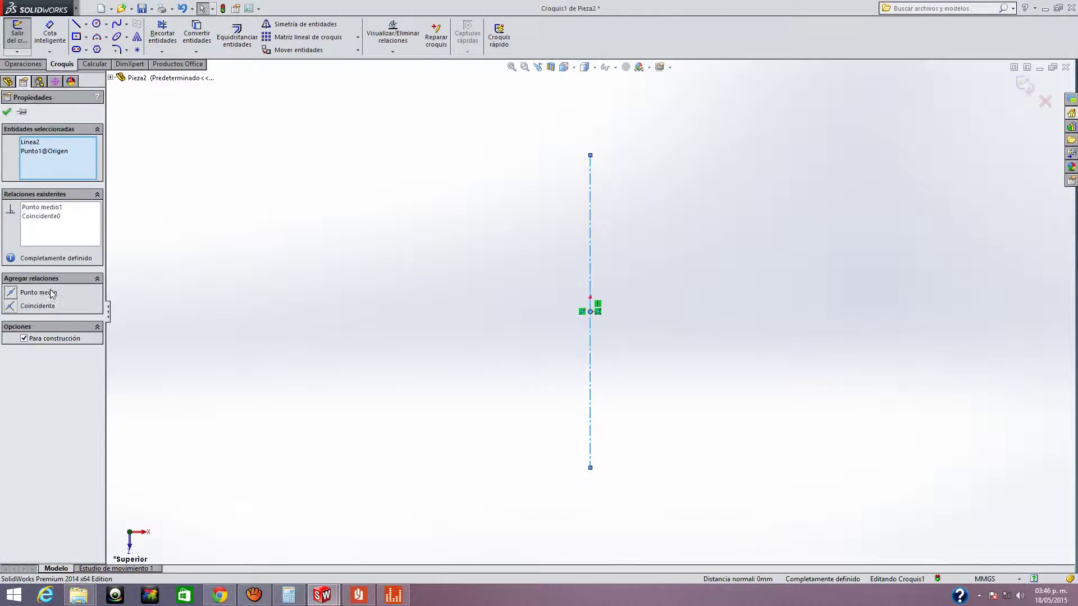
pyautogui.click(7, 111)
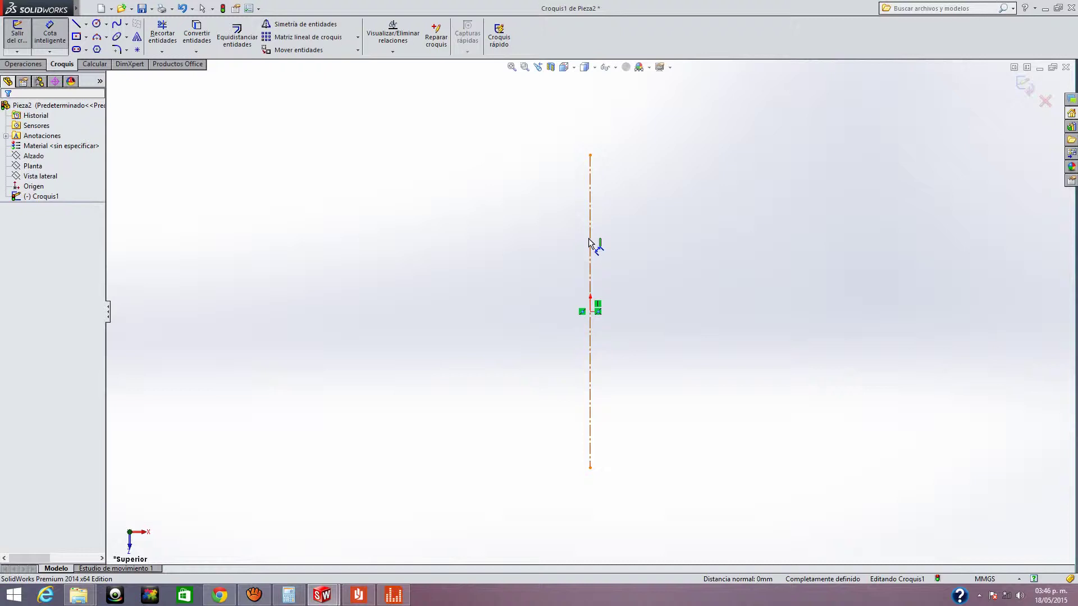
# Step: Dimension the vertical centreline to 76 mm
pyautogui.click(555, 242)
pyautogui.click(543, 242)
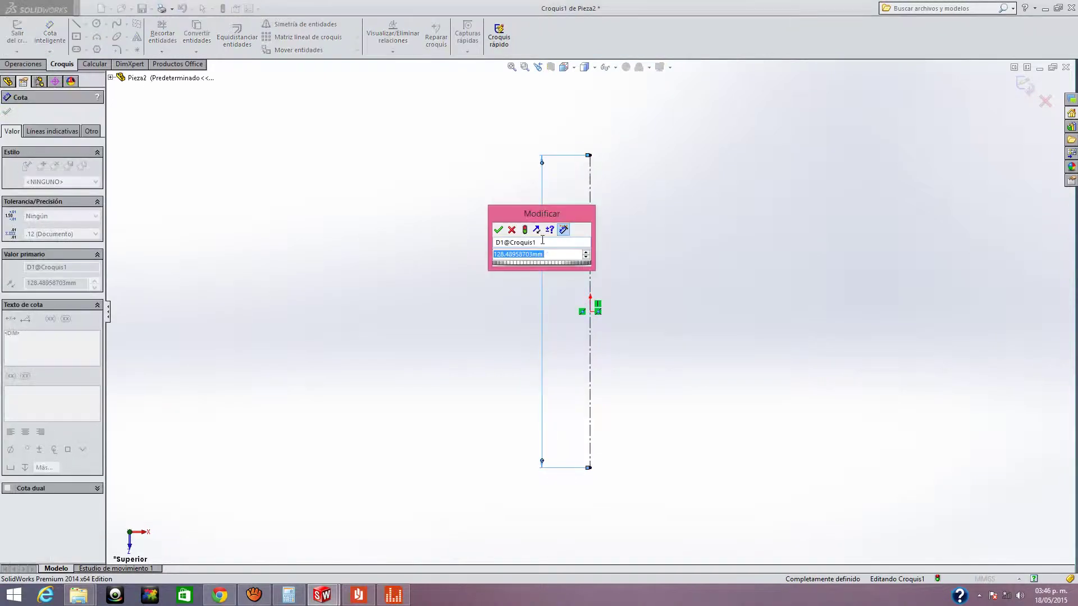
pyautogui.write('76')
pyautogui.press('Return')
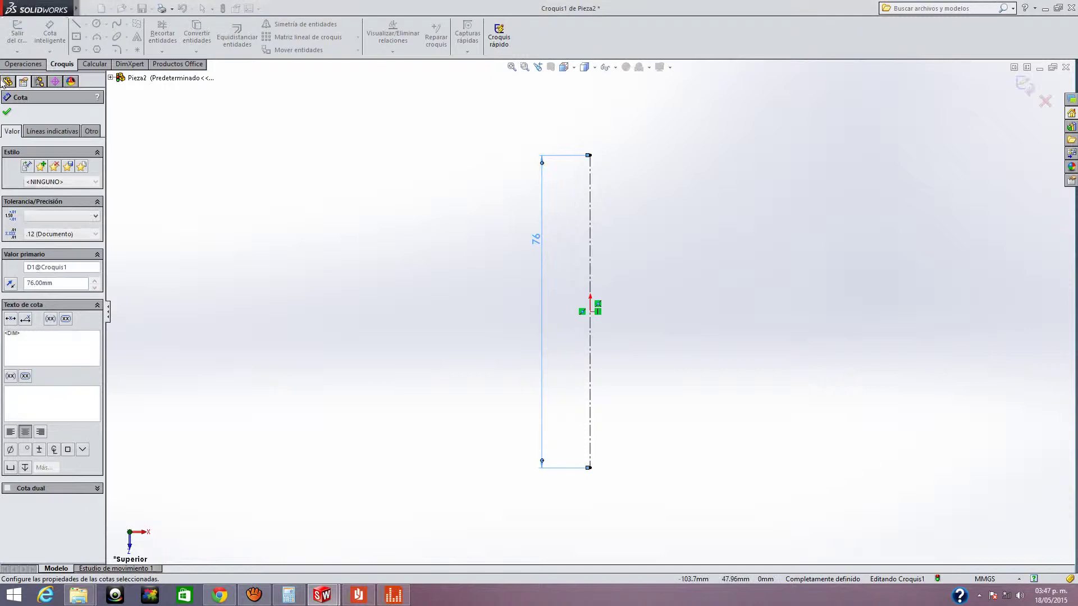
pyautogui.press('Escape')
pyautogui.press('Escape')
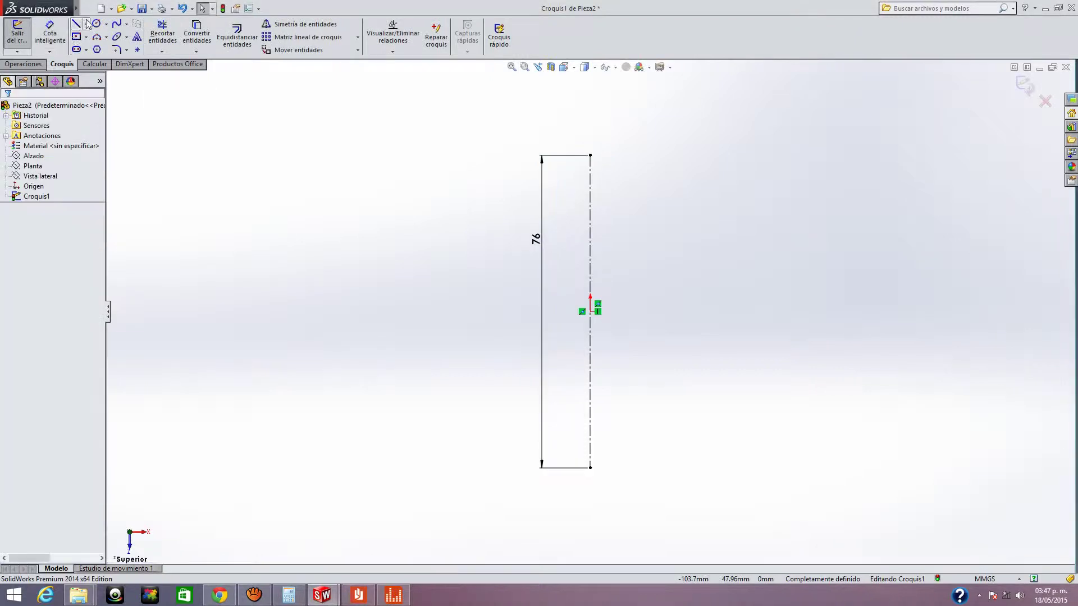
# Step: Draw a horizontal centreline through the origin and give it a Midpoint relation to the origin
pyautogui.press('l')
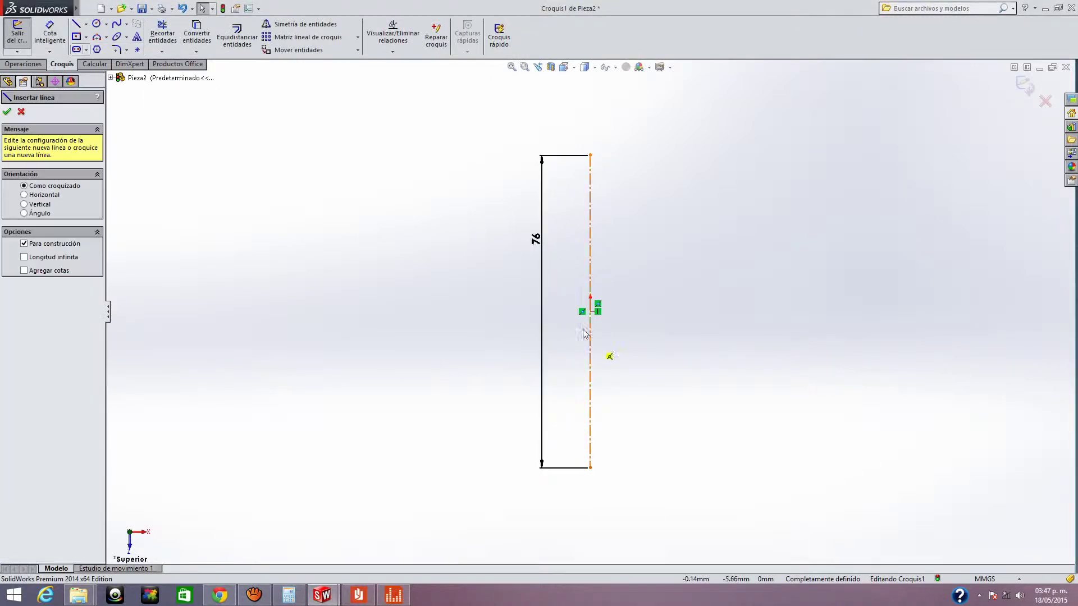
pyautogui.click(589, 311)
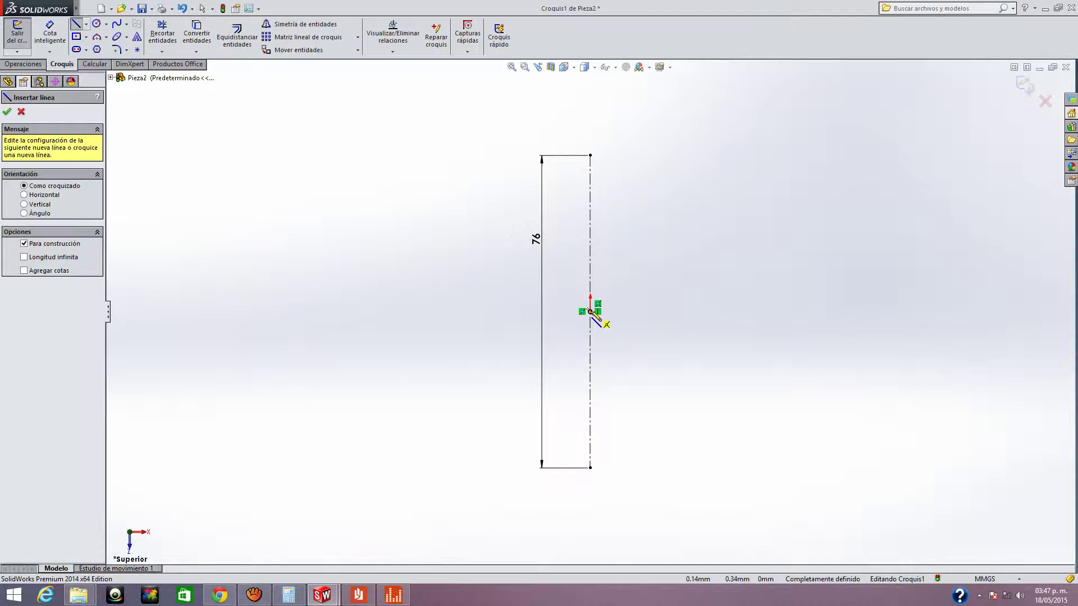
pyautogui.click(481, 312)
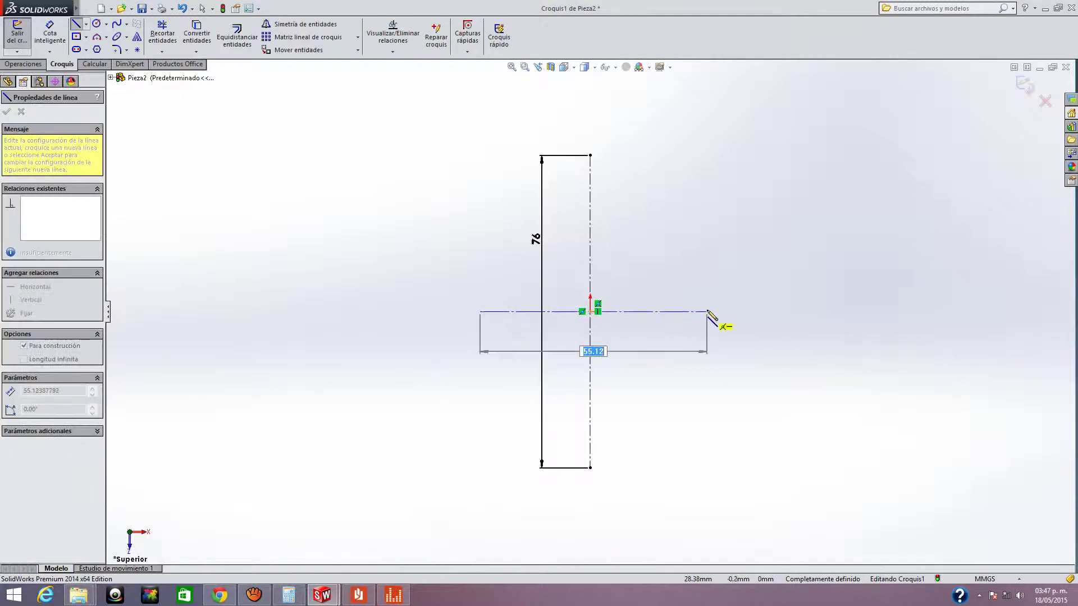
pyautogui.click(707, 313)
pyautogui.press('Escape')
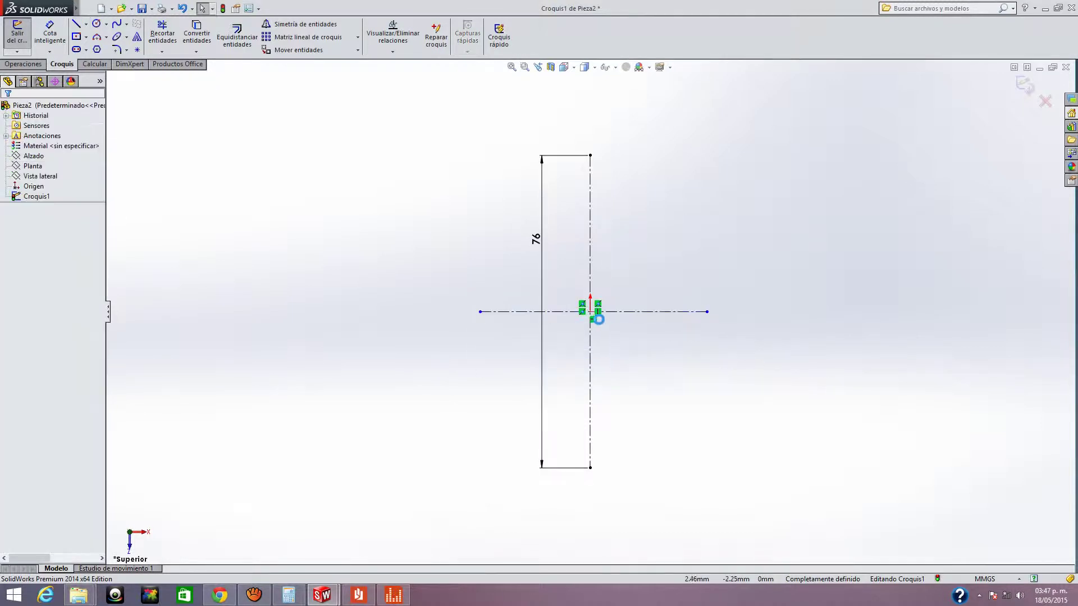
pyautogui.click(631, 313)
pyautogui.keyDown('ctrl'); pyautogui.click(590, 312); pyautogui.keyUp('ctrl')
pyautogui.click(28, 294)
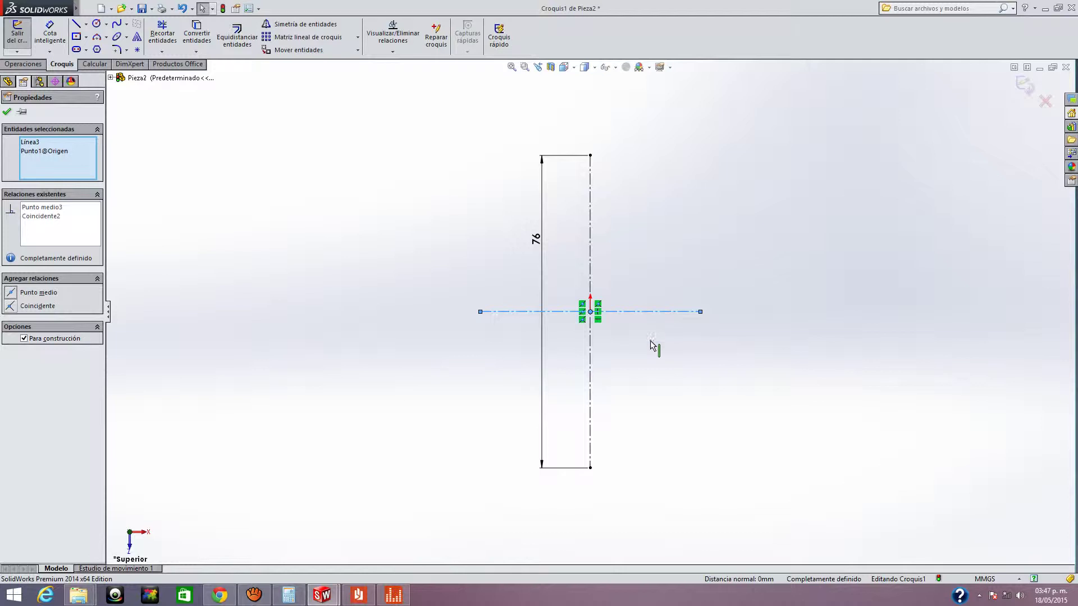
# Step: Dimension the horizontal centreline to 110 mm
pyautogui.click(702, 422)
pyautogui.click(659, 313)
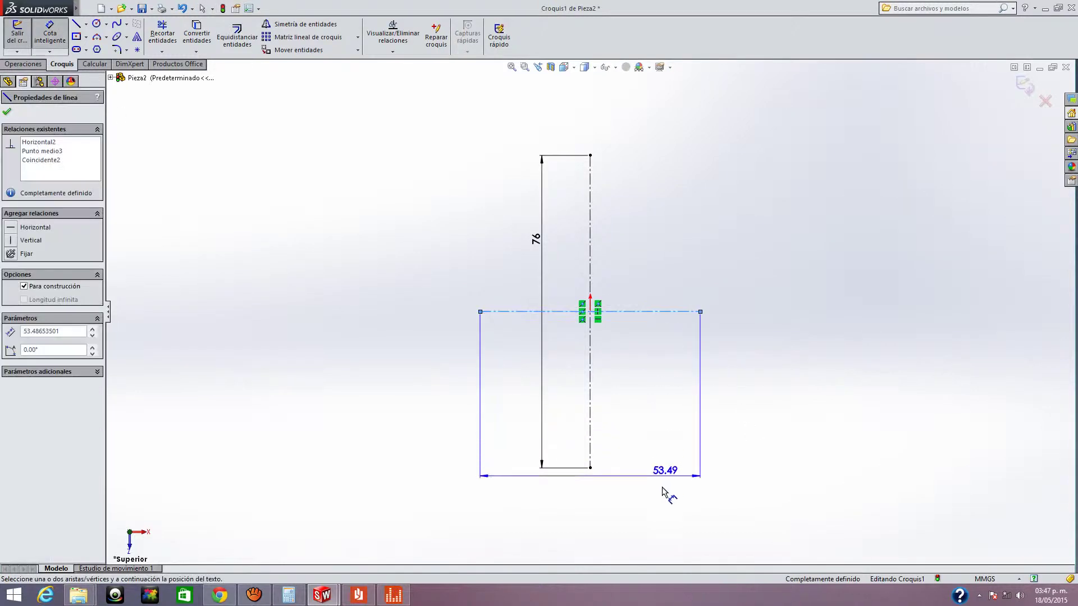
pyautogui.click(667, 499)
pyautogui.write('100')
pyautogui.press('BackSpace')
pyautogui.press('BackSpace')
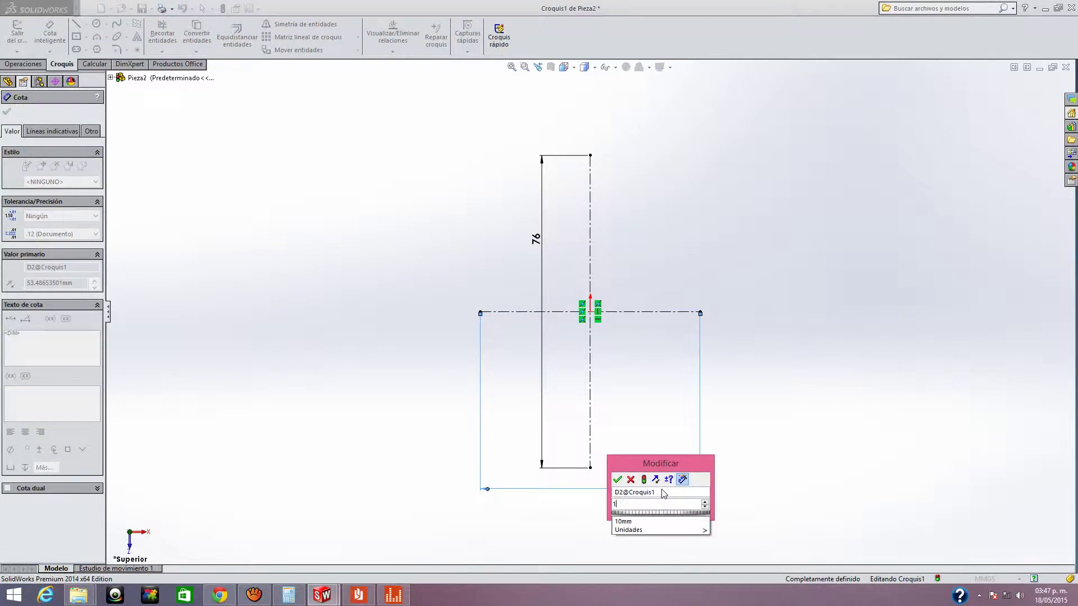
pyautogui.press('Escape')
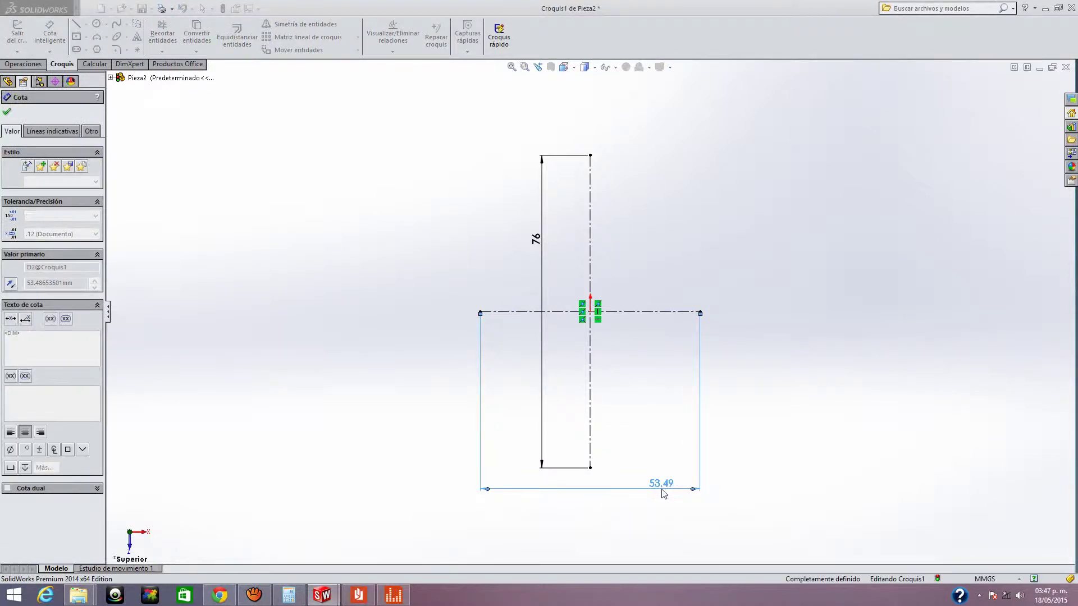
pyautogui.press('Escape')
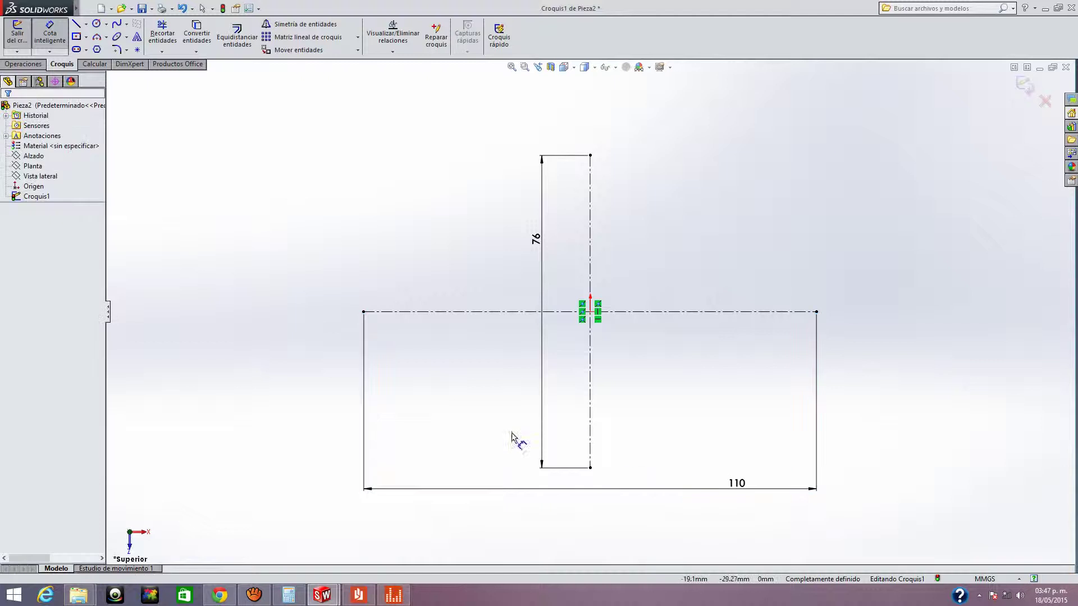
pyautogui.moveTo(358, 595)
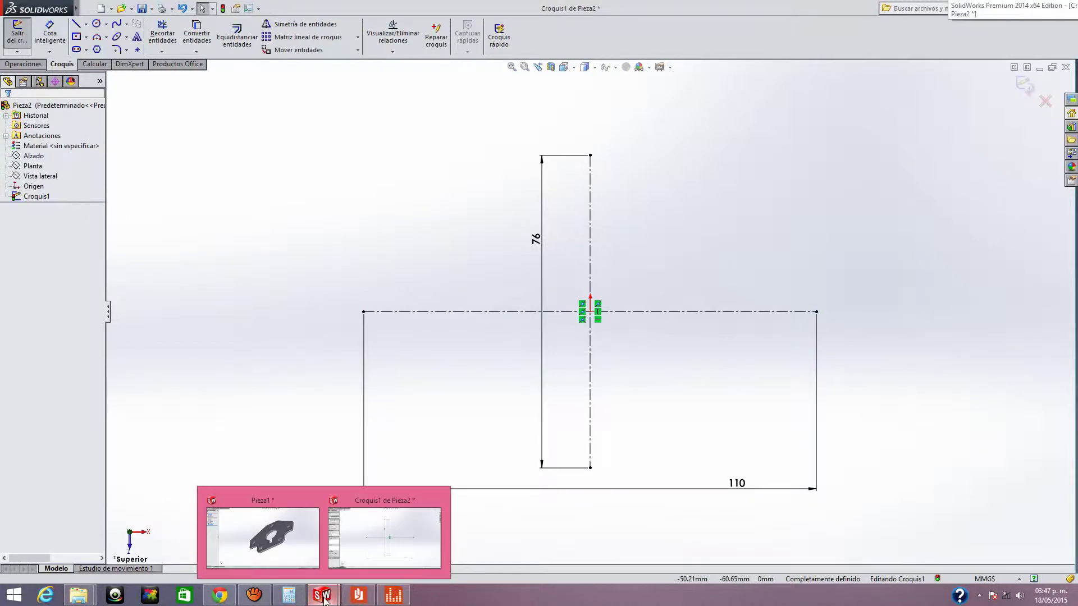
pyautogui.click(358, 596)
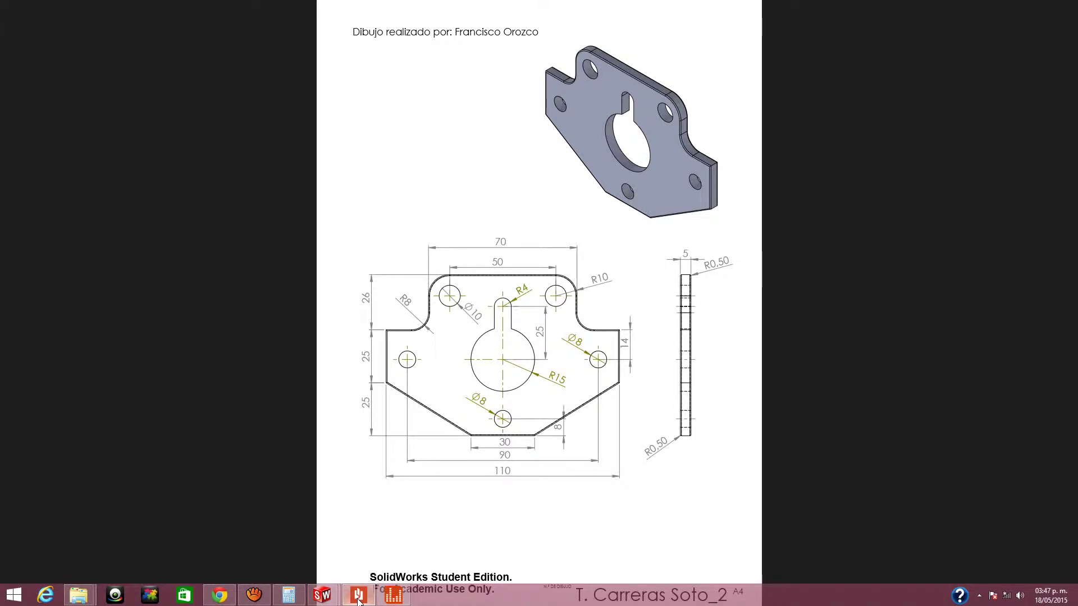
pyautogui.click(359, 599)
pyautogui.click(359, 599)
pyautogui.click(359, 599)
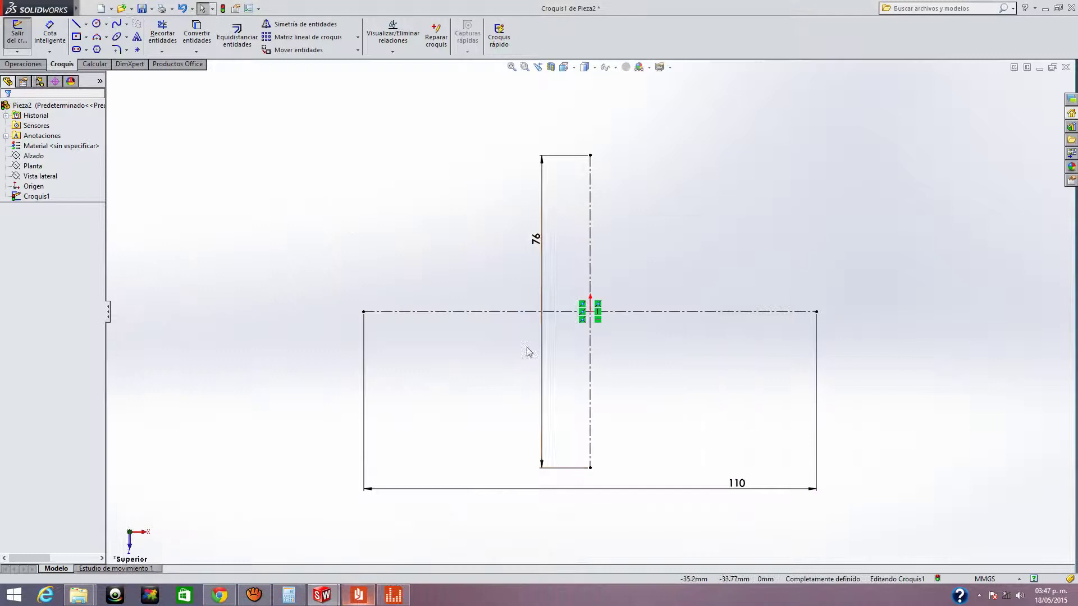
# Step: Draw a horizontal top edge centred on the vertical centreline's top endpoint
pyautogui.click(77, 24)
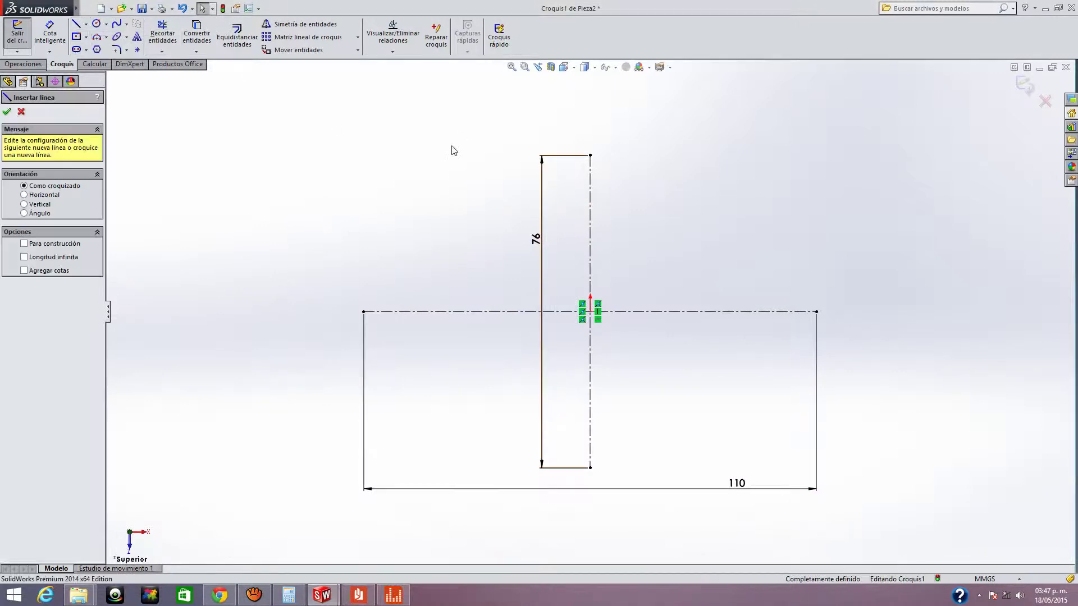
pyautogui.click(450, 155)
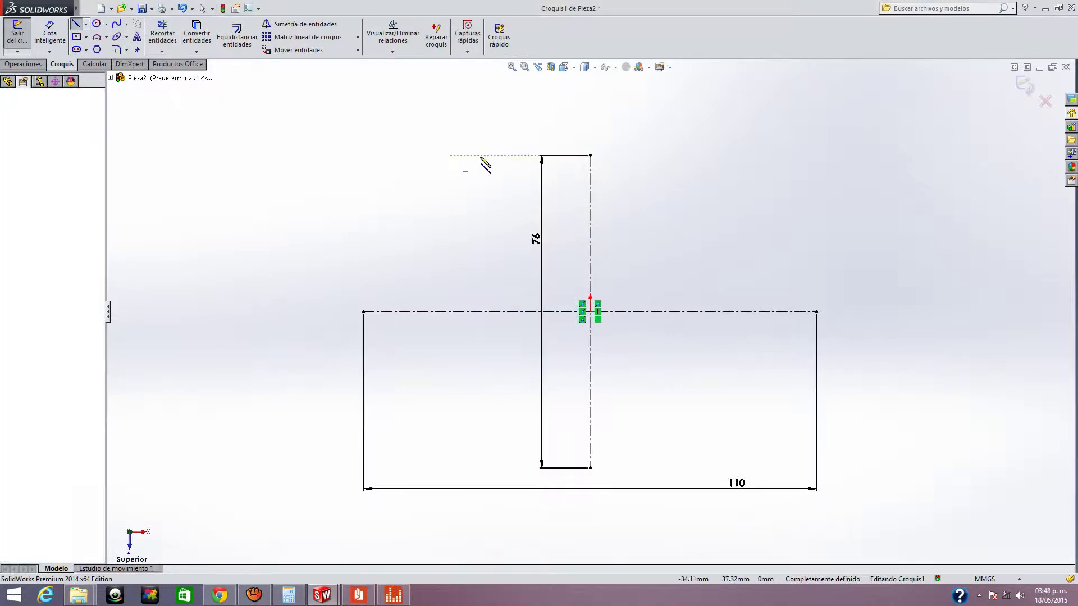
pyautogui.click(698, 155)
pyautogui.press('Escape')
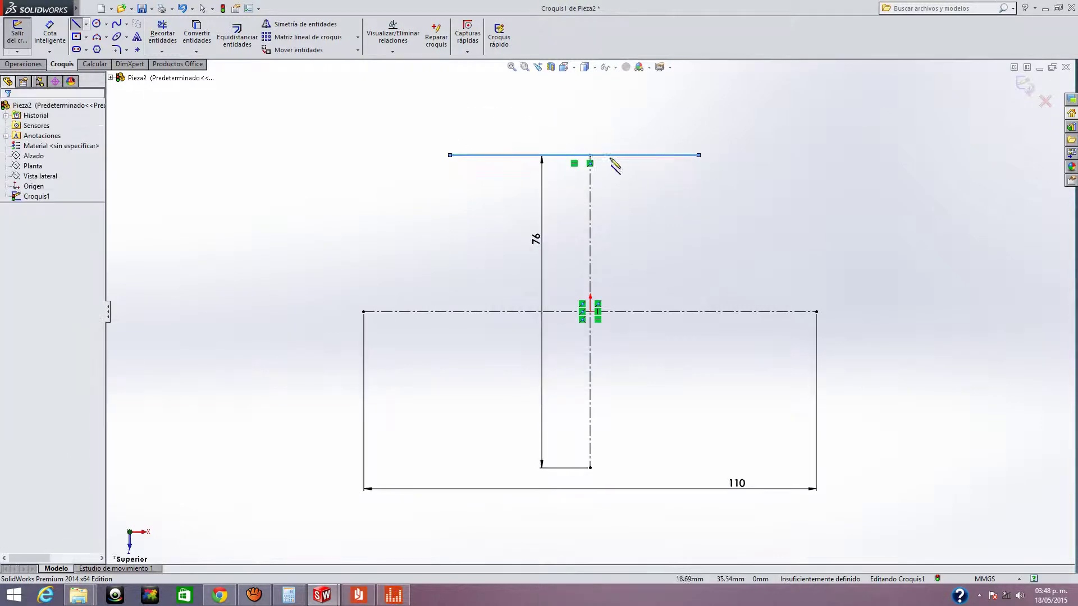
pyautogui.click(590, 155)
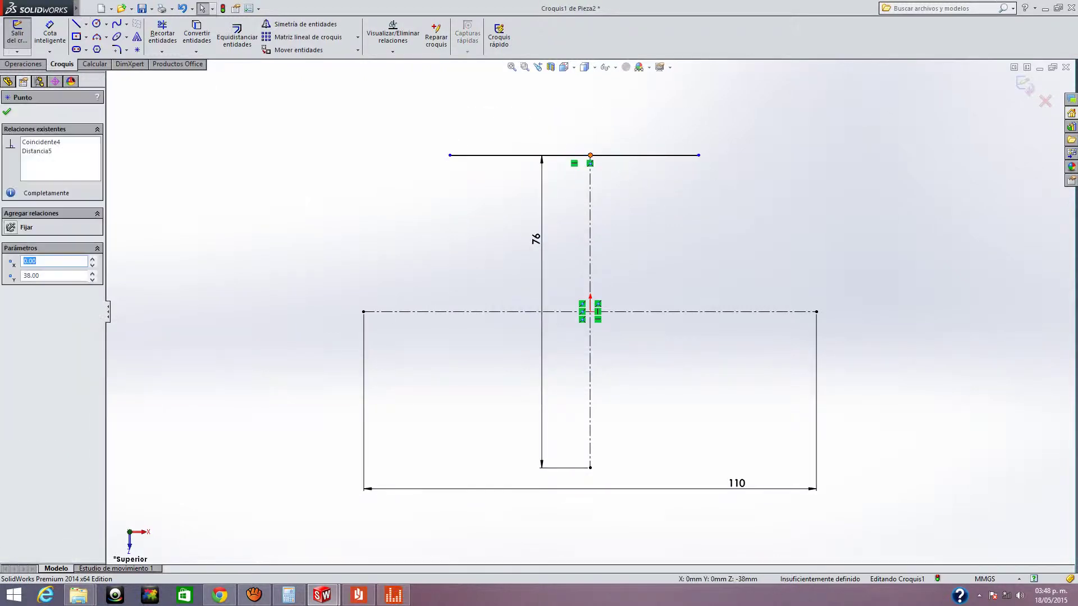
pyautogui.keyDown('ctrl'); pyautogui.click(621, 157); pyautogui.keyUp('ctrl')
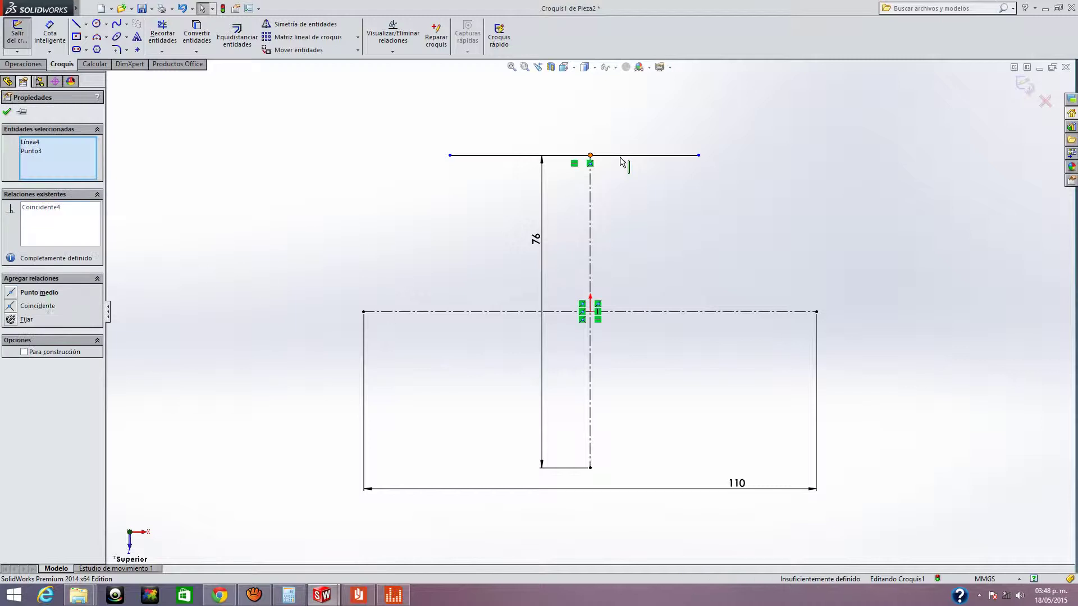
pyautogui.click(43, 293)
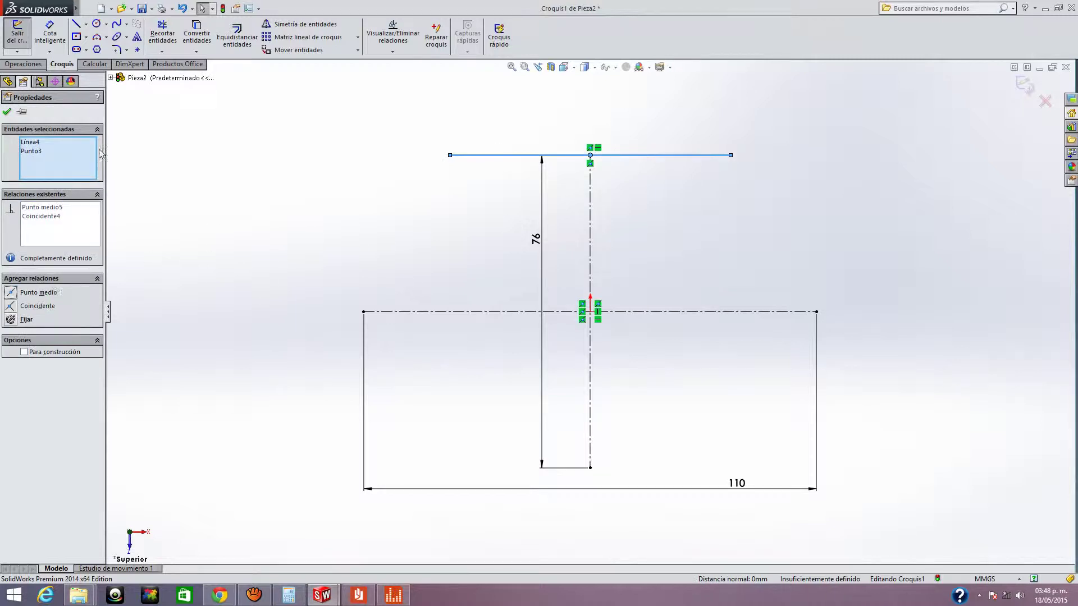
# Step: Dimension the top edge to 70 mm
pyautogui.click(50, 34)
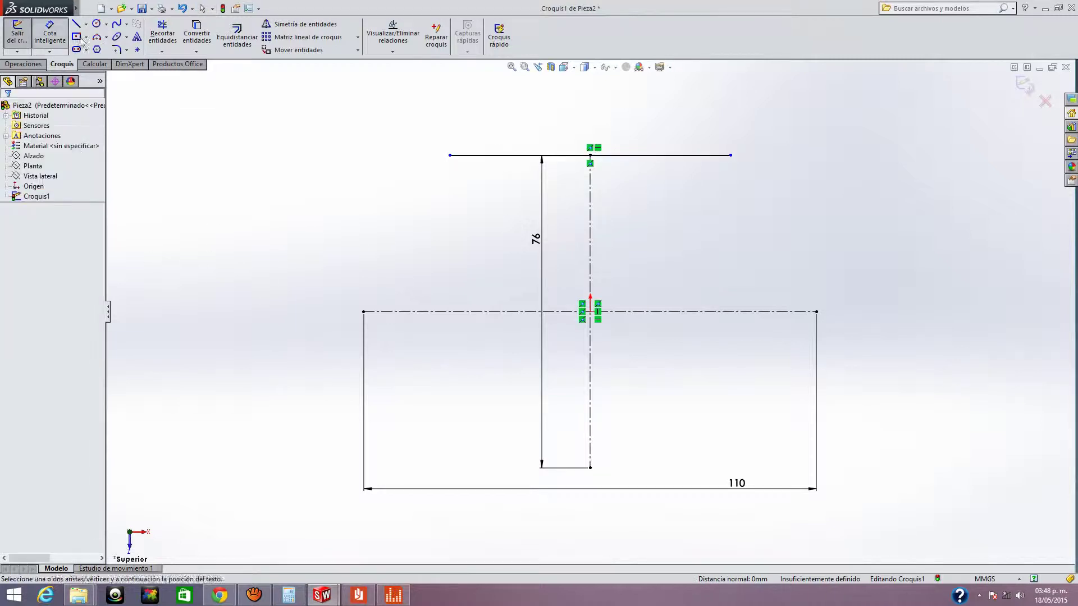
pyautogui.click(690, 156)
pyautogui.click(690, 125)
pyautogui.write('70')
pyautogui.press('Return')
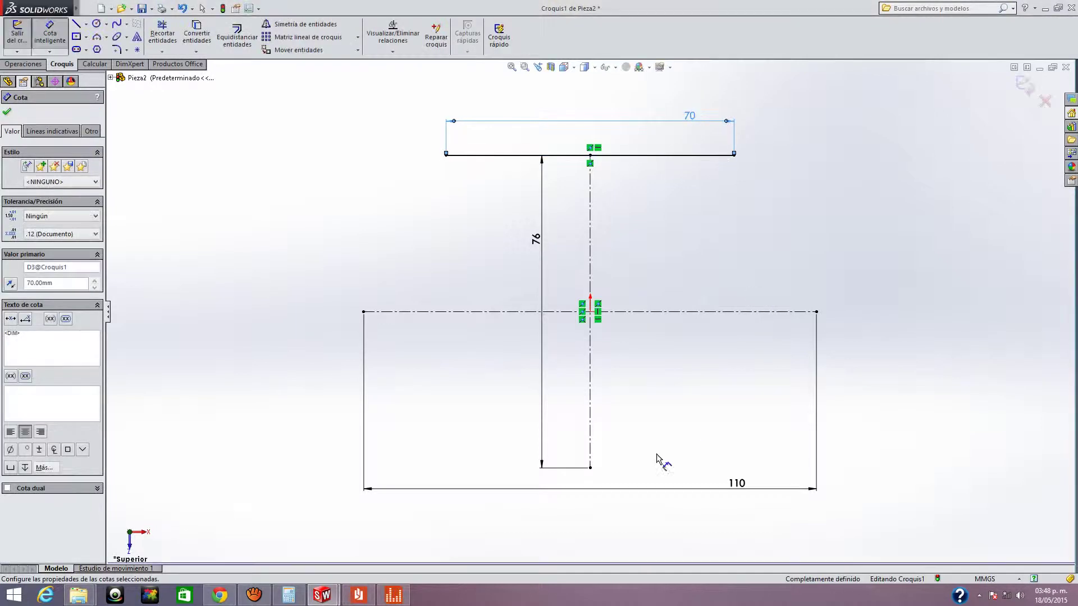
pyautogui.press('Escape')
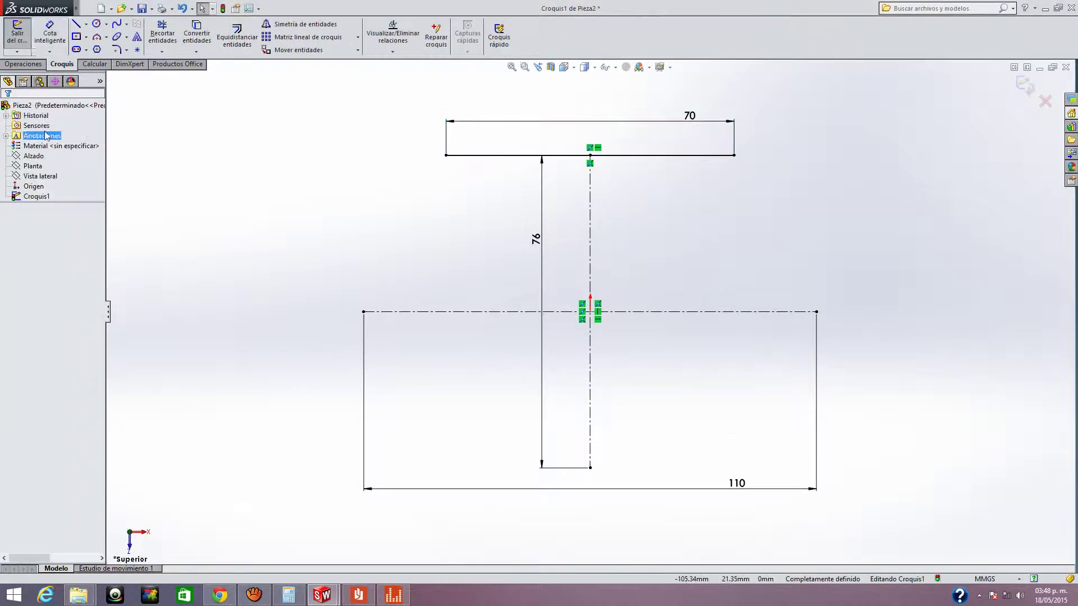
# Step: Draw a line near the bottom of the sketch, then delete it as a stray line
pyautogui.click(76, 23)
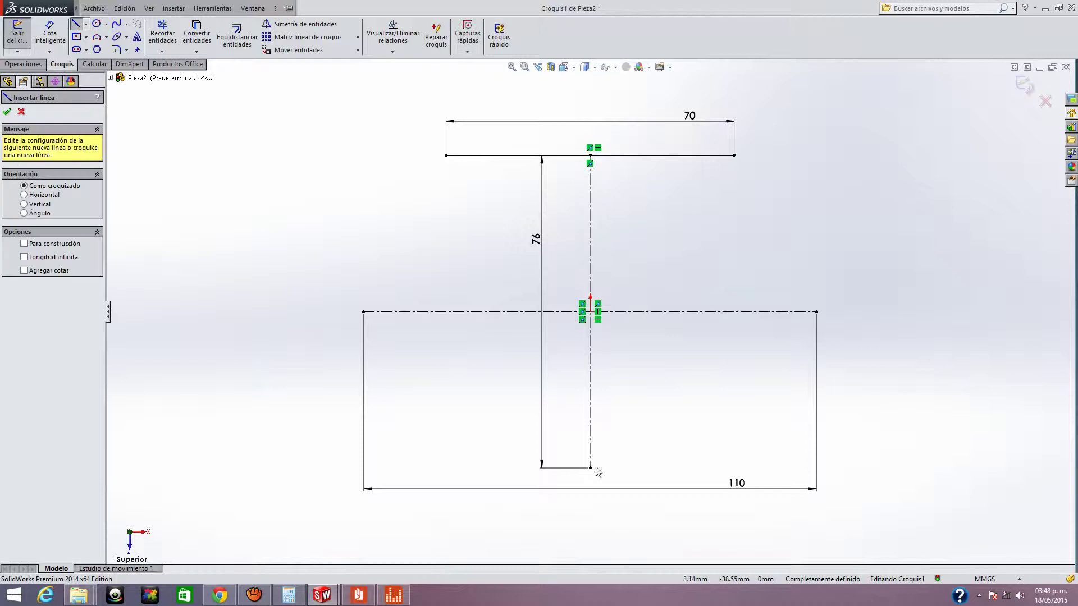
pyautogui.click(522, 469)
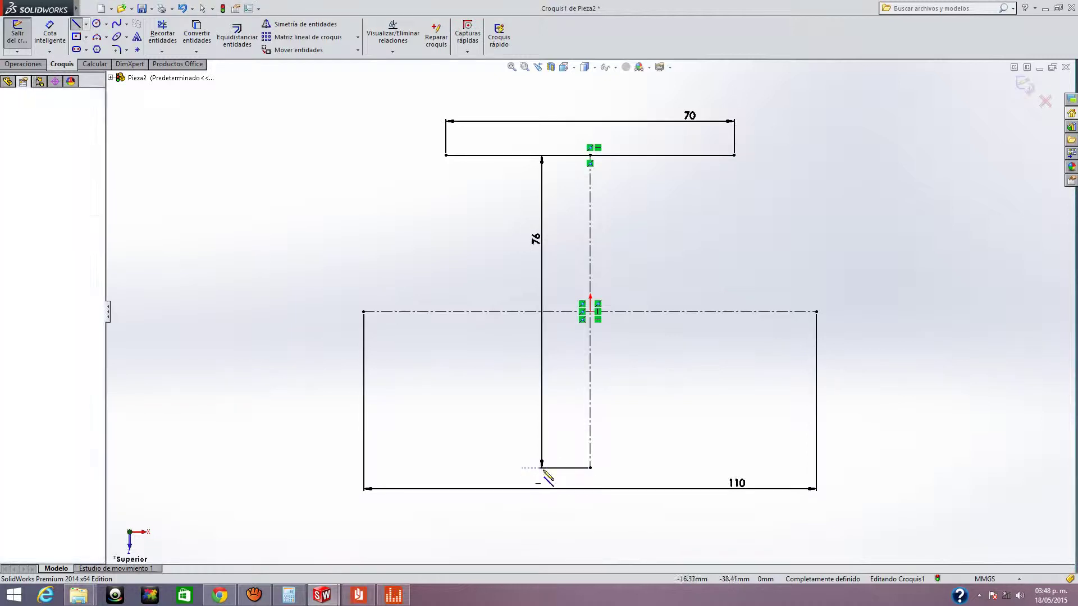
pyautogui.click(638, 472)
pyautogui.press('Escape')
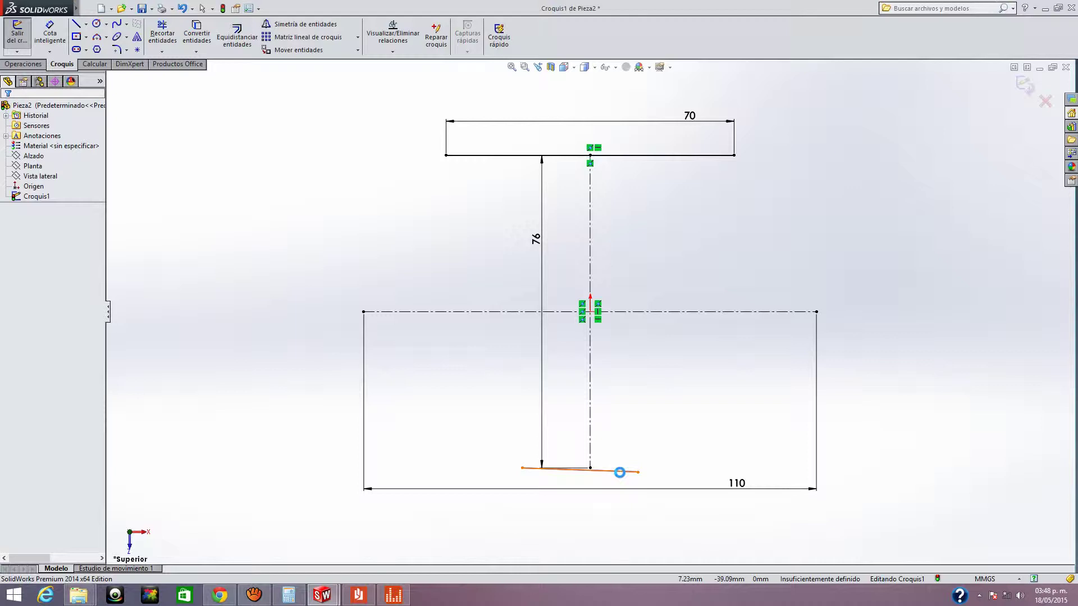
pyautogui.click(619, 472)
pyautogui.rightClick(619, 472)
pyautogui.click(640, 485)
# Step: Redraw a horizontal bottom line centred on the vertical centreline's lower end
pyautogui.press('l')
pyautogui.moveTo(525, 467); pyautogui.dragTo(626, 468)
pyautogui.press('Escape')
pyautogui.click(590, 468)
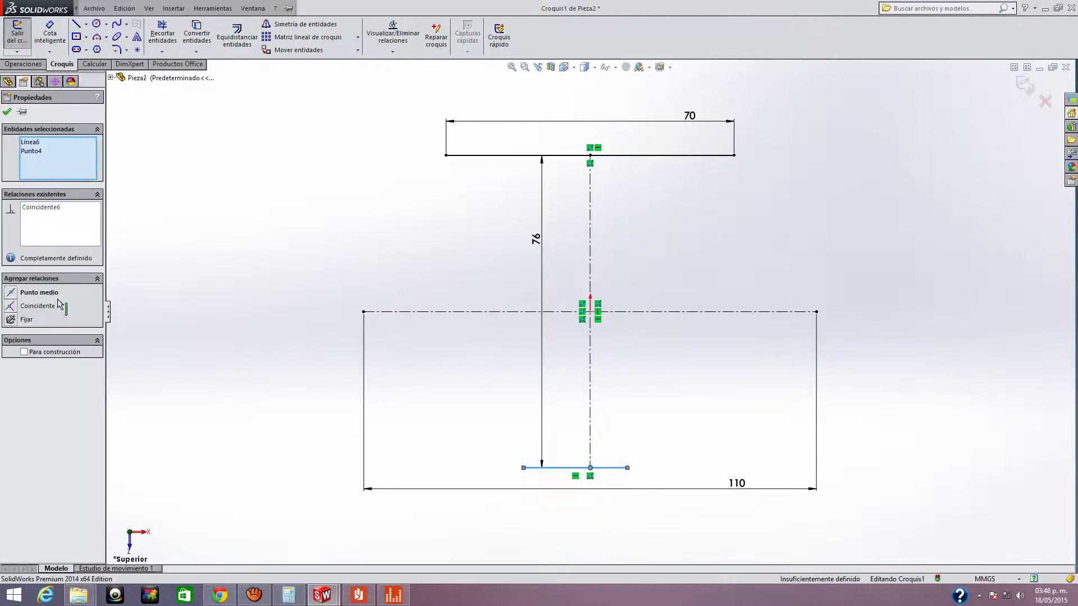
pyautogui.click(51, 295)
pyautogui.click(7, 111)
# Step: Dimension the bottom line to 30 mm
pyautogui.click(50, 33)
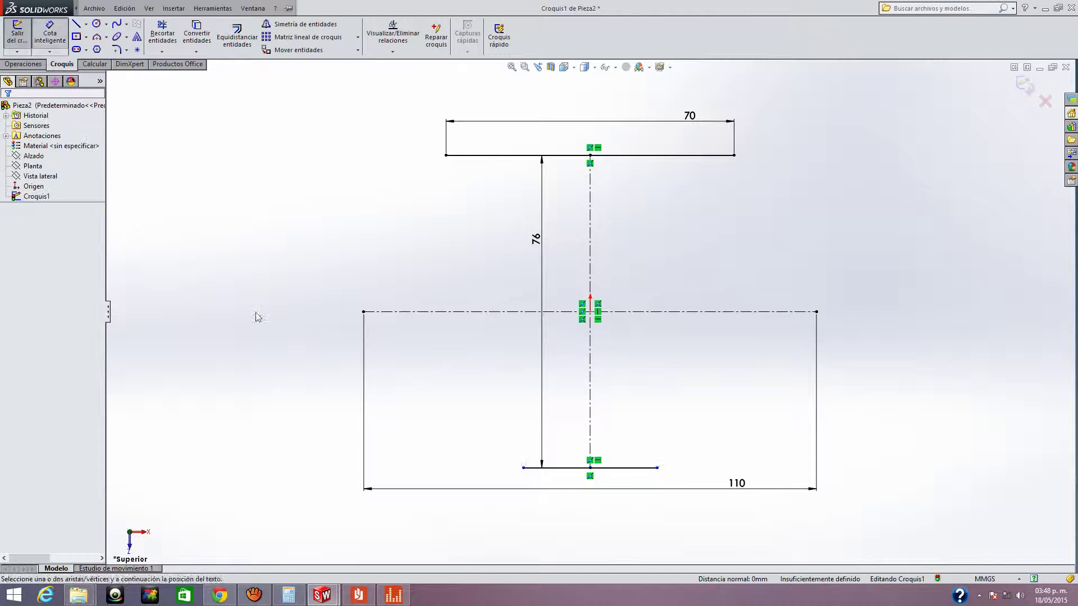
pyautogui.click(622, 472)
pyautogui.click(613, 483)
pyautogui.write('30')
pyautogui.press('Return')
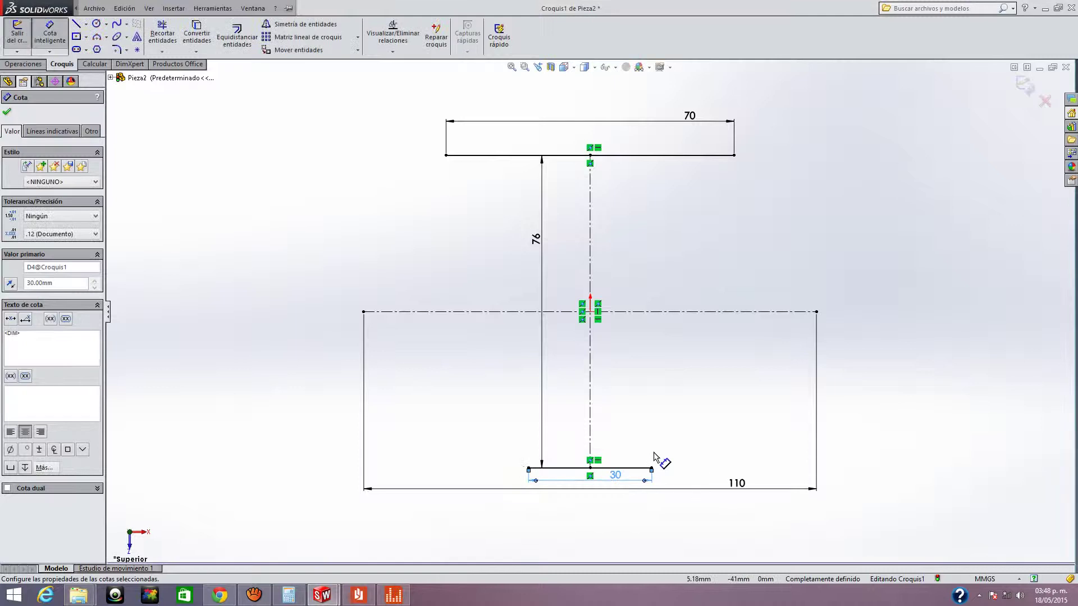
pyautogui.press('Escape')
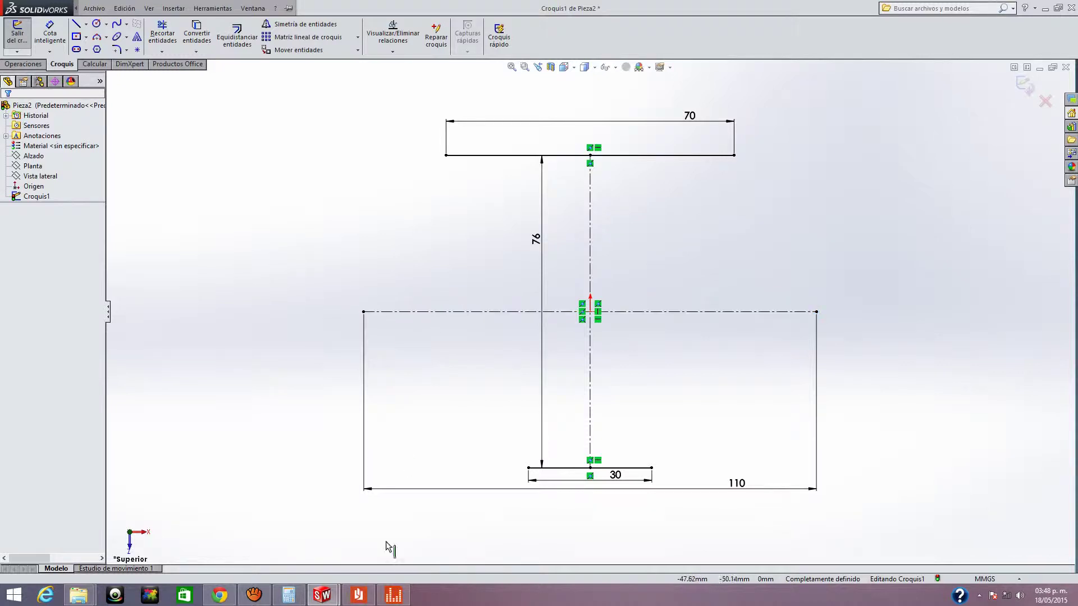
pyautogui.moveTo(358, 595)
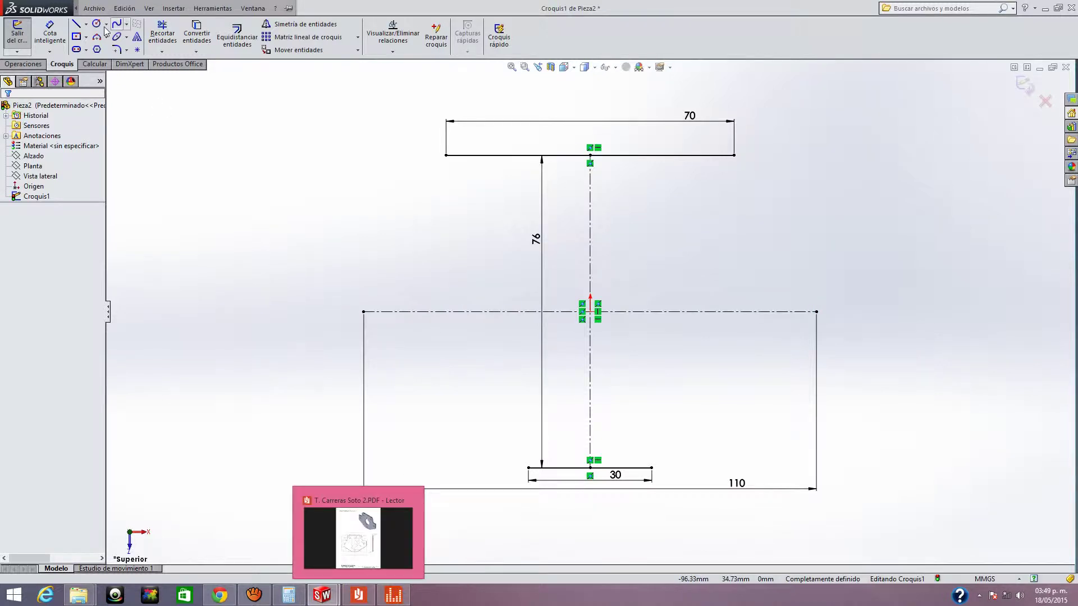
# Step: Draw a vertical line across the left end of the horizontal centreline
pyautogui.click(76, 23)
pyautogui.click(364, 311)
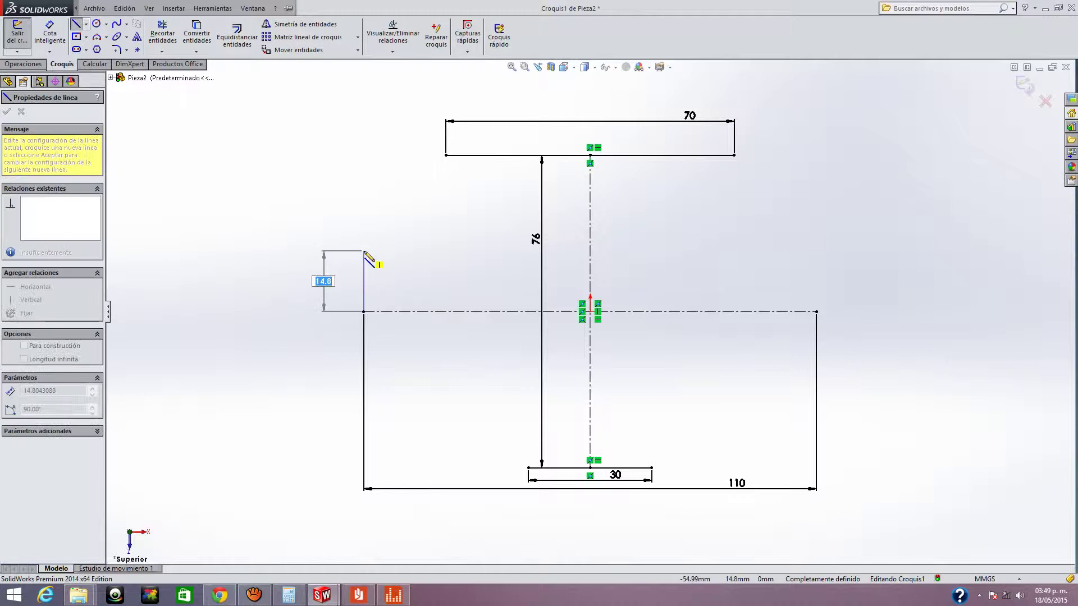
pyautogui.press('Escape')
pyautogui.press('Escape')
pyautogui.press('l')
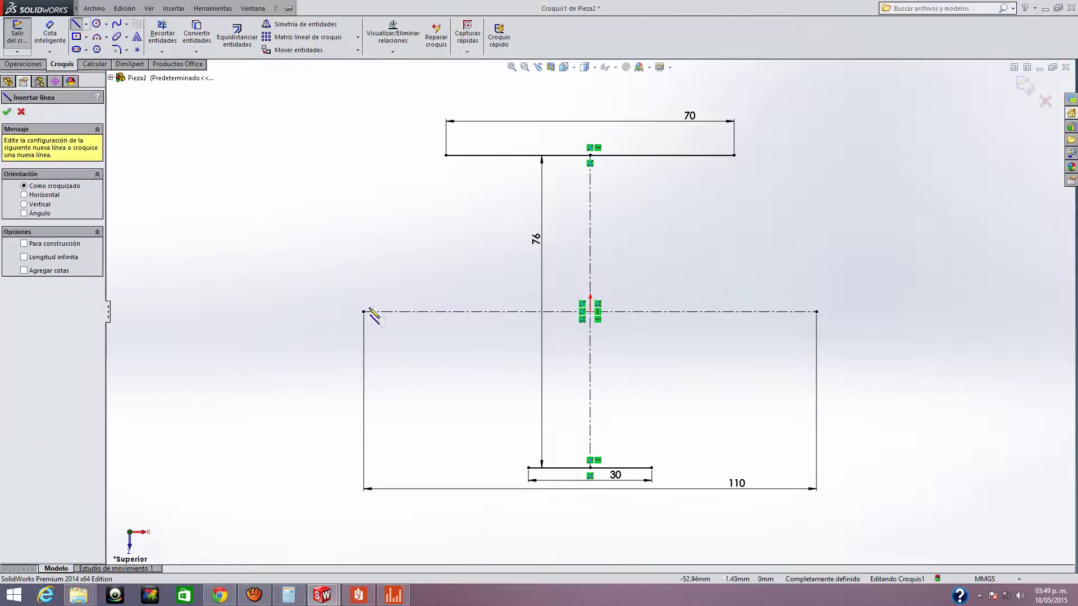
pyautogui.click(363, 268)
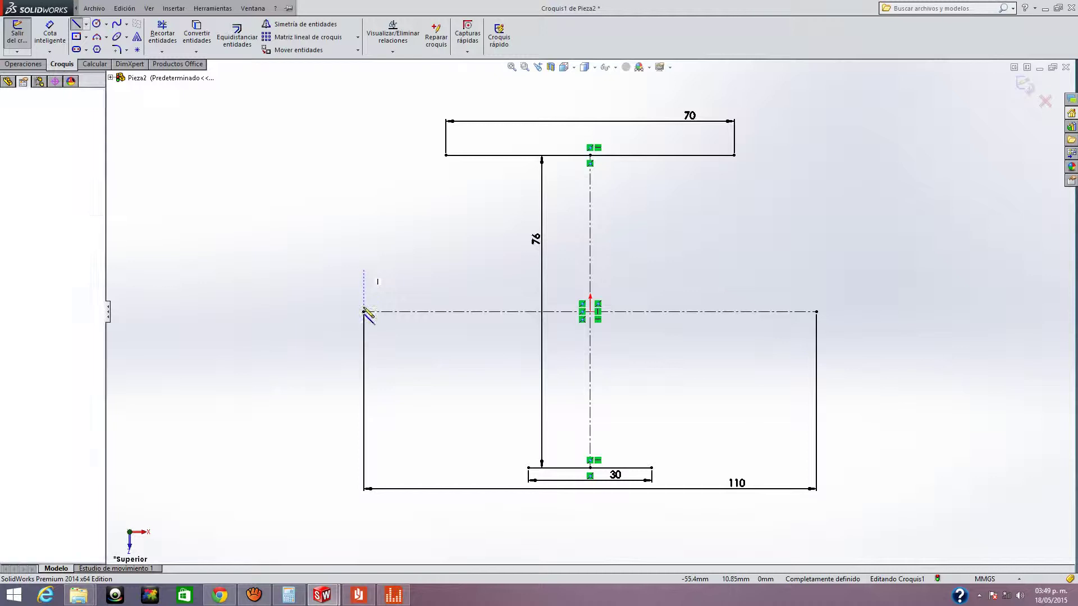
pyautogui.click(364, 348)
pyautogui.press('Escape')
# Step: Centre the vertical line on the horizontal centreline's left end with a Midpoint relation
pyautogui.click(50, 33)
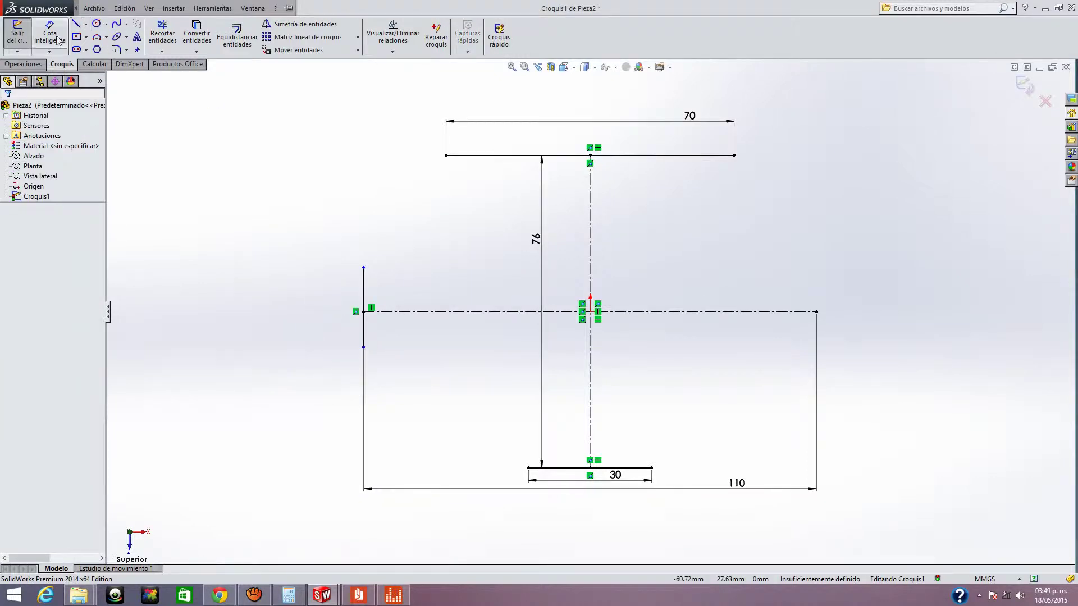
pyautogui.click(362, 282)
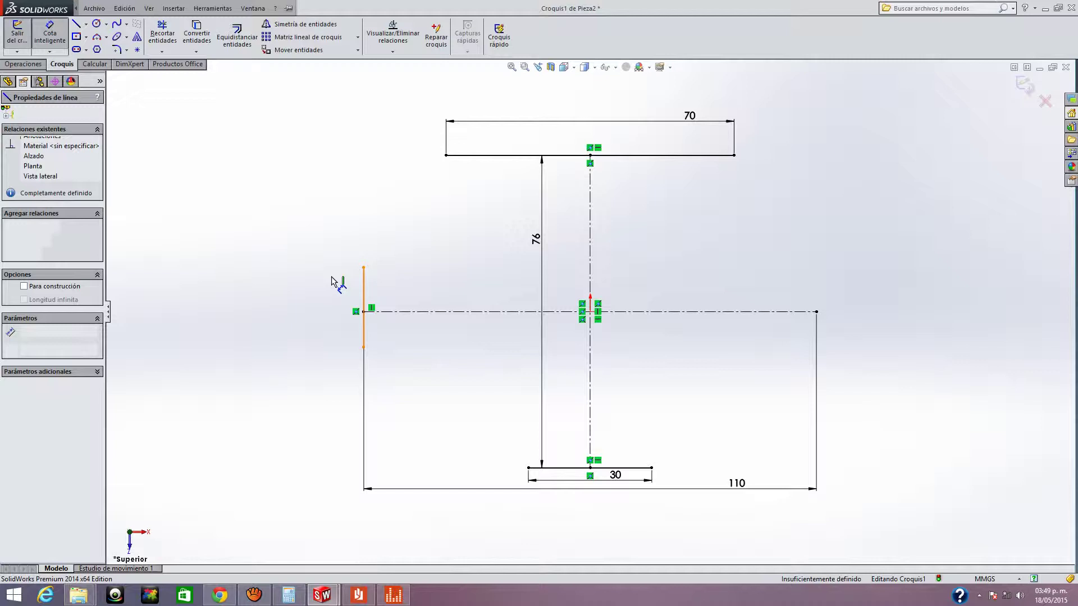
pyautogui.press('Escape')
pyautogui.press('Escape')
pyautogui.click(365, 312)
pyautogui.keyDown('ctrl'); pyautogui.click(363, 292); pyautogui.keyUp('ctrl')
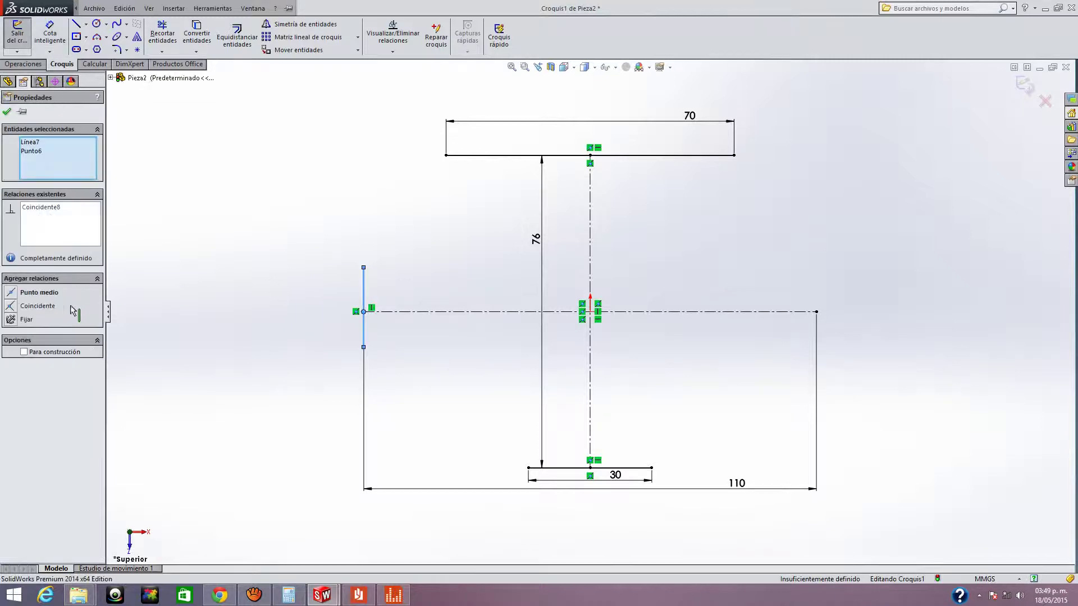
pyautogui.click(40, 292)
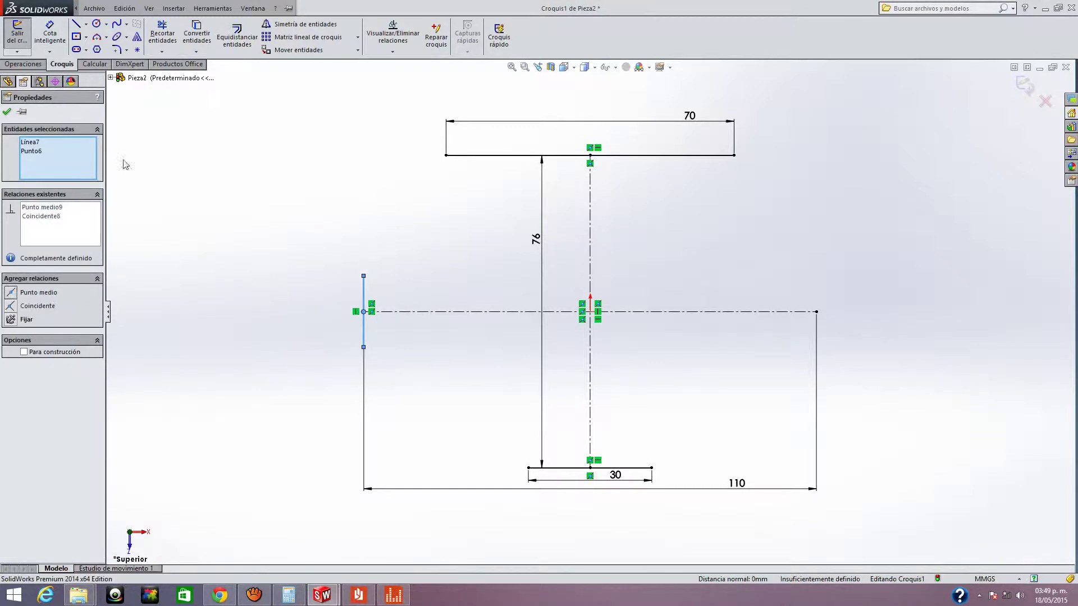
pyautogui.click(11, 112)
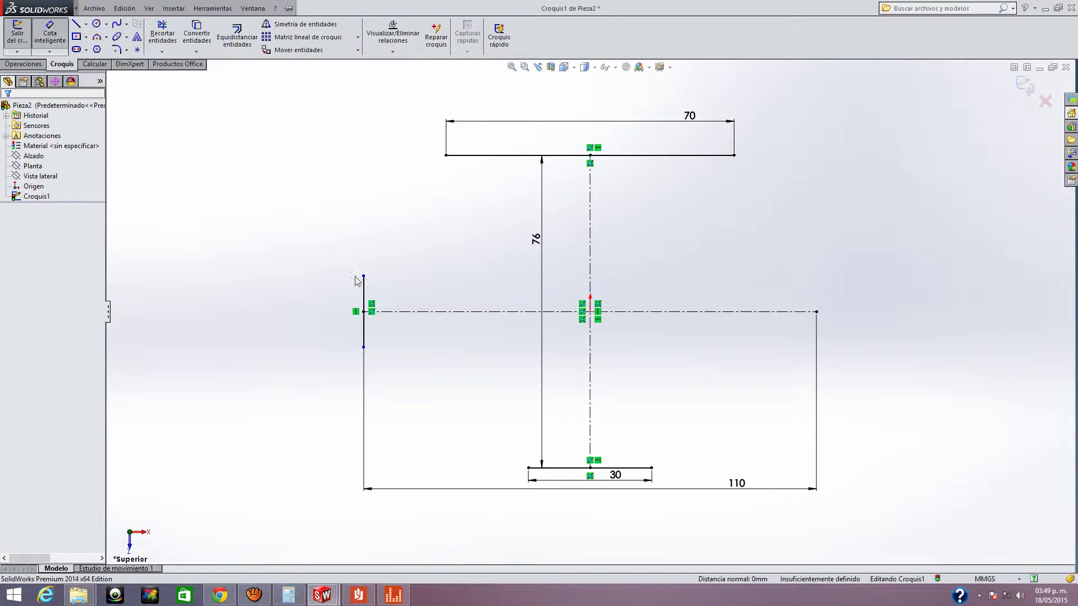
# Step: Dimension the left vertical line to 25 mm
pyautogui.click(364, 291)
pyautogui.click(340, 291)
pyautogui.press('Return')
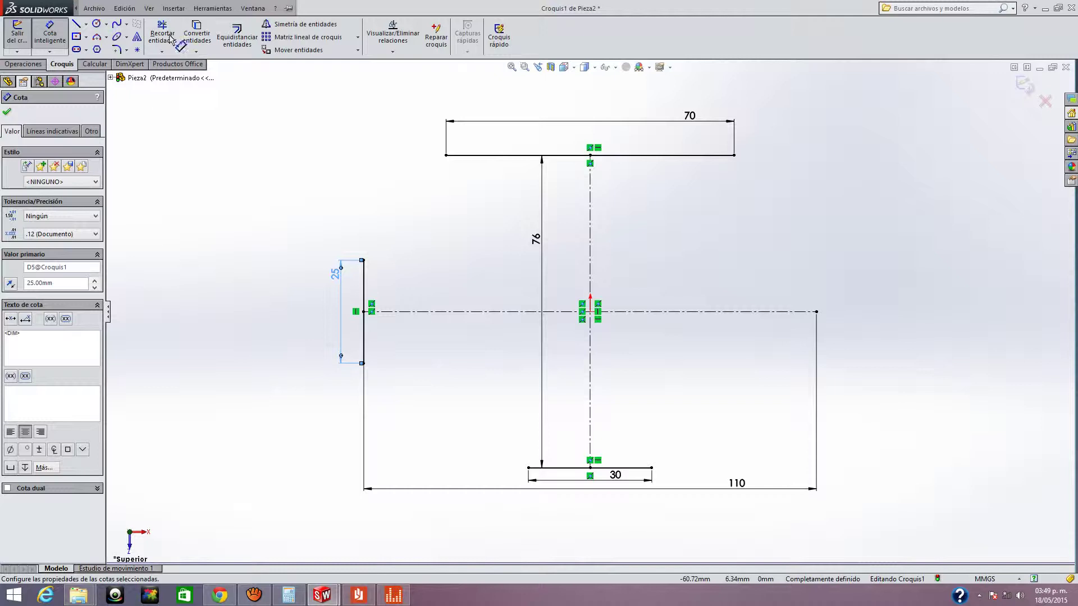
pyautogui.press('Escape')
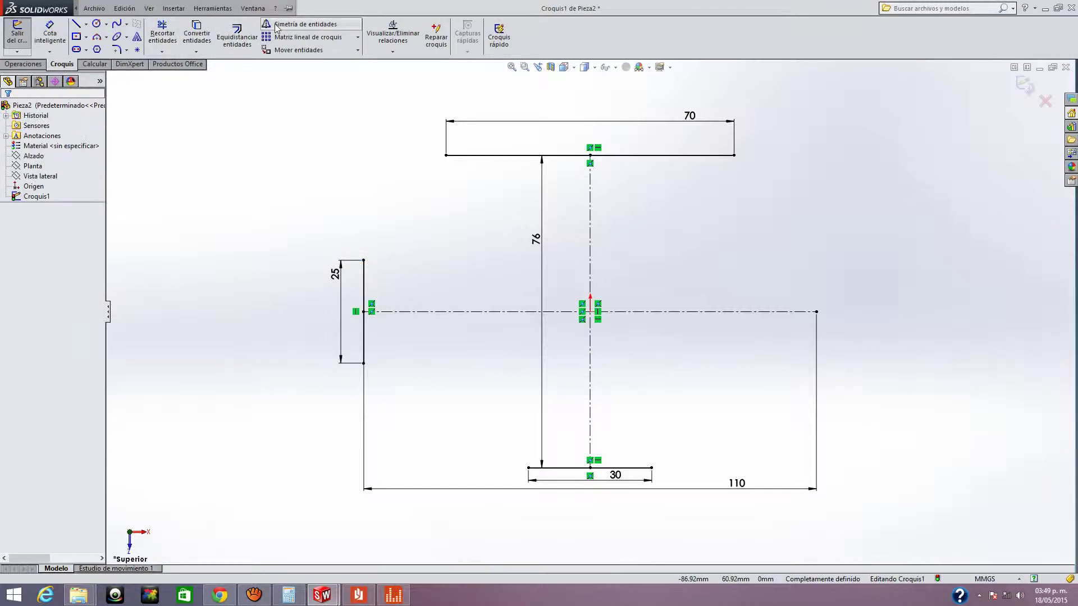
# Step: Mirror the left vertical line about the vertical centreline onto the right side
pyautogui.click(366, 275)
pyautogui.click(90, 280)
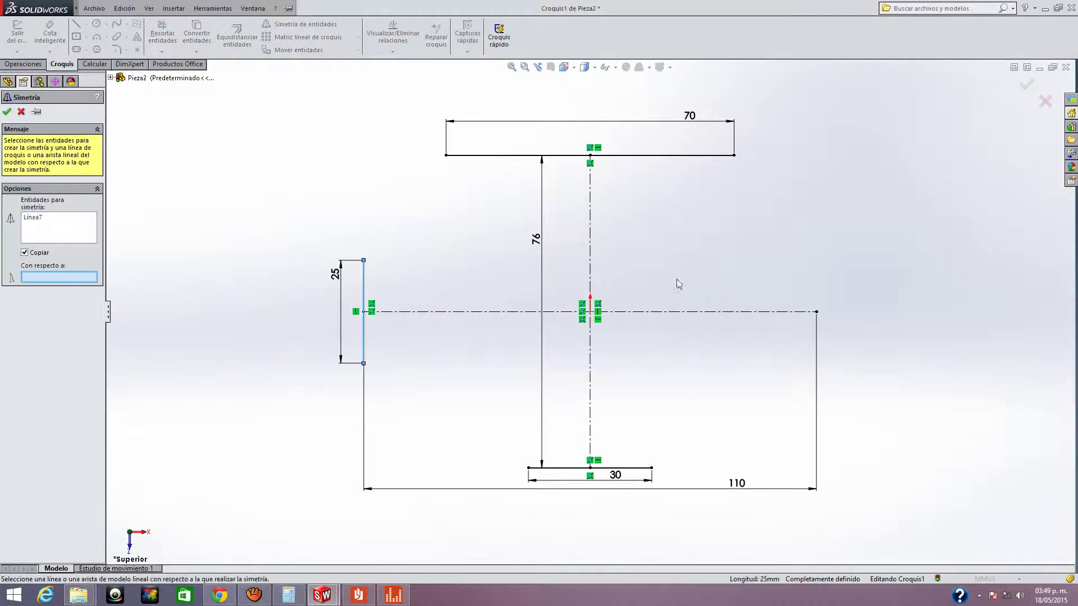
pyautogui.click(590, 275)
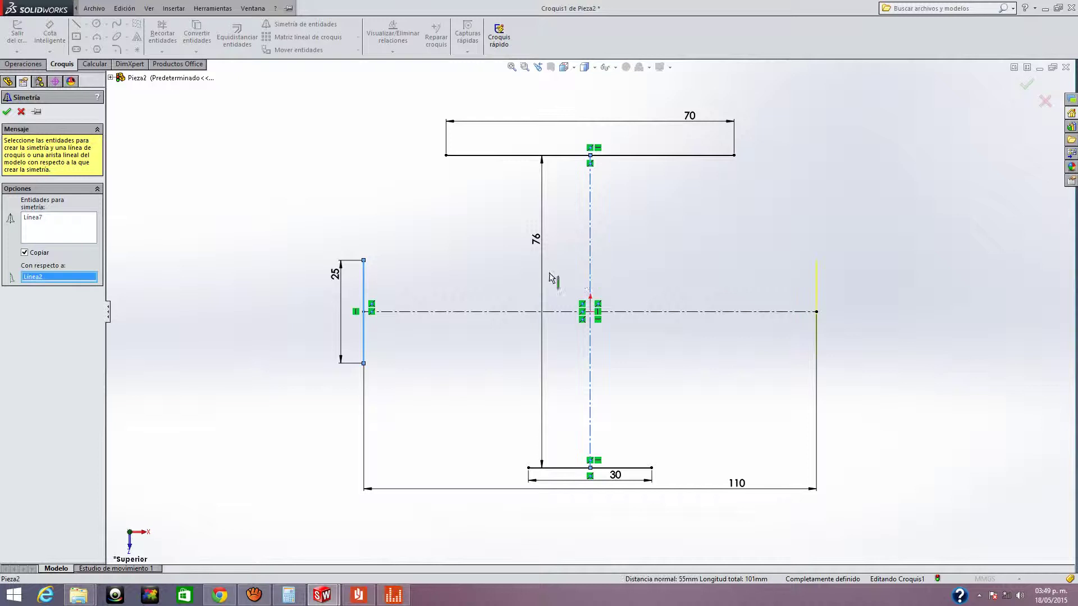
pyautogui.click(6, 113)
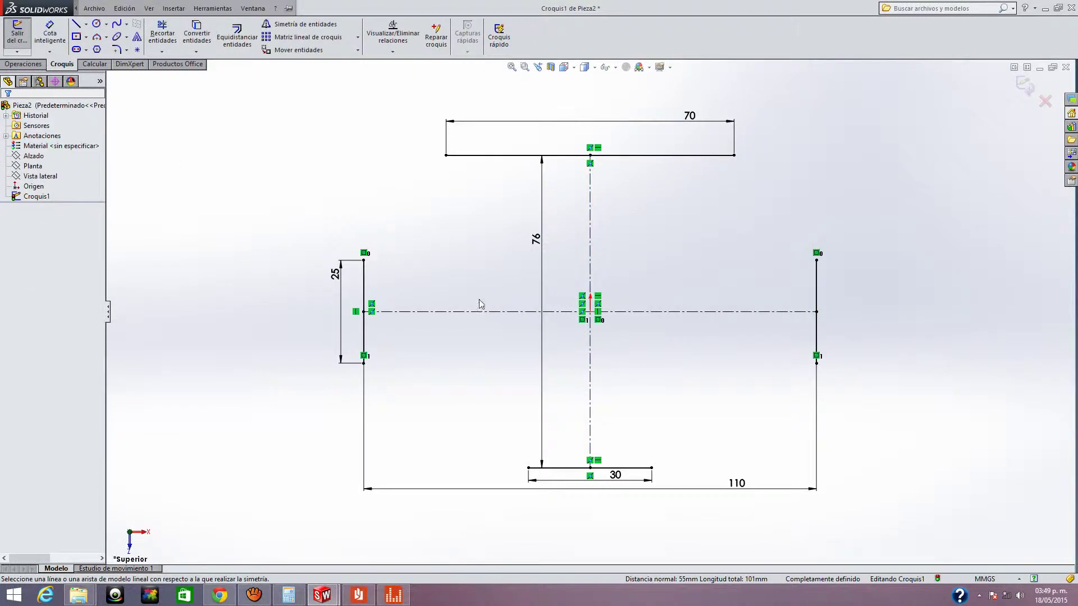
# Step: After checking the reference drawing, draw the two-line left step down to the left side edge
pyautogui.click(362, 595)
pyautogui.click(75, 23)
pyautogui.click(446, 156)
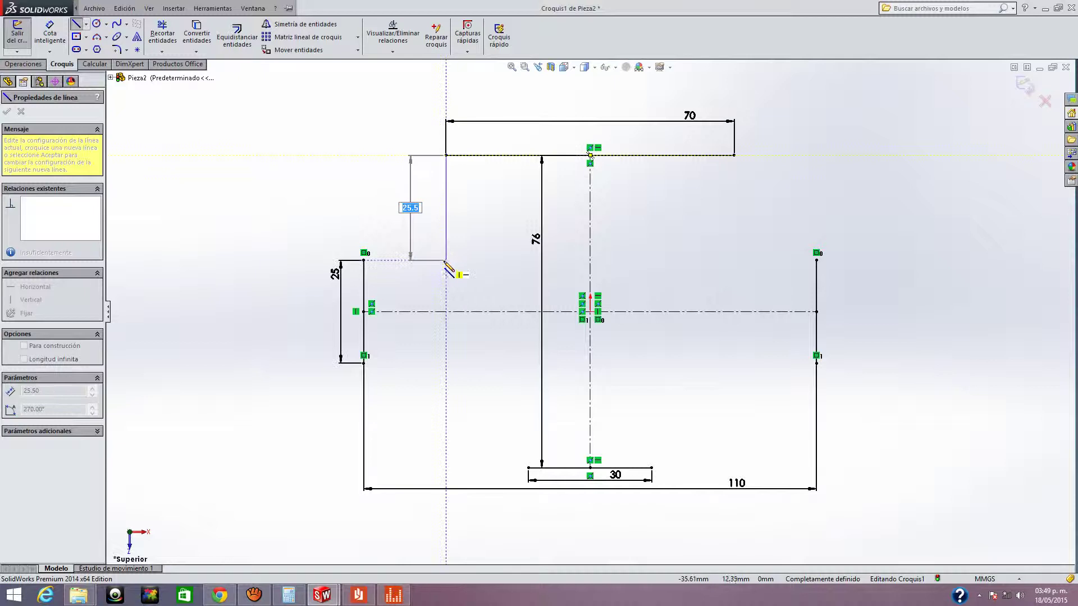
pyautogui.click(446, 259)
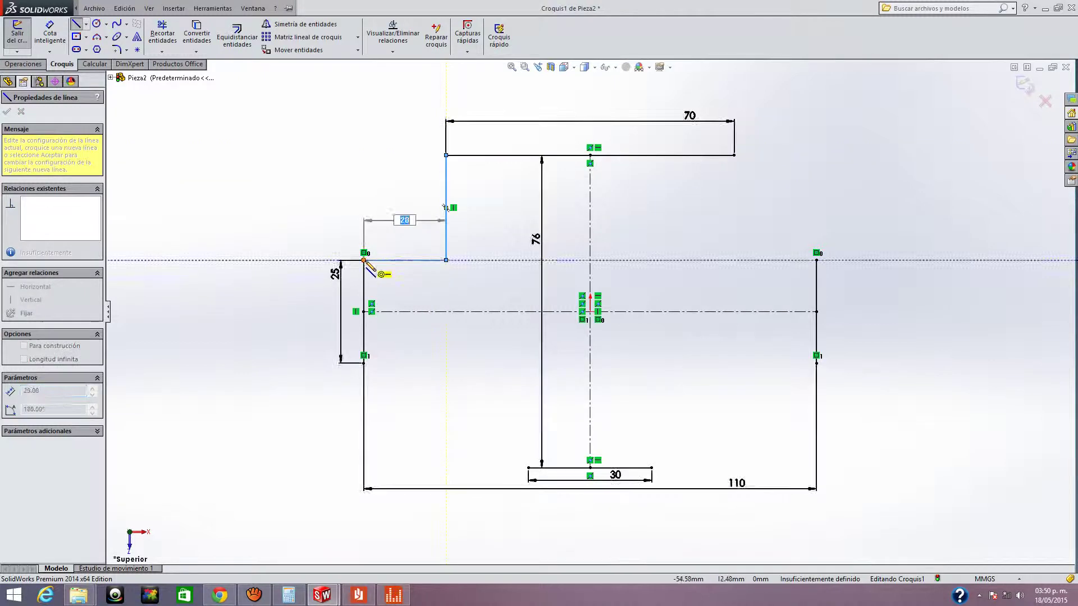
pyautogui.click(364, 260)
pyautogui.press('Escape')
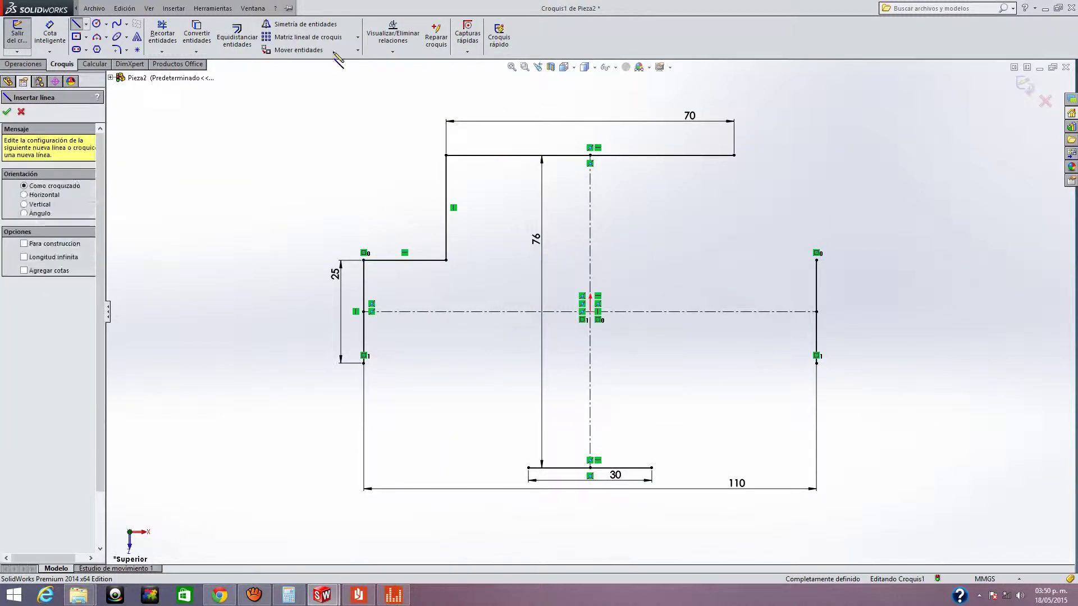
# Step: Mirror both left step lines about the vertical centreline, then check the reference drawing
pyautogui.click(283, 27)
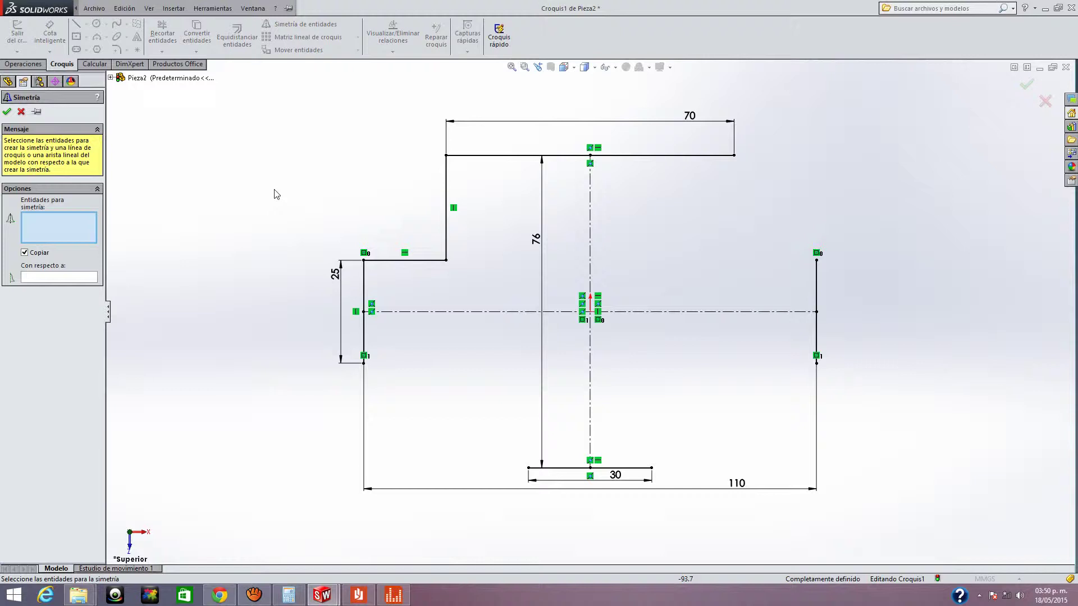
pyautogui.click(446, 190)
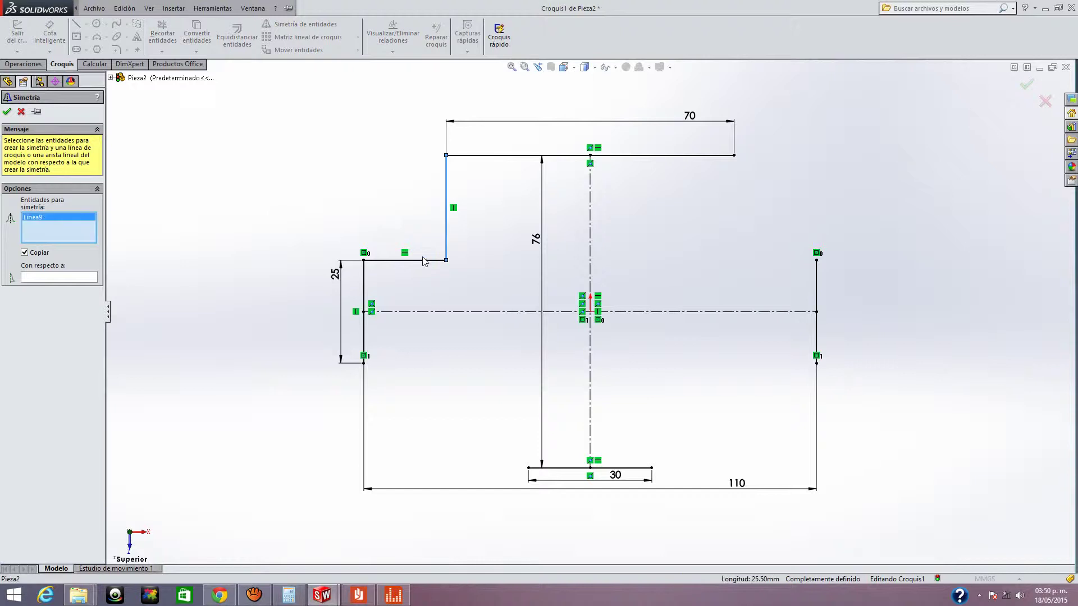
pyautogui.click(421, 262)
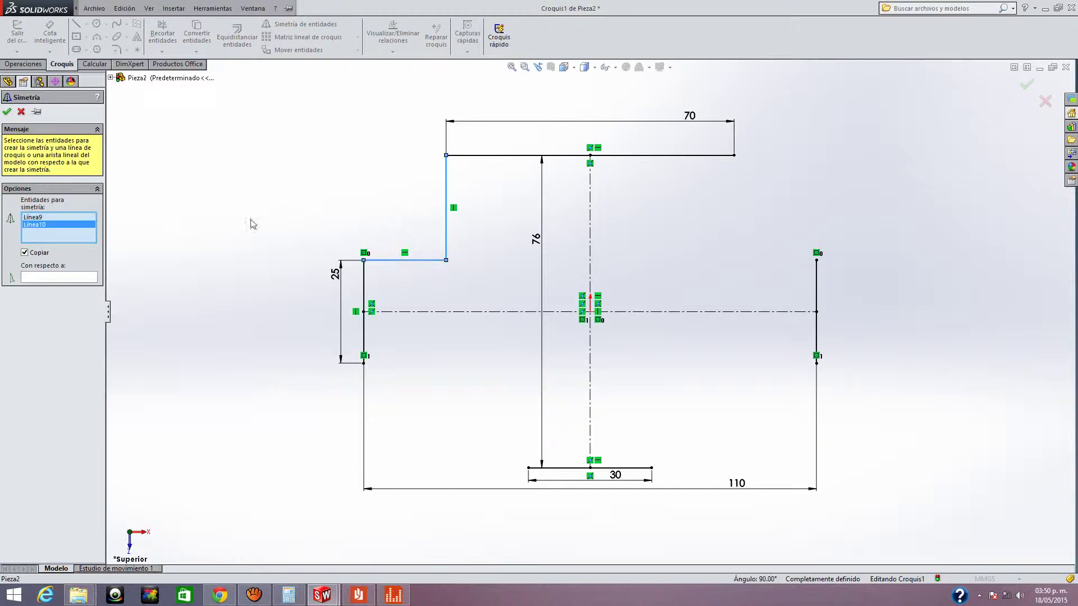
pyautogui.click(67, 277)
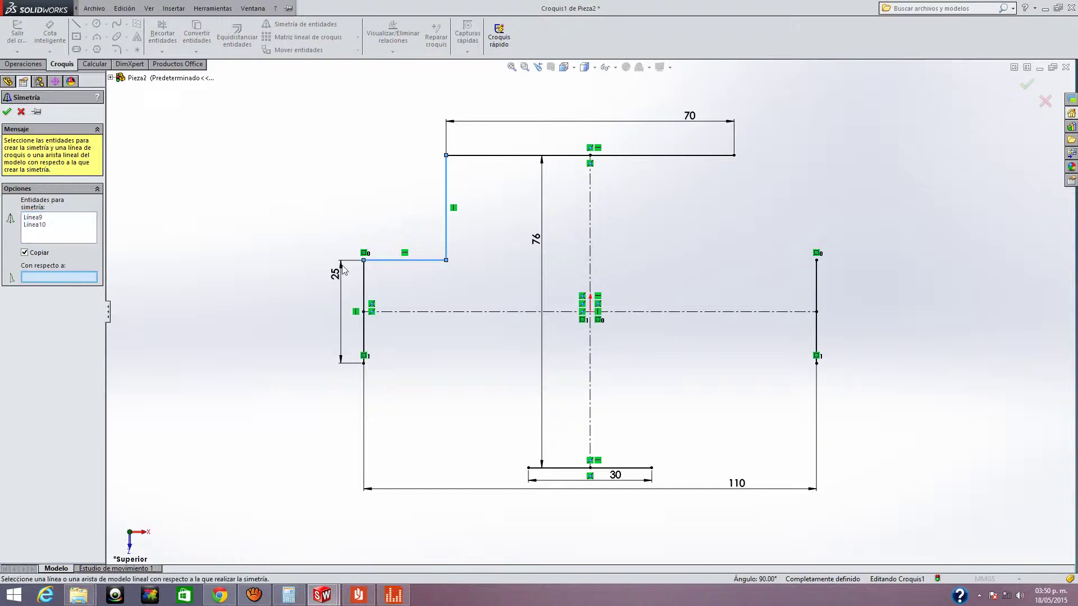
pyautogui.click(590, 253)
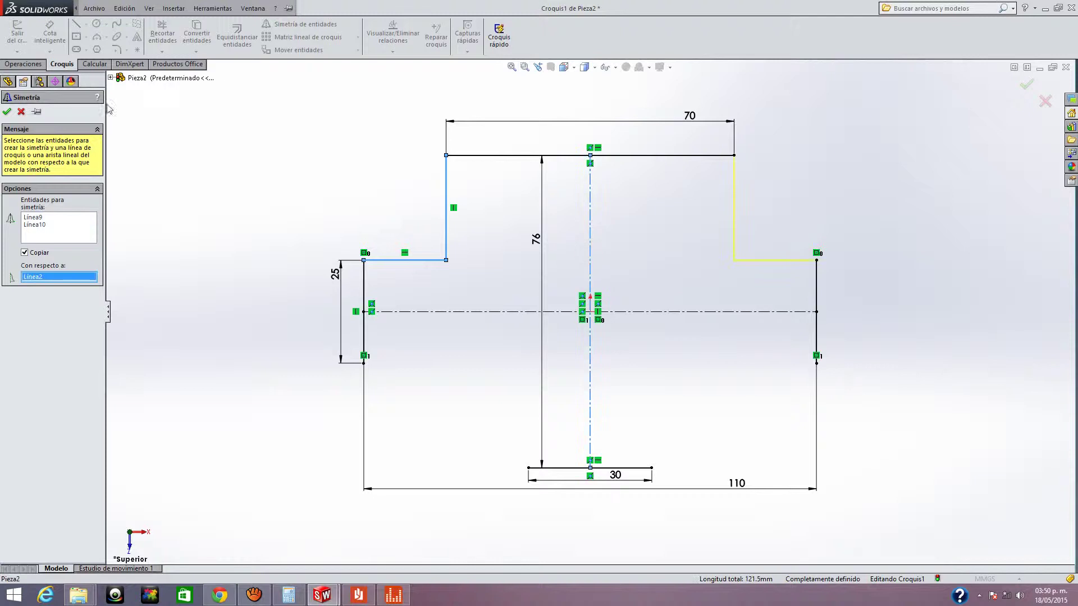
pyautogui.click(7, 112)
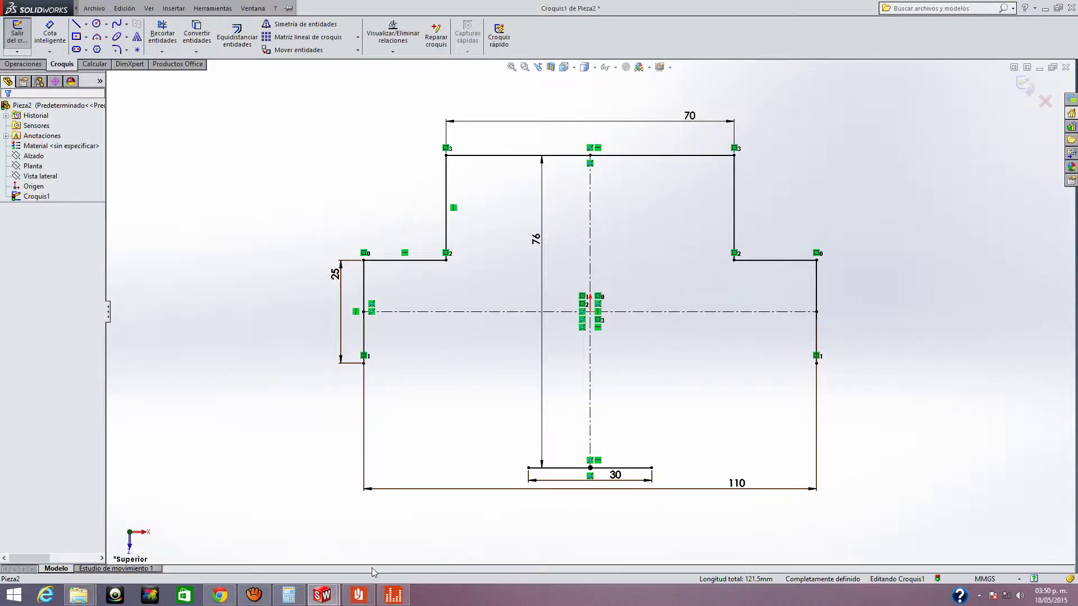
pyautogui.moveTo(358, 595)
pyautogui.click(369, 600)
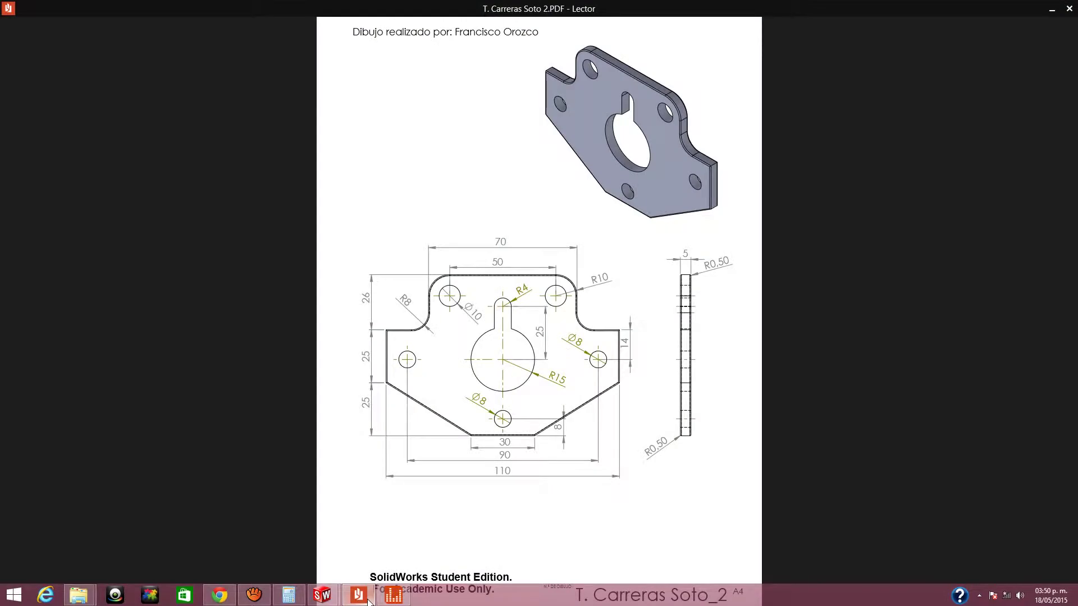
pyautogui.click(367, 599)
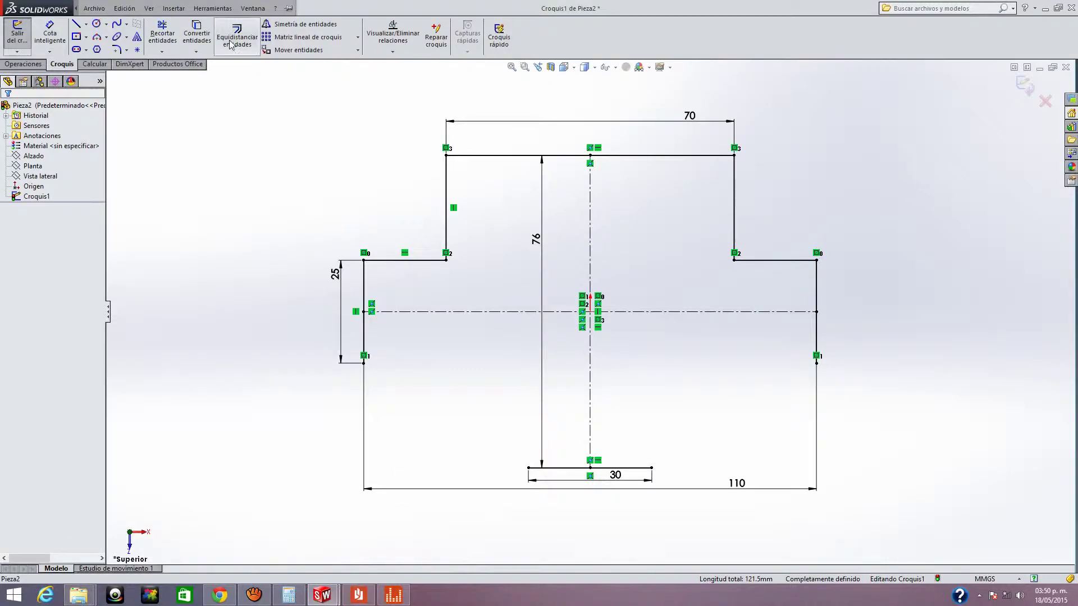
# Step: Fillet both inner step corners with an 8 mm radius
pyautogui.click(116, 50)
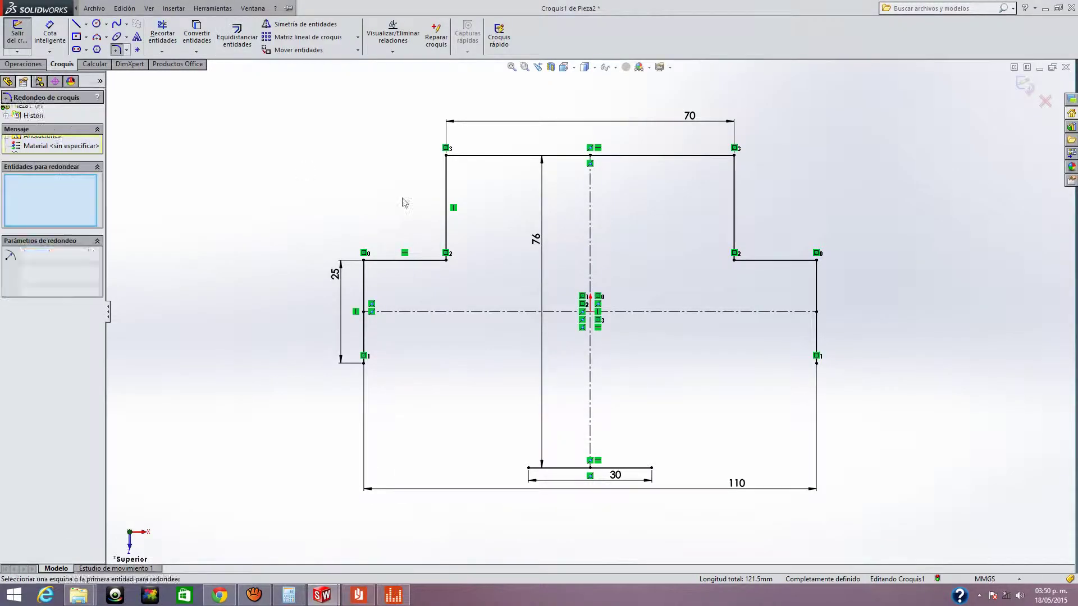
pyautogui.click(447, 232)
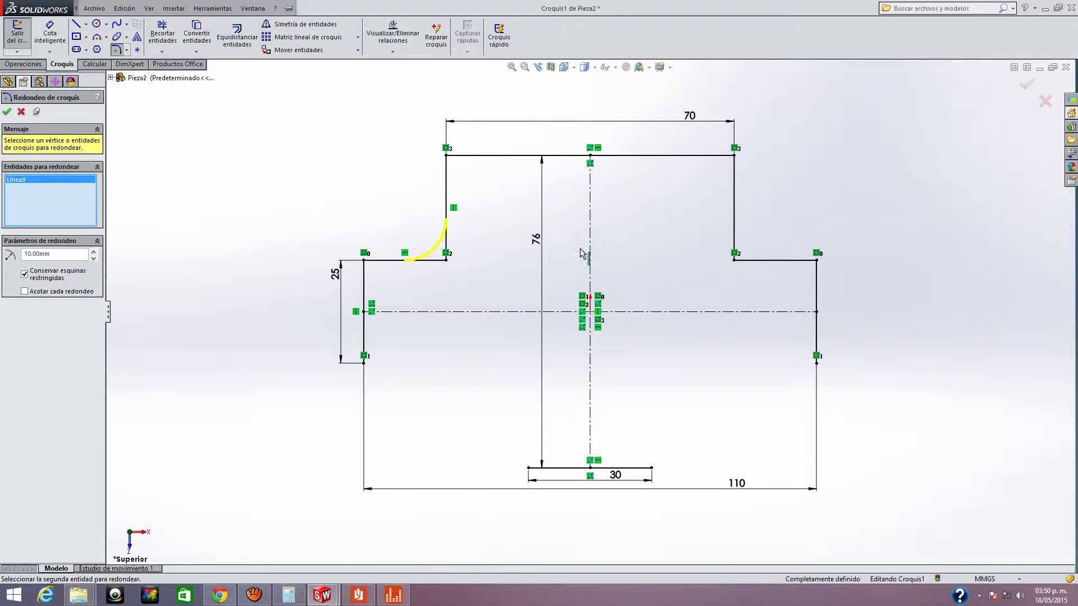
pyautogui.click(734, 227)
pyautogui.write('8')
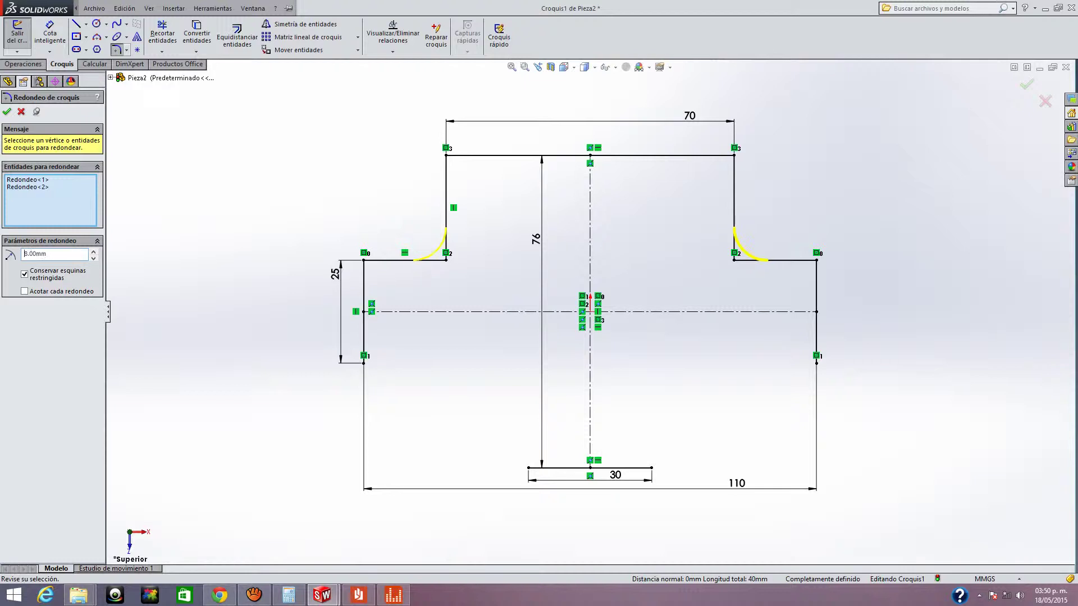
pyautogui.click(6, 112)
# Step: Start a new sketch fillet on the tab's first top corner, accepting the warning
pyautogui.click(94, 8)
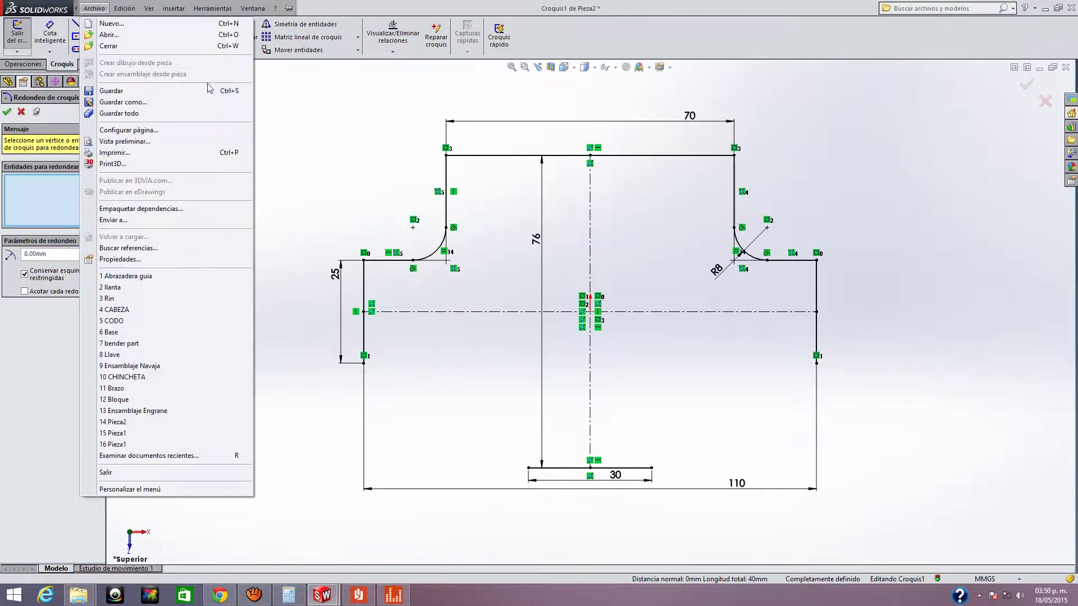
pyautogui.click(312, 101)
pyautogui.click(7, 112)
pyautogui.click(116, 49)
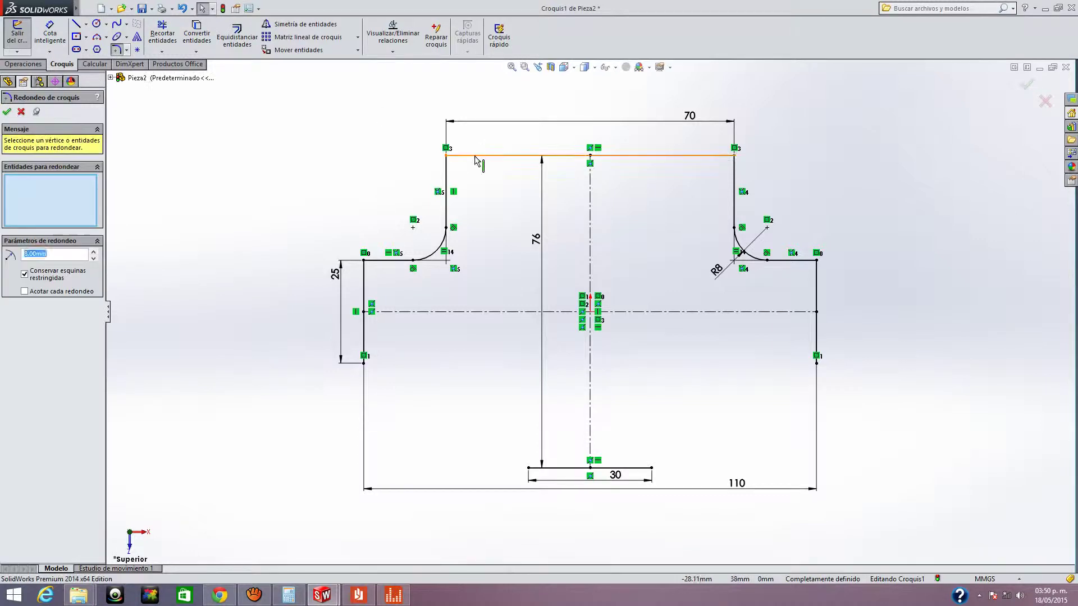
pyautogui.click(475, 158)
pyautogui.click(719, 160)
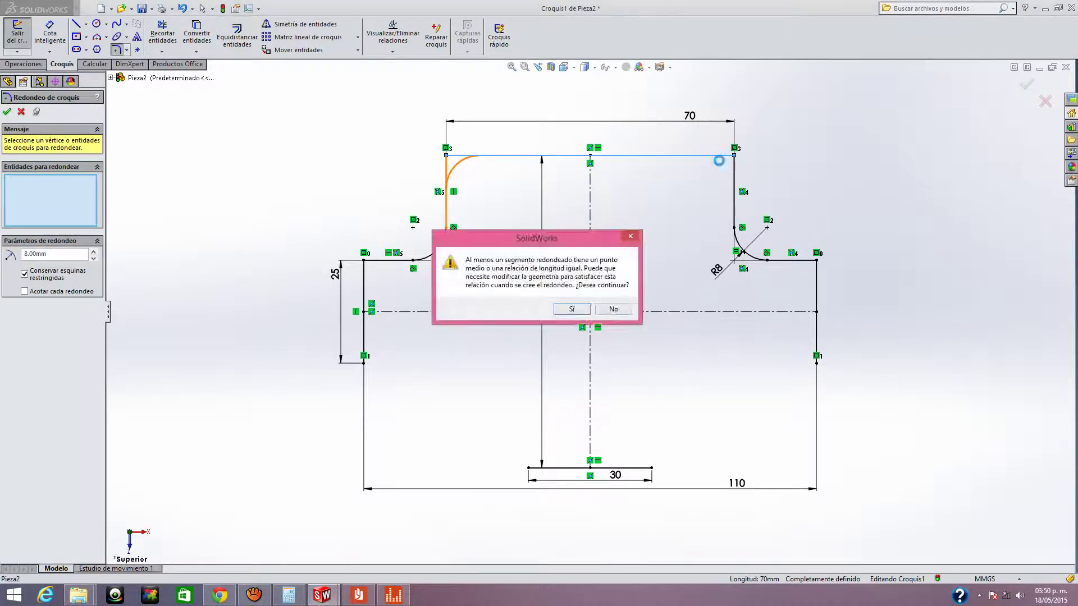
pyautogui.click(572, 309)
# Step: Add the other top corner, set the fillets to 10 mm, and compare with the reference drawing
pyautogui.click(702, 159)
pyautogui.click(735, 178)
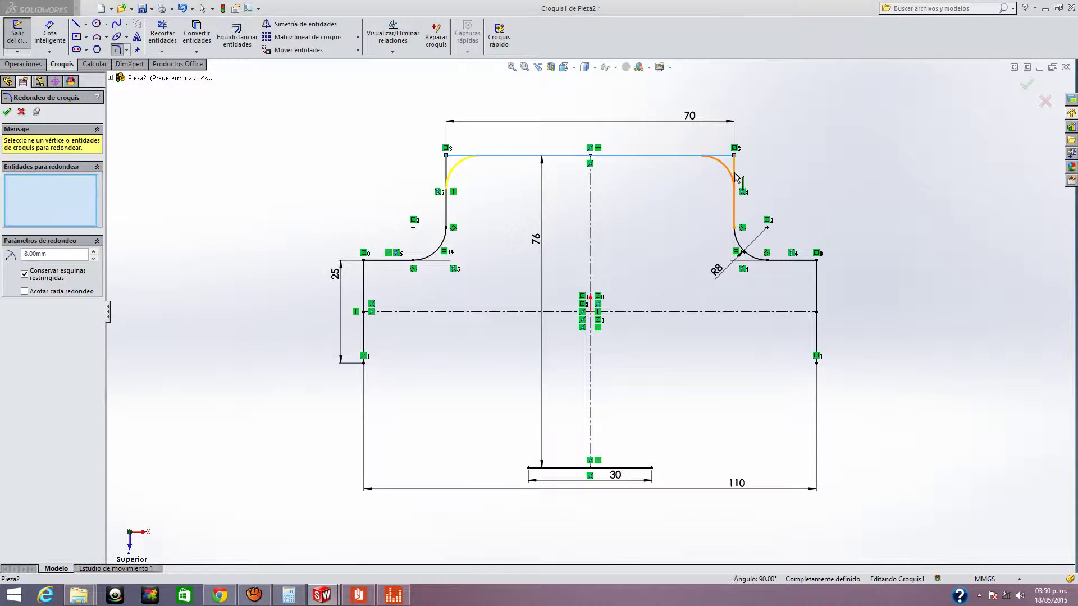
pyautogui.click(574, 309)
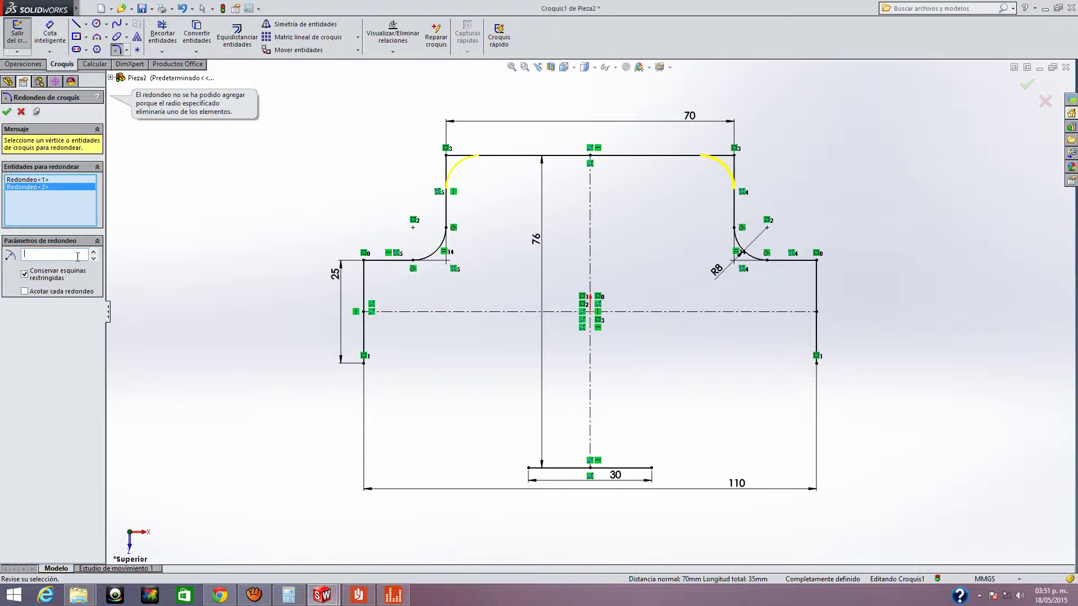
pyautogui.write('10')
pyautogui.click(77, 256)
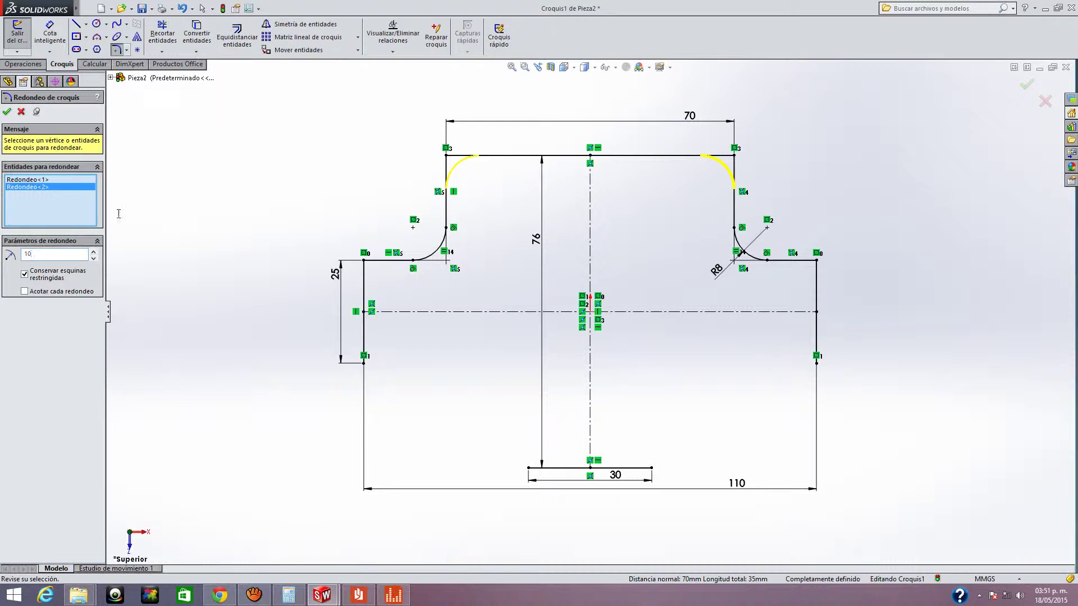
pyautogui.click(6, 113)
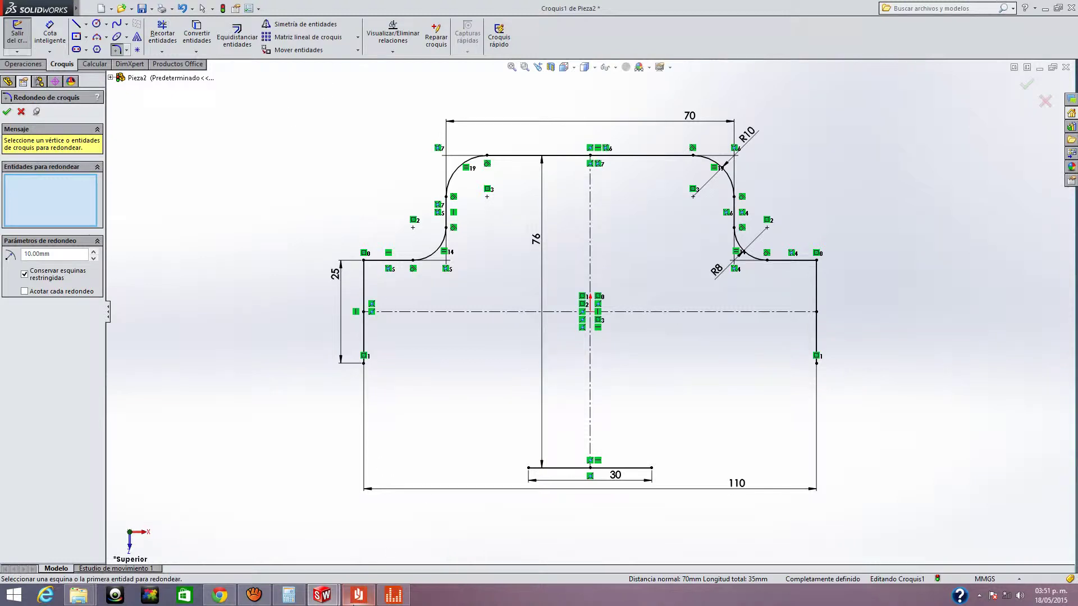
pyautogui.click(358, 595)
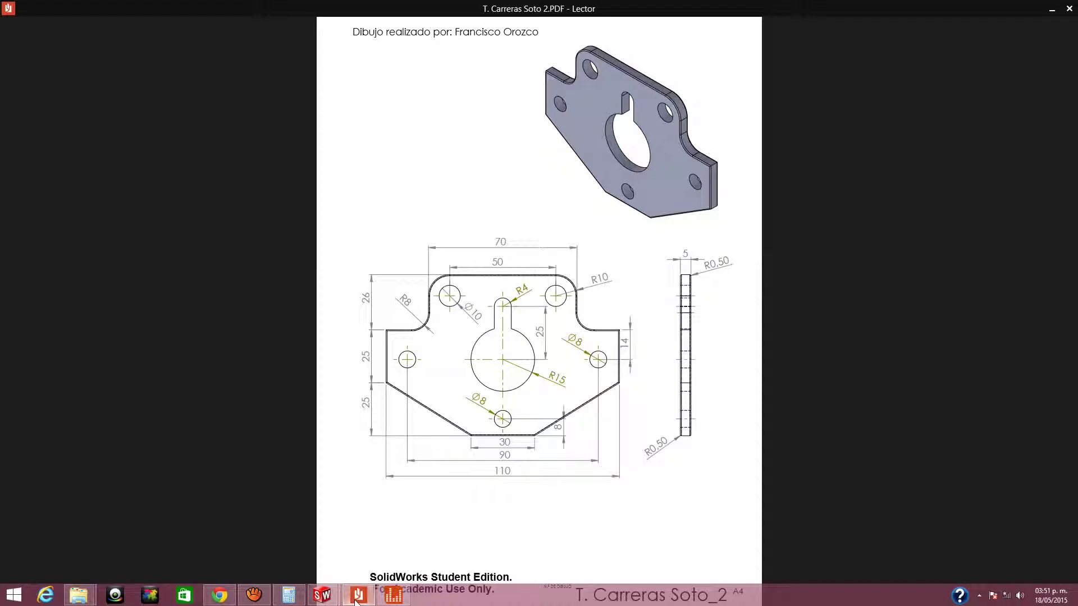
pyautogui.click(357, 596)
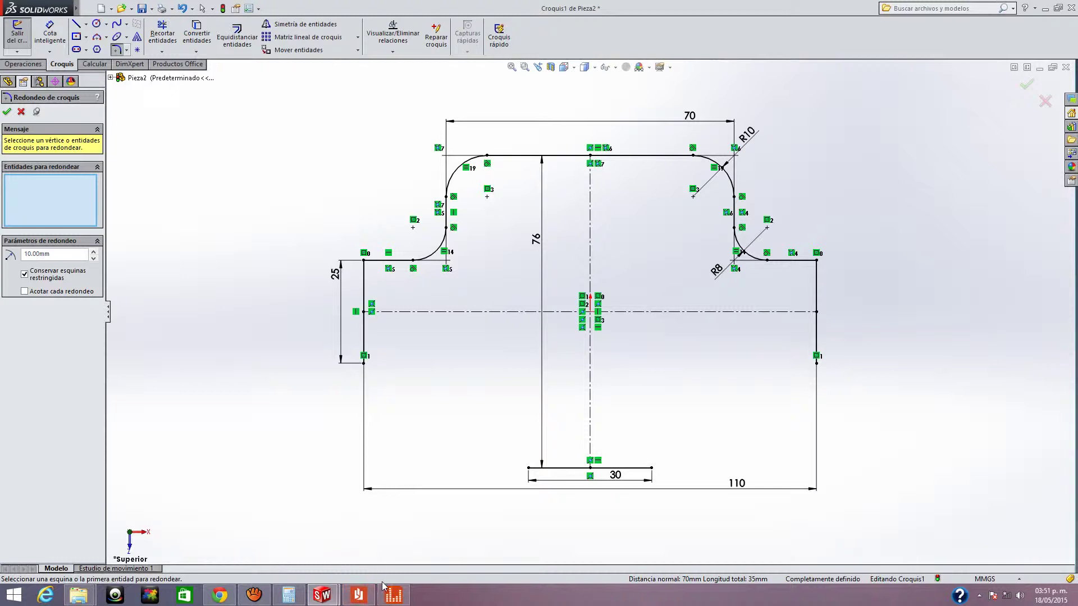
# Step: Join the side edges to the 30 mm base ends with two slanted lines, then begin a circle at the origin
pyautogui.click(76, 23)
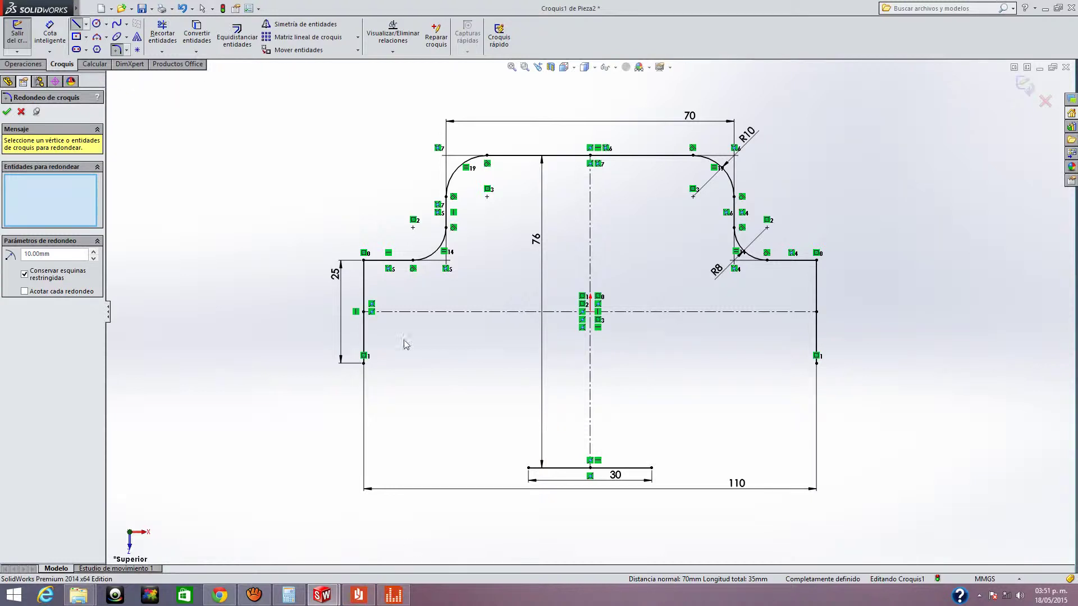
pyautogui.moveTo(365, 365); pyautogui.dragTo(528, 467)
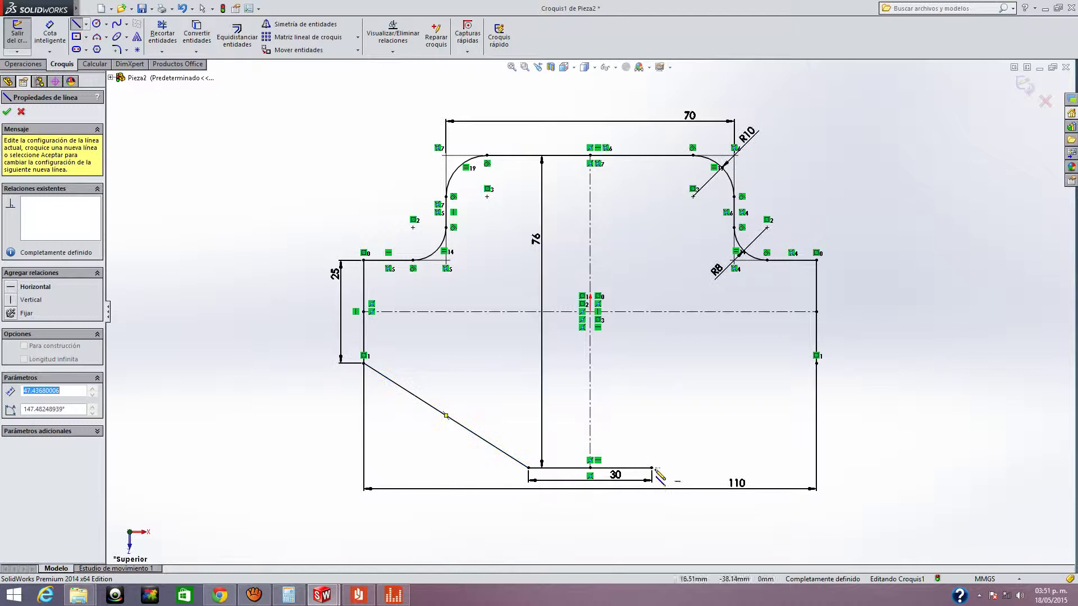
pyautogui.moveTo(652, 468); pyautogui.dragTo(817, 364)
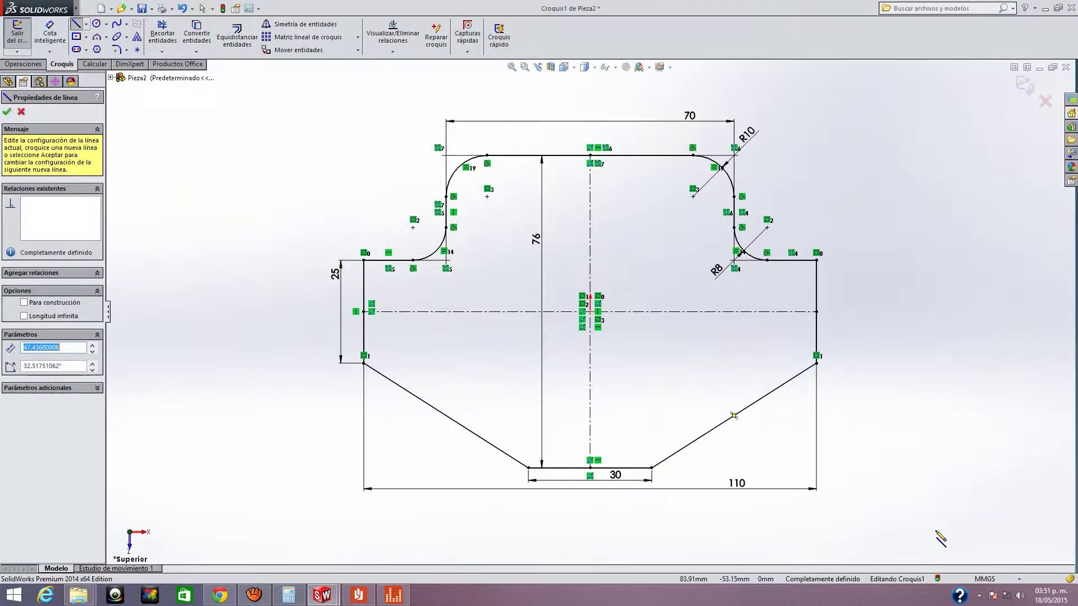
pyautogui.press('Escape')
pyautogui.click(96, 24)
pyautogui.click(590, 312)
# Step: Draw a circle centred on the origin and dimension its diameter to 30 mm
pyautogui.click(634, 355)
pyautogui.moveTo(634, 354); pyautogui.dragTo(544, 243, button='right')
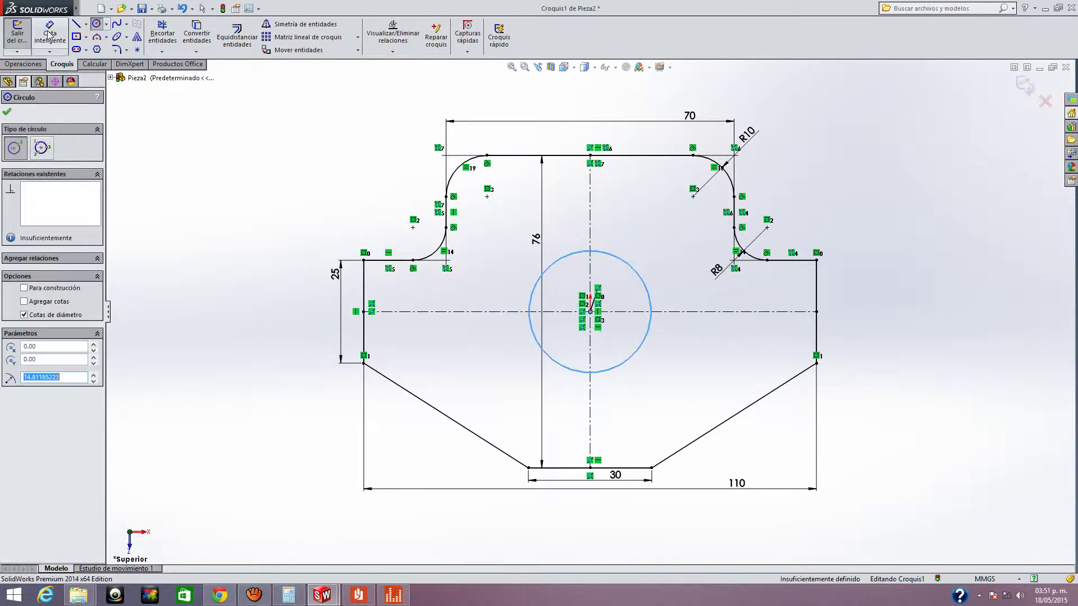
pyautogui.click(635, 258)
pyautogui.click(642, 251)
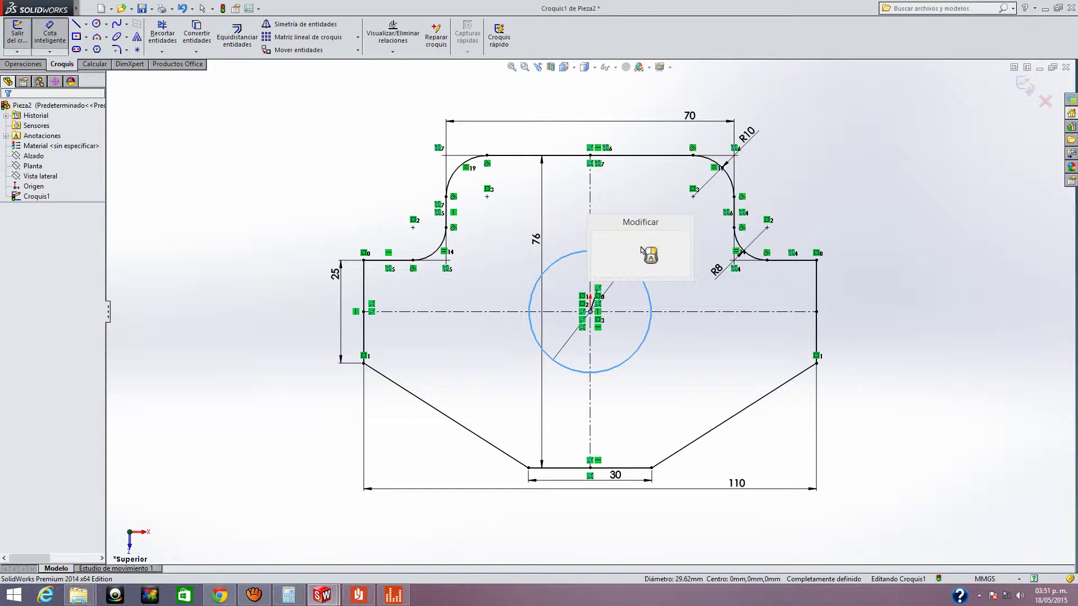
pyautogui.write('30')
pyautogui.press('Return')
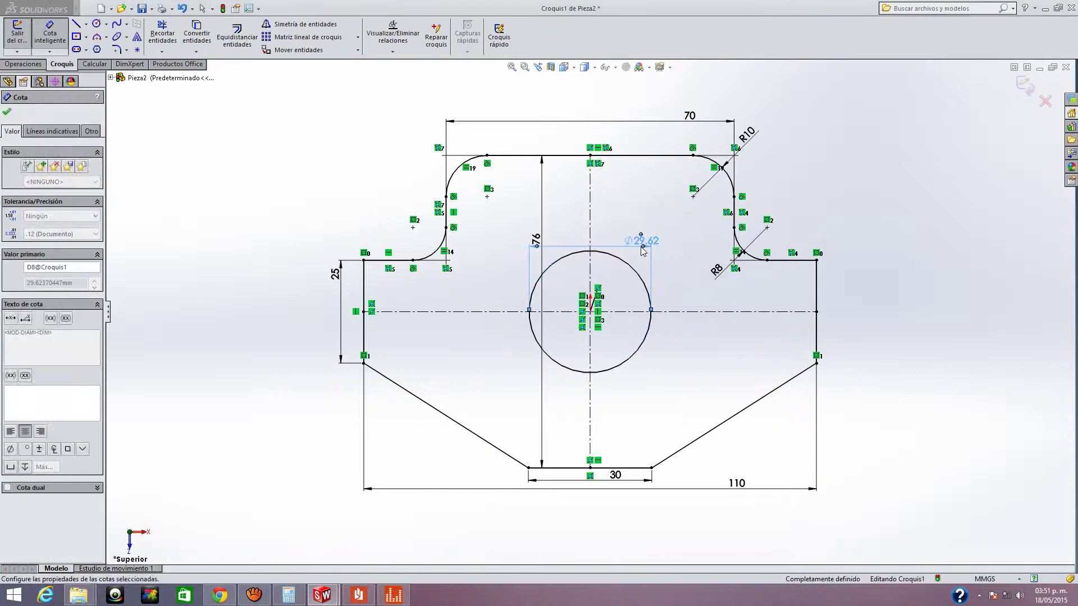
# Step: Check the sketch against the reference drawing PDF
pyautogui.click(360, 596)
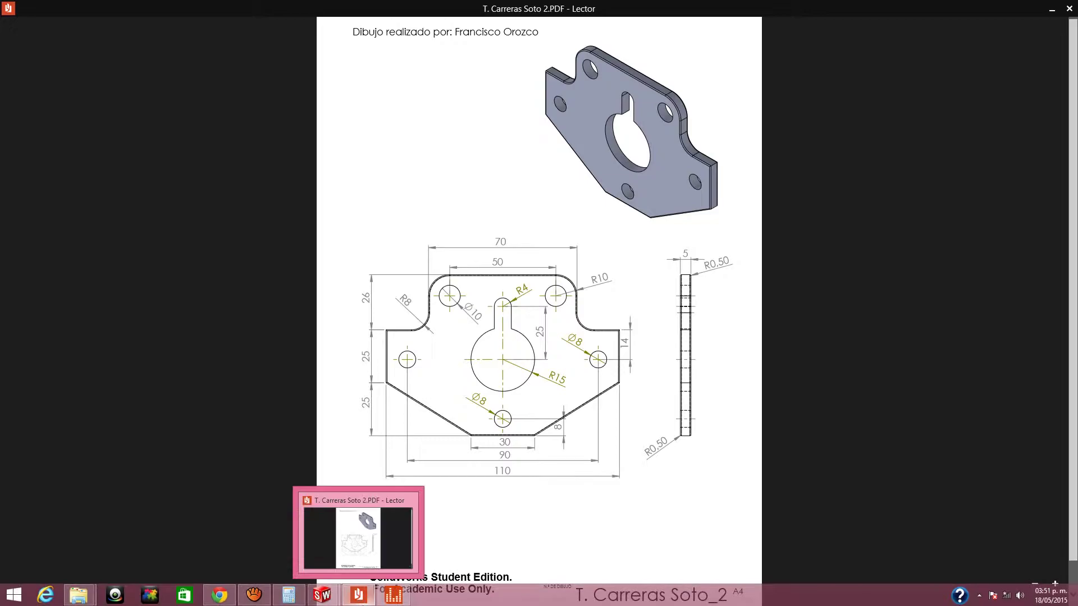
pyautogui.click(358, 595)
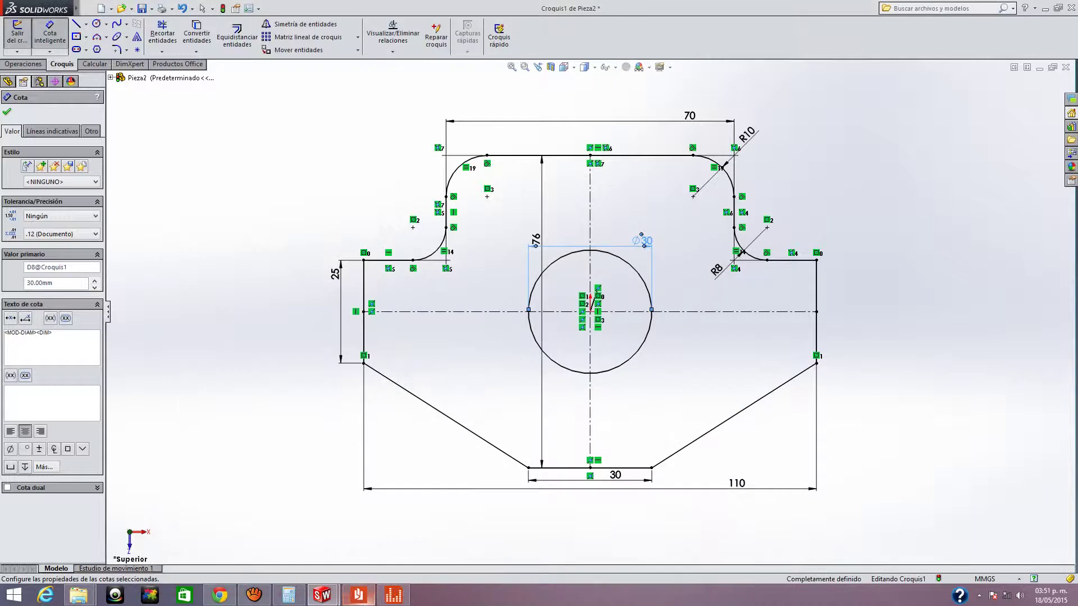
pyautogui.click(96, 23)
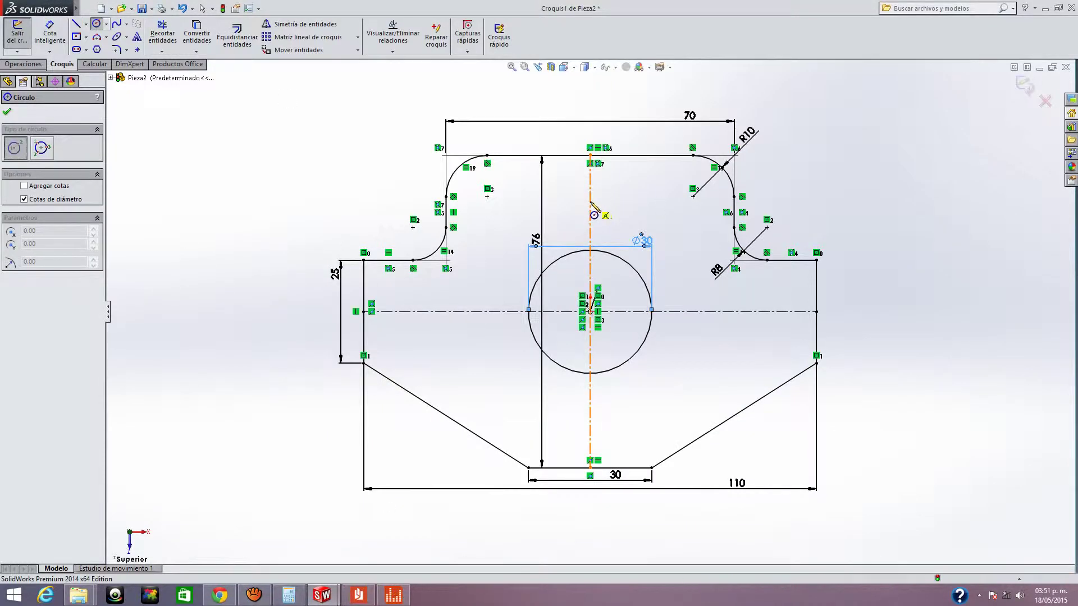
# Step: Draw a small circle on the vertical centreline with its centre 25 mm above the origin
pyautogui.moveTo(590, 201); pyautogui.dragTo(600, 204)
pyautogui.press('Escape')
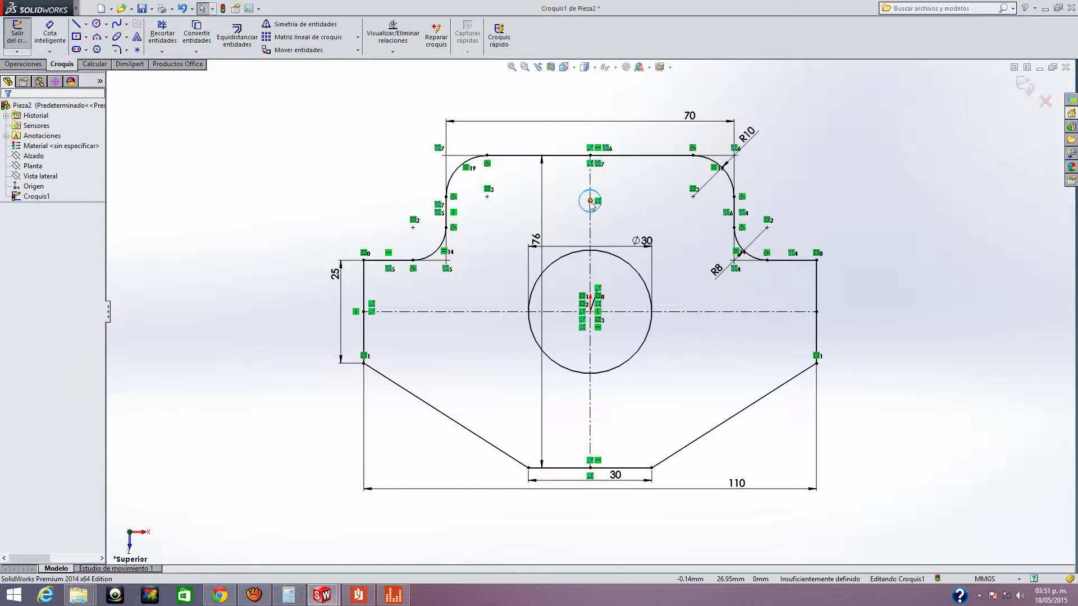
pyautogui.click(590, 311)
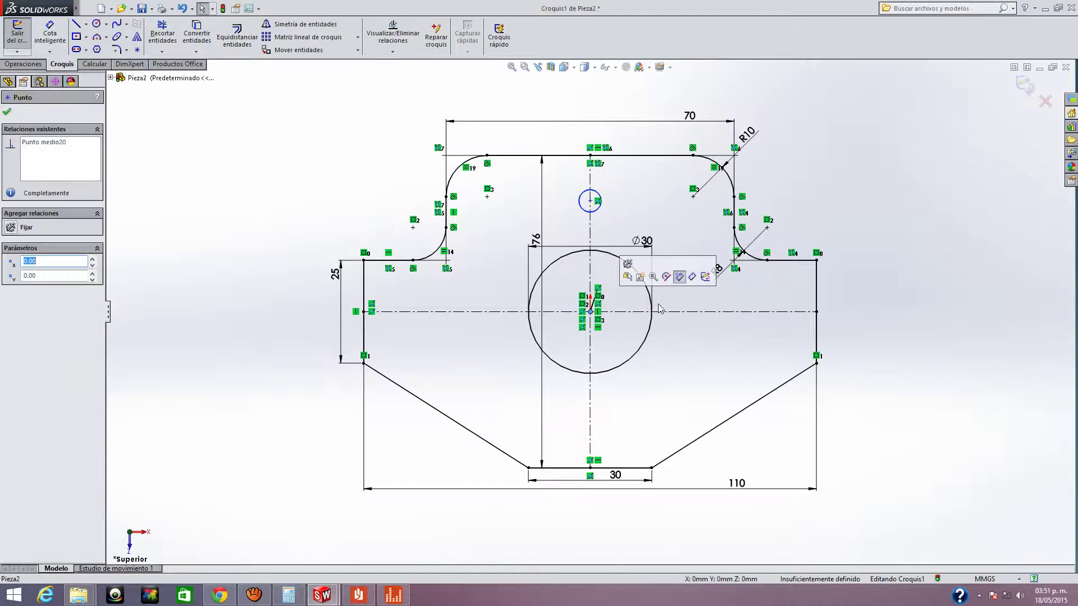
pyautogui.press('Escape')
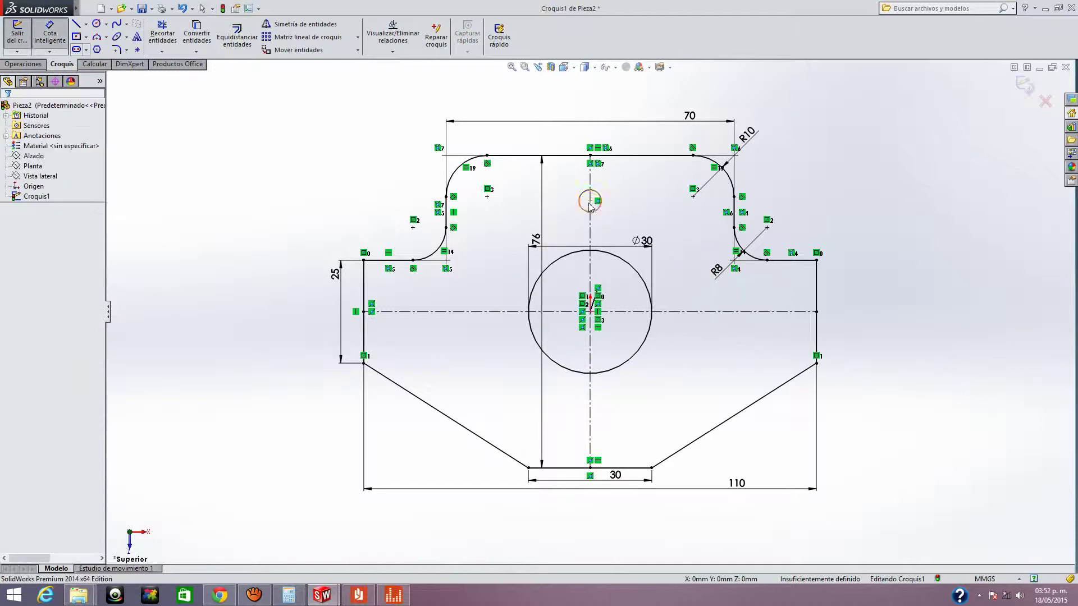
pyautogui.click(590, 201)
pyautogui.click(591, 312)
pyautogui.click(669, 306)
pyautogui.write('25,')
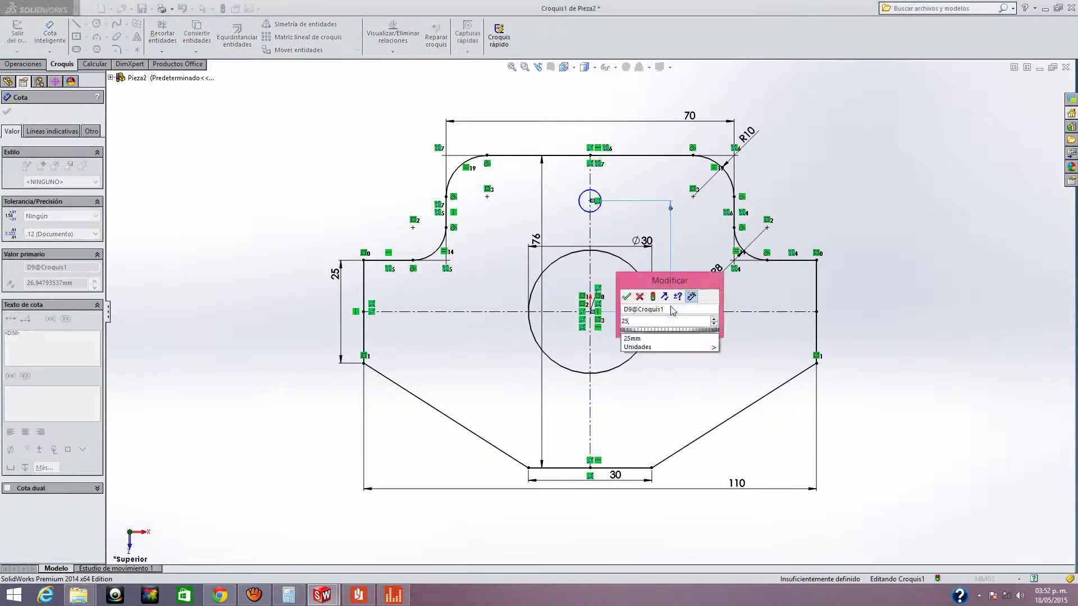
pyautogui.press('Return')
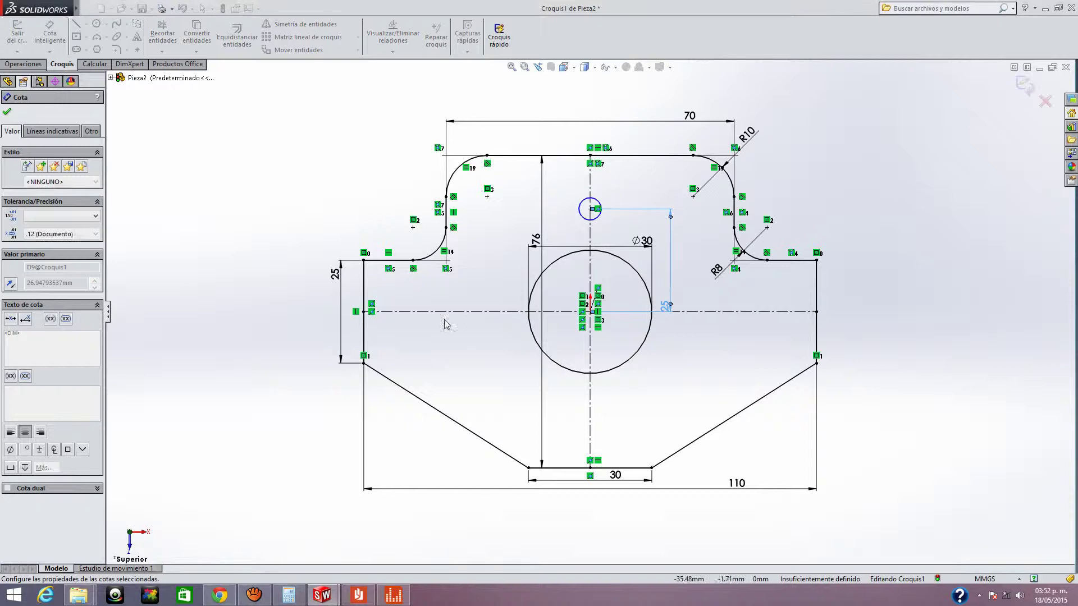
pyautogui.click(7, 111)
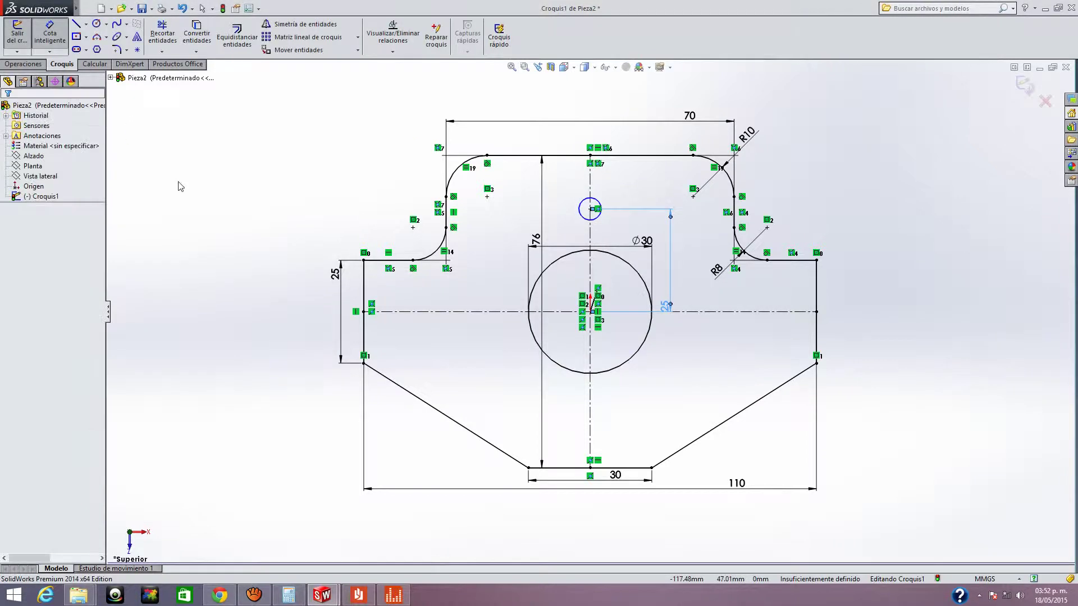
pyautogui.press('Escape')
# Step: Dimension the small circle to 8 mm diameter, checking against the reference drawing
pyautogui.click(368, 599)
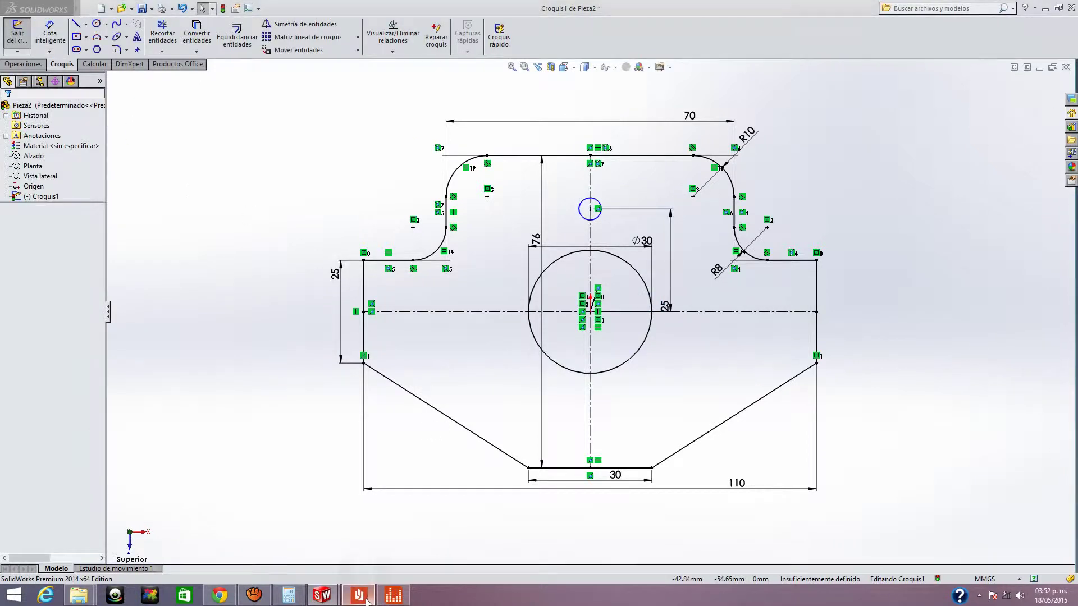
pyautogui.click(366, 599)
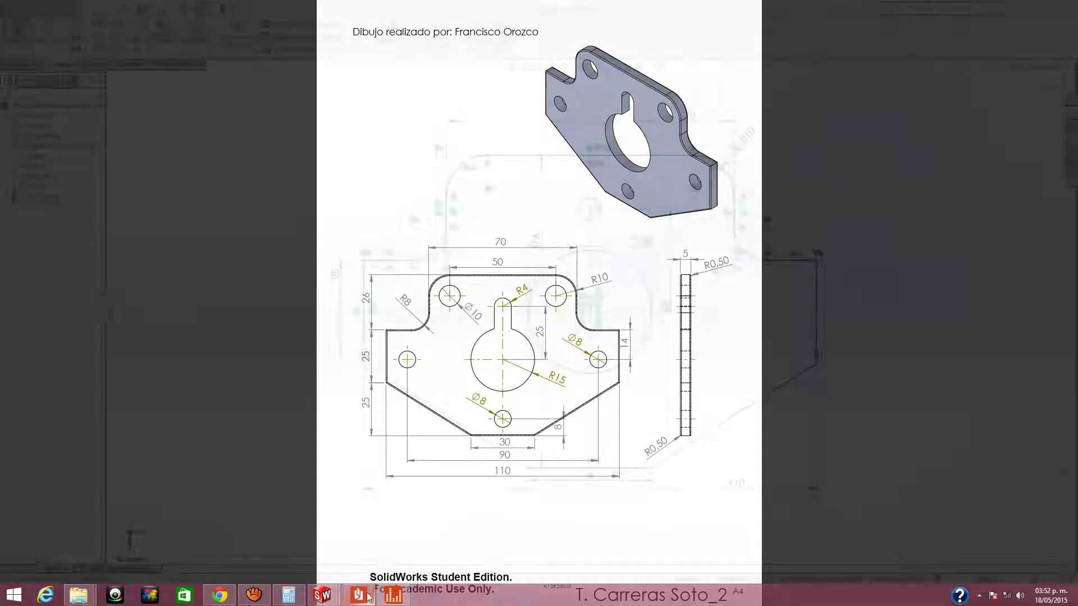
pyautogui.click(49, 31)
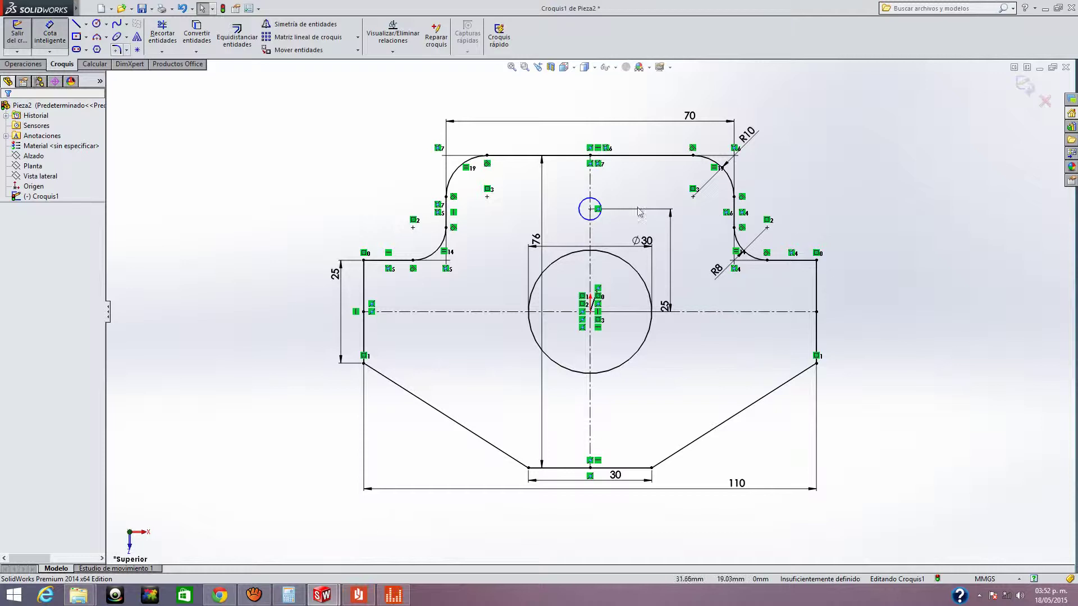
pyautogui.click(605, 196)
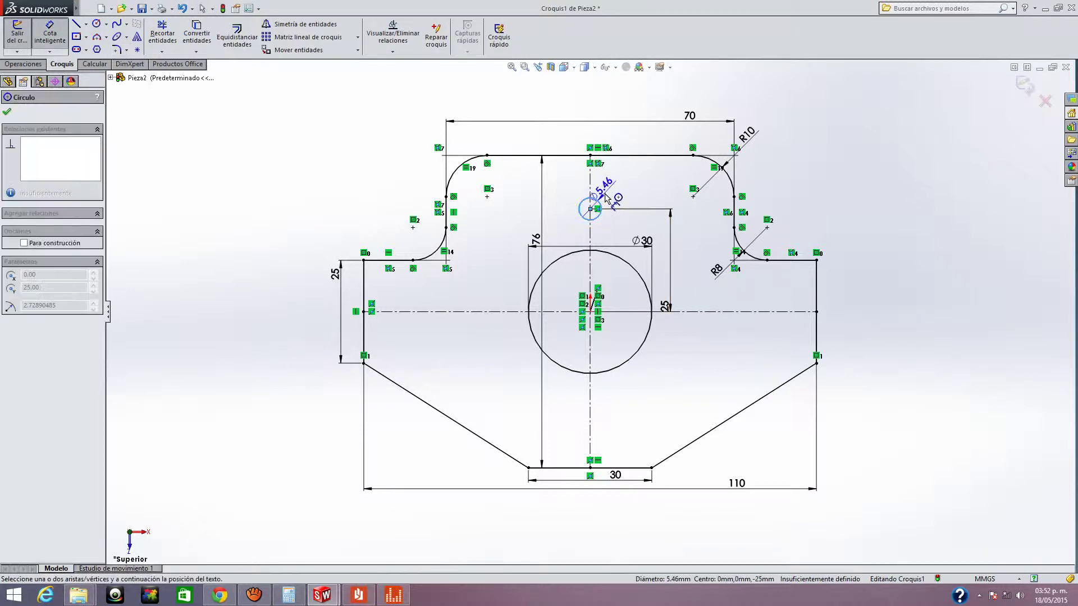
pyautogui.click(606, 196)
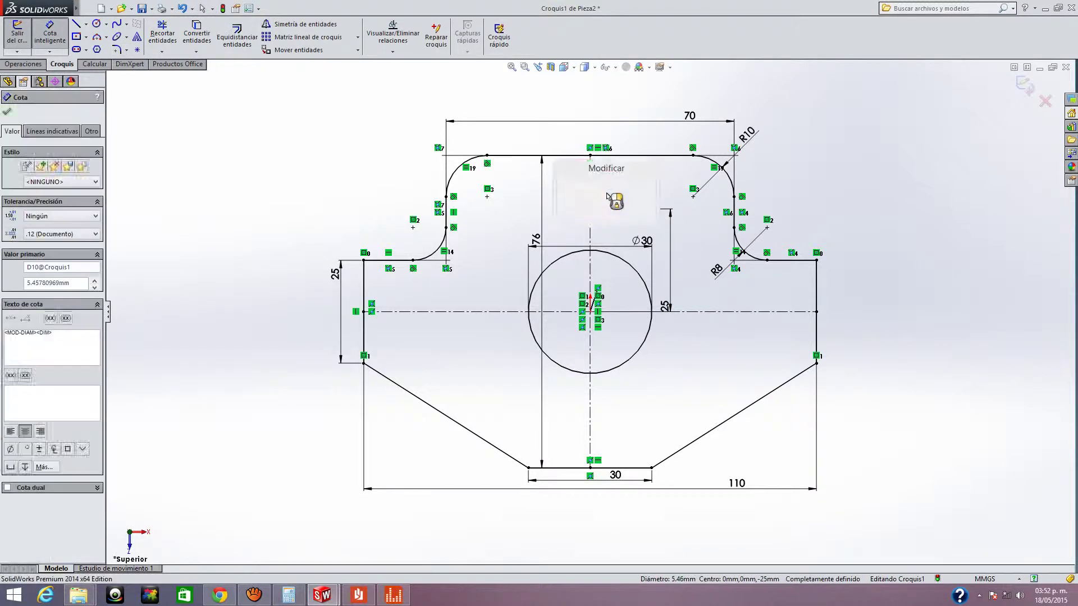
pyautogui.write('8')
pyautogui.press('Return')
pyautogui.write('8')
pyautogui.press('Return')
pyautogui.click(7, 112)
pyautogui.click(349, 596)
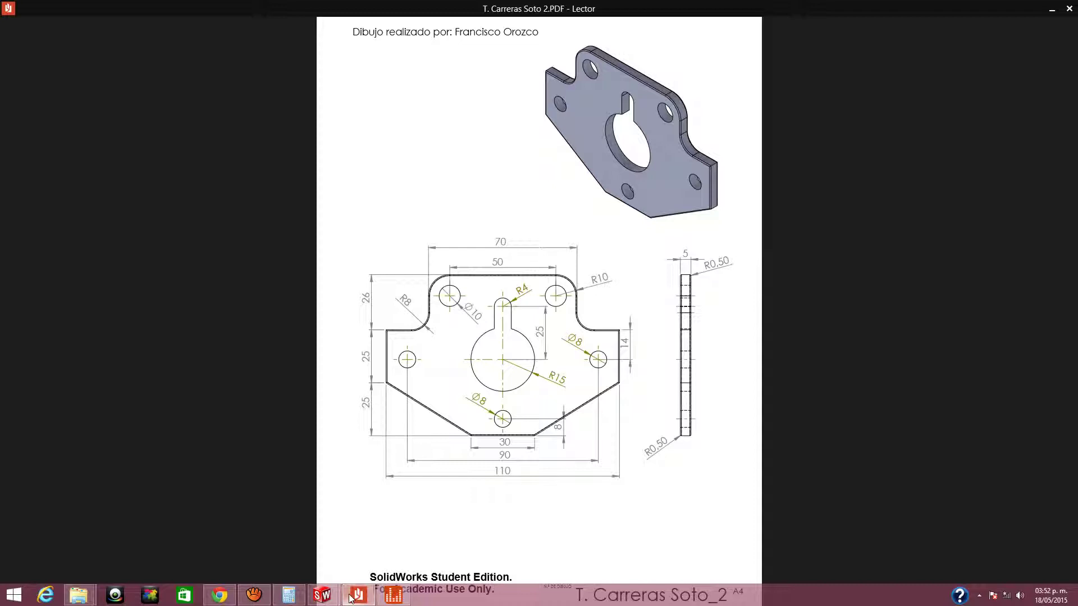
pyautogui.click(349, 596)
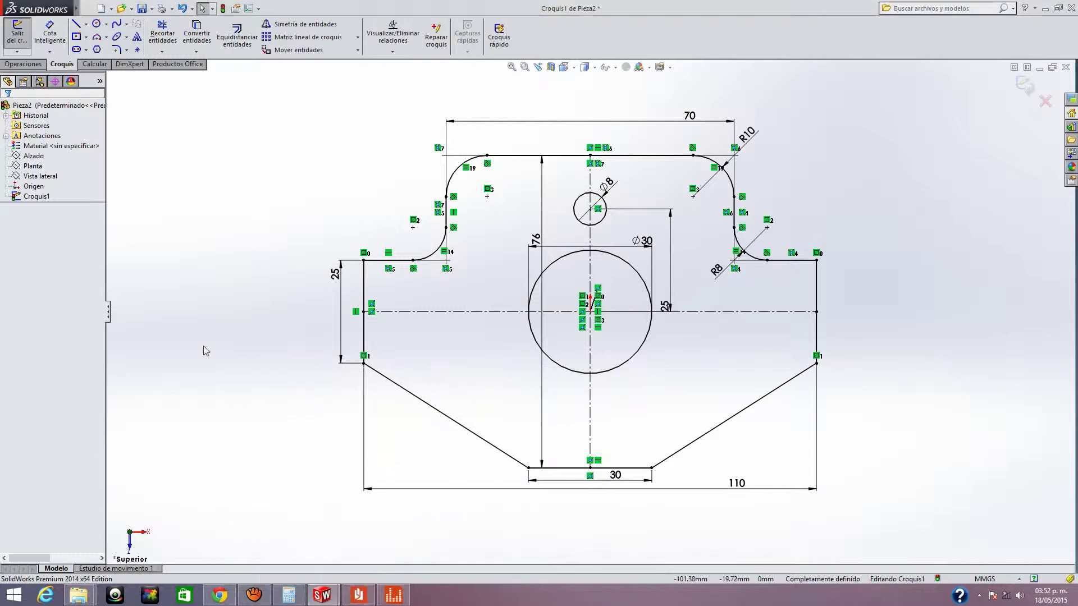
# Step: Draw circles at the upper-left and upper-right R10 arc centres
pyautogui.click(94, 8)
pyautogui.click(346, 135)
pyautogui.click(97, 24)
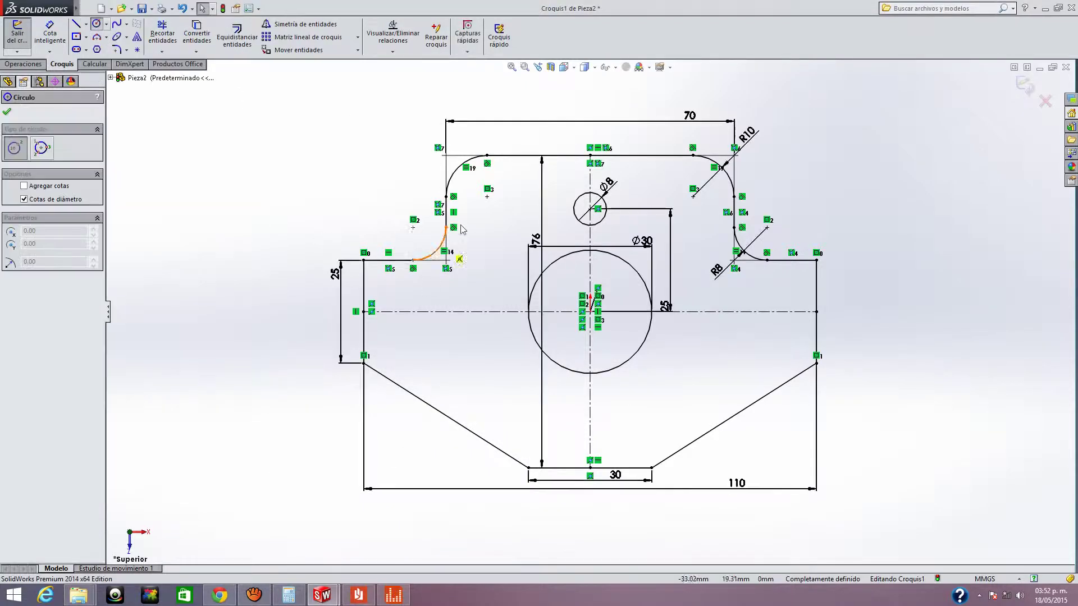
pyautogui.click(486, 197)
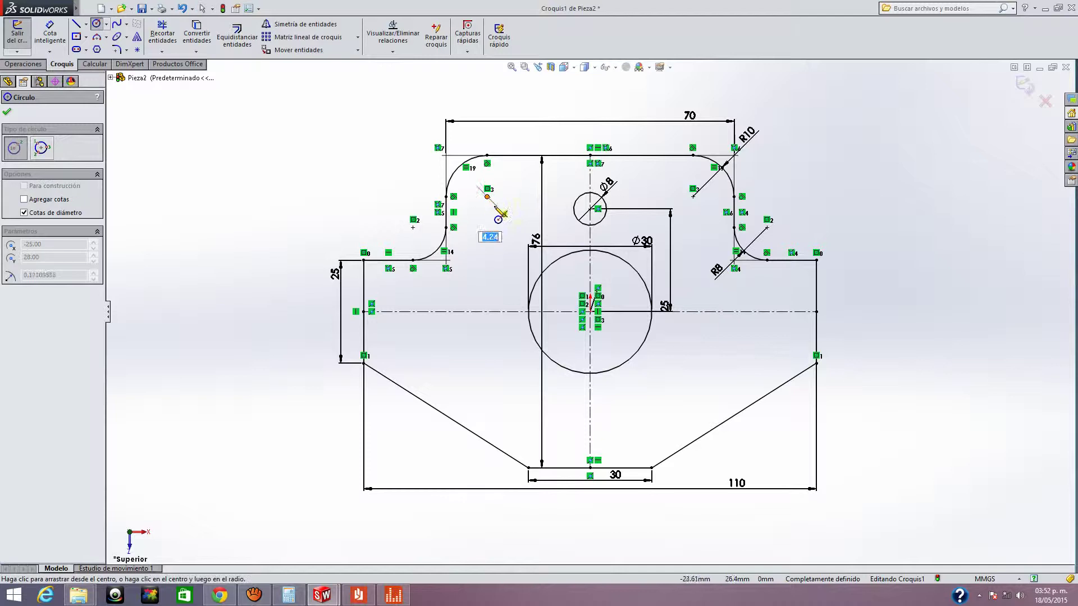
pyautogui.click(542, 201)
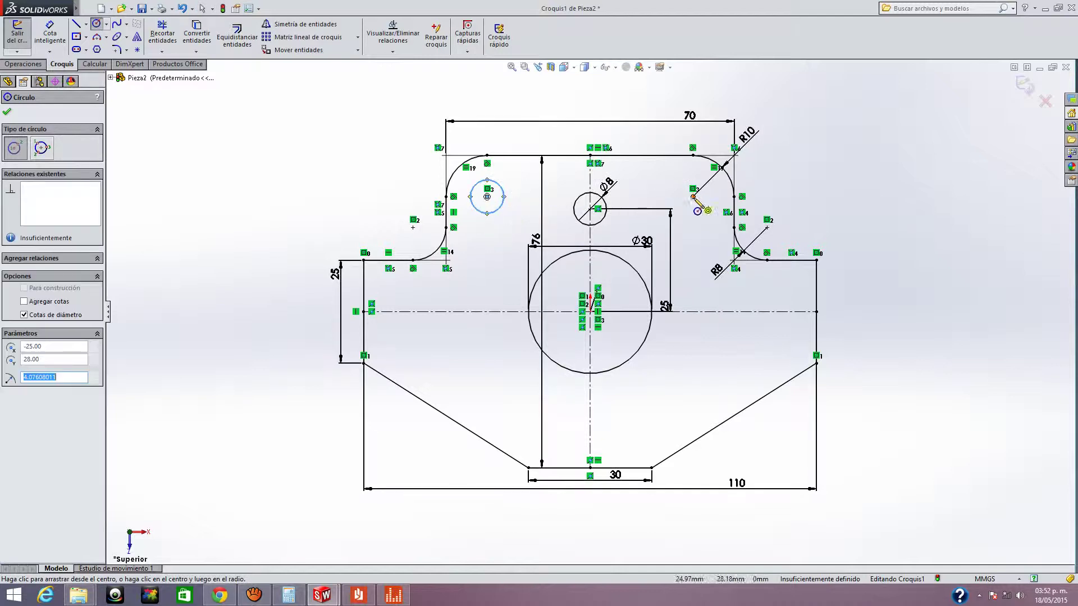
pyautogui.click(692, 196)
pyautogui.click(706, 216)
pyautogui.press('Escape')
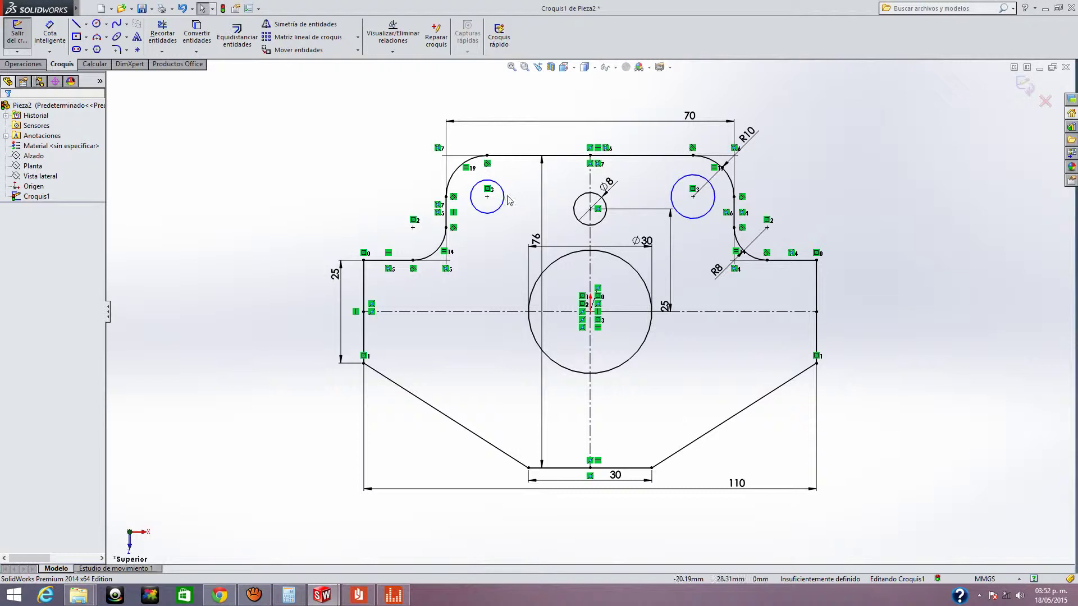
# Step: Add an Equal relation between the two upper corner circles
pyautogui.click(504, 198)
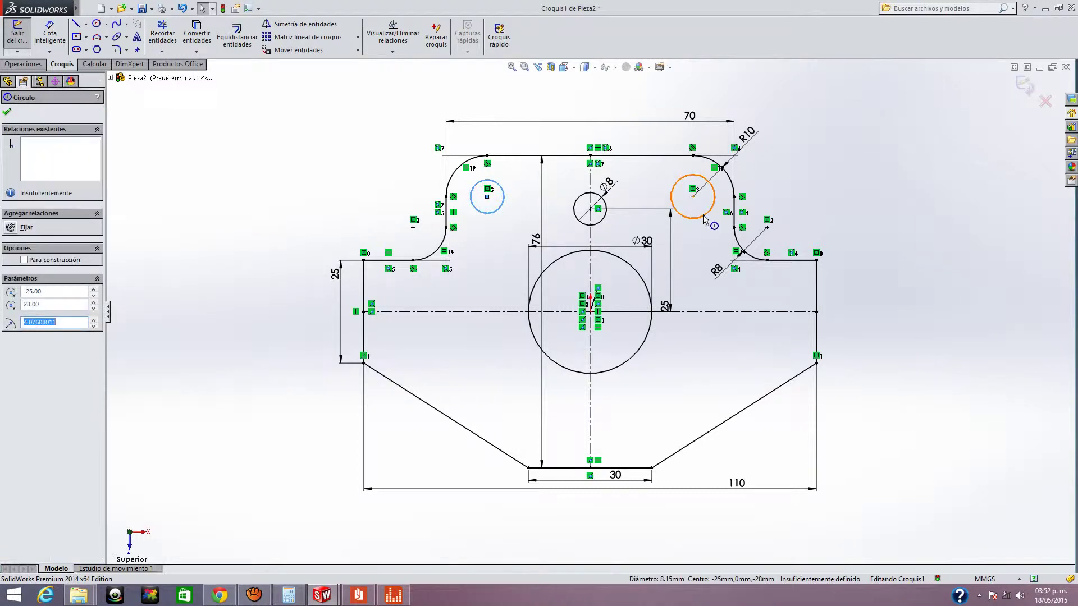
pyautogui.keyDown('ctrl'); pyautogui.click(705, 220); pyautogui.keyUp('ctrl')
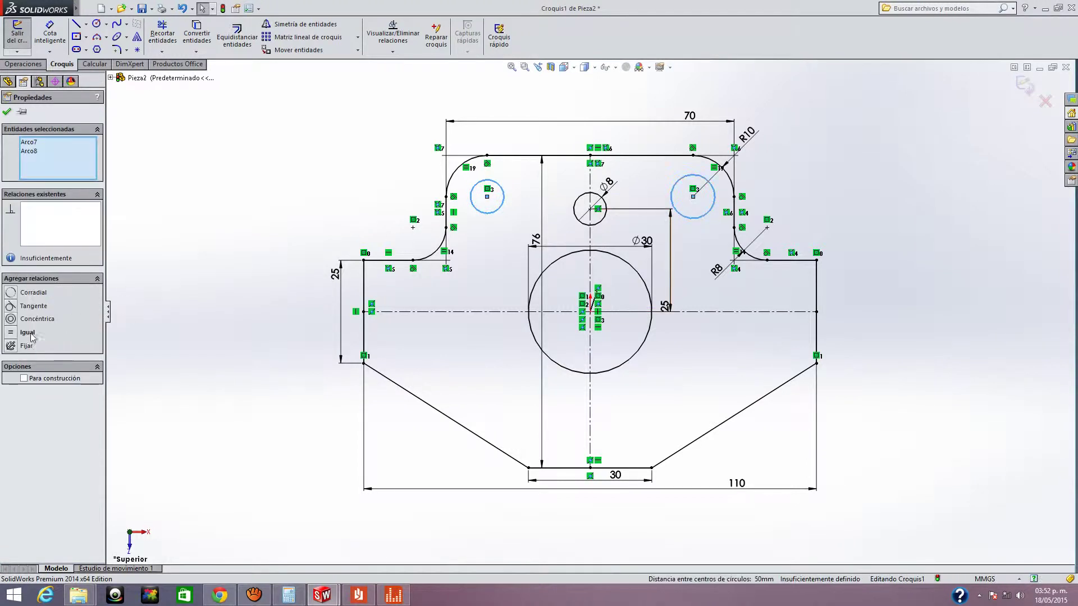
pyautogui.click(33, 332)
pyautogui.click(7, 111)
# Step: Dimension the upper-left circle's diameter to 10 mm
pyautogui.click(50, 33)
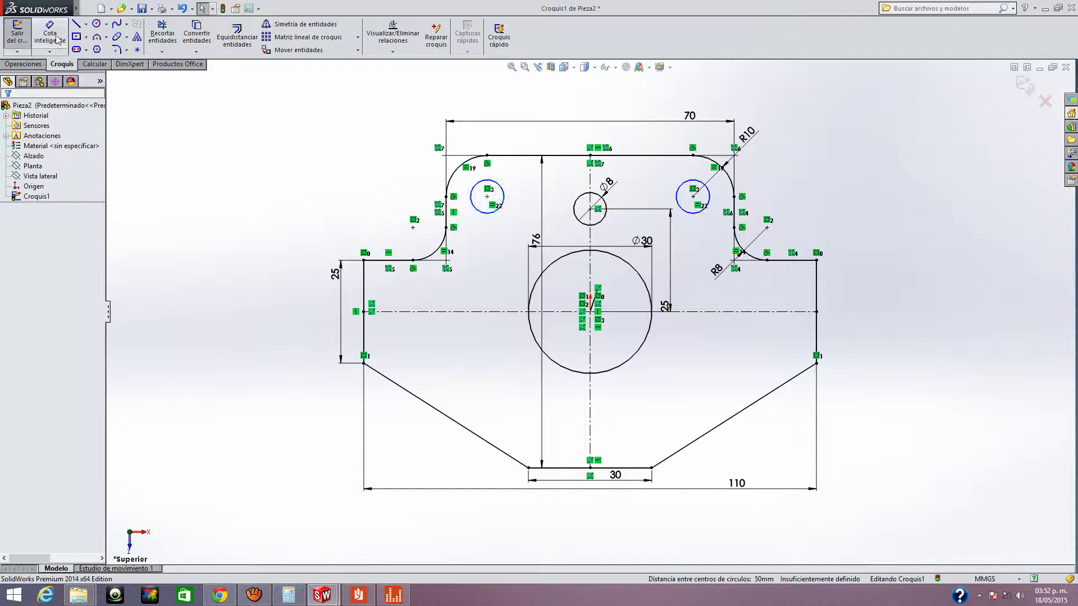
pyautogui.click(503, 197)
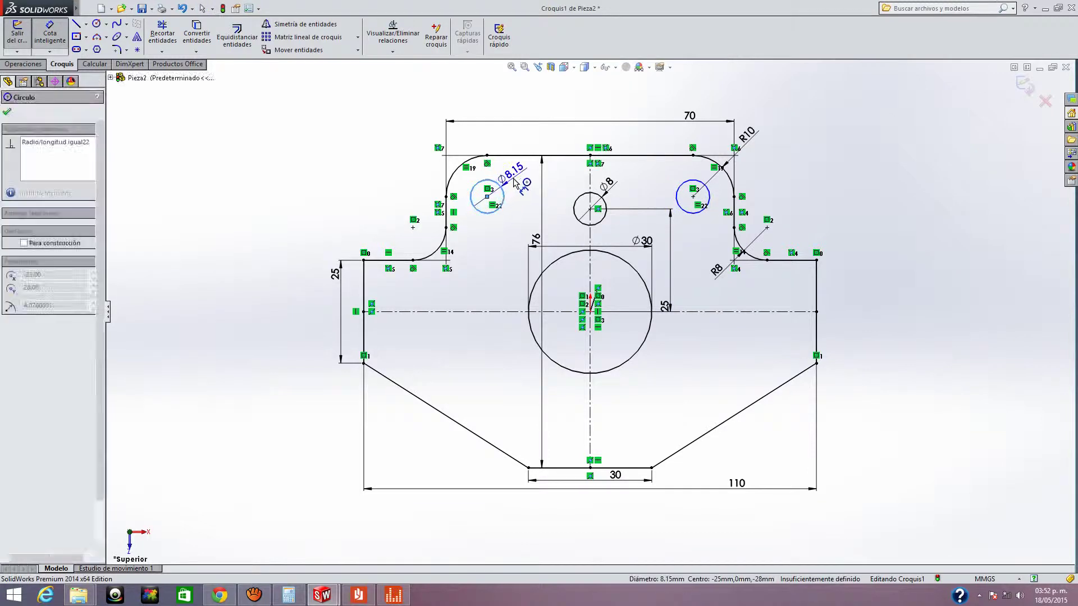
pyautogui.click(513, 181)
pyautogui.write('10')
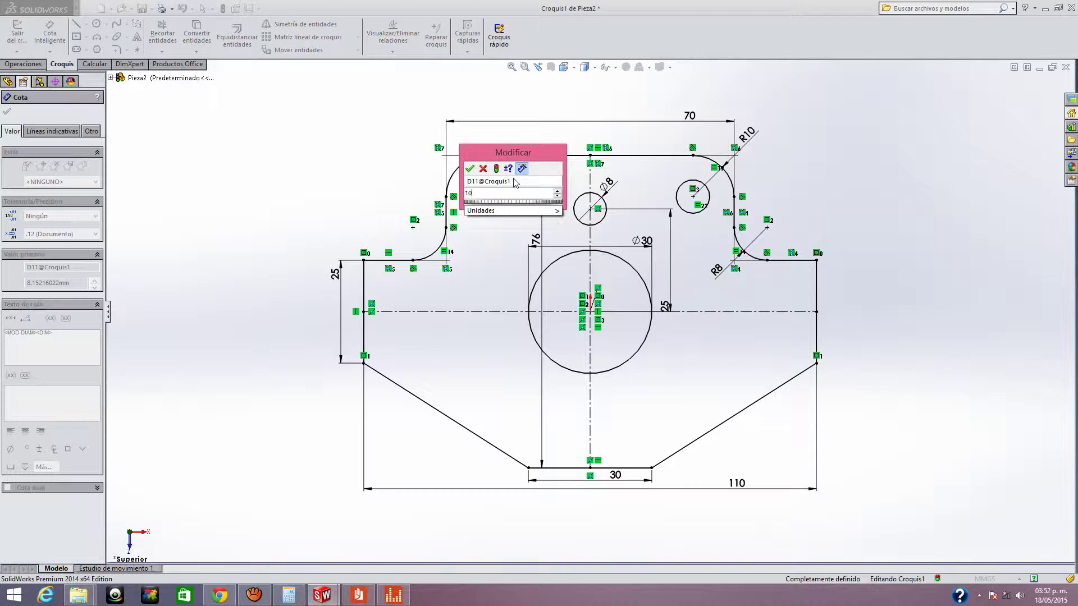
pyautogui.press('Return')
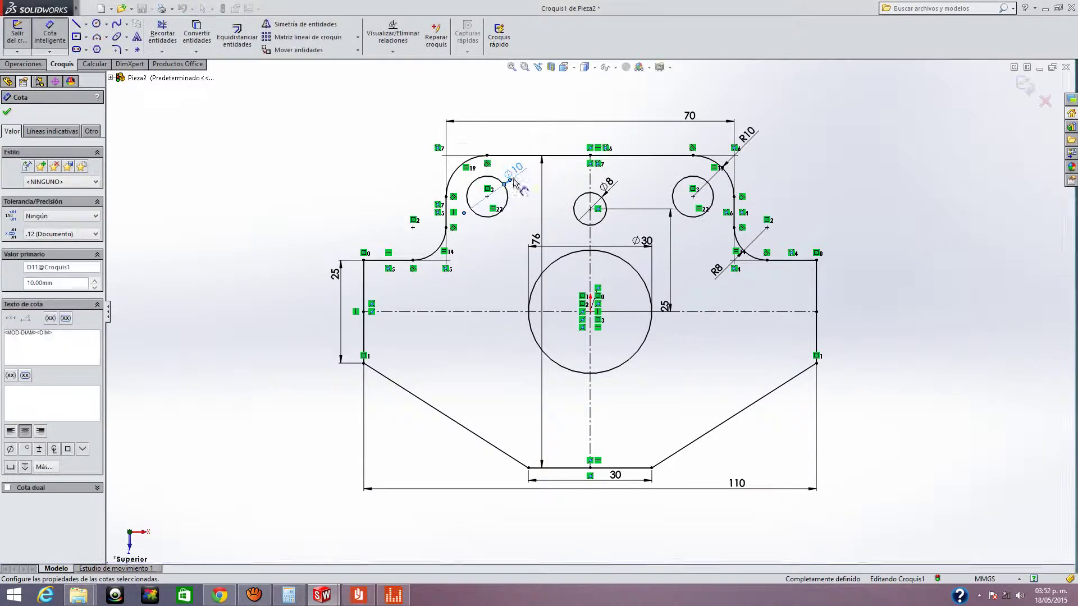
pyautogui.click(8, 112)
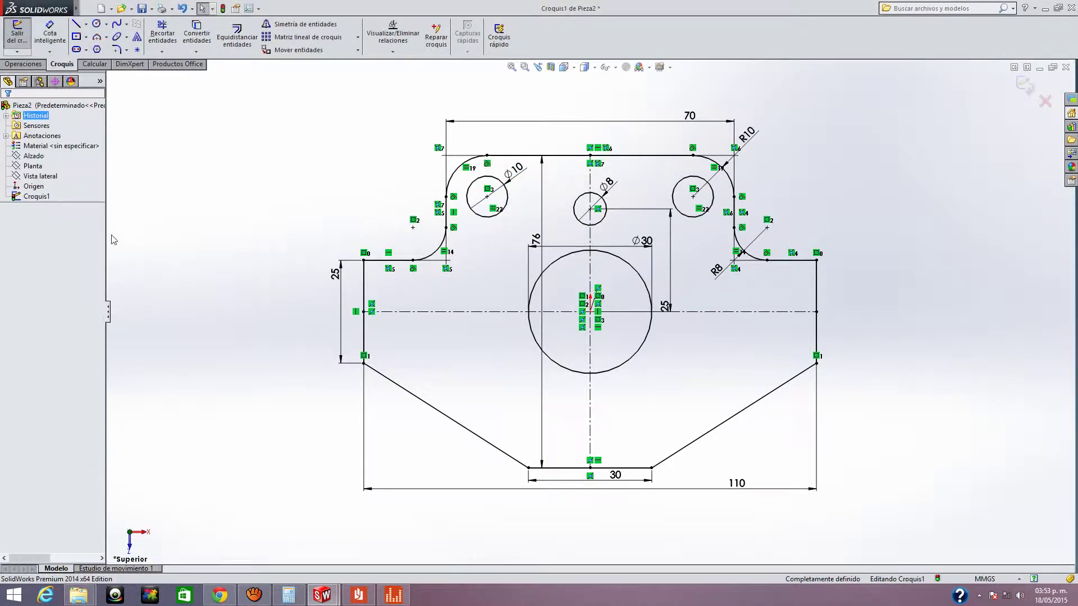
# Step: Draw a small circle on the centreline just above the bottom edge
pyautogui.click(97, 24)
pyautogui.click(589, 464)
pyautogui.click(598, 439)
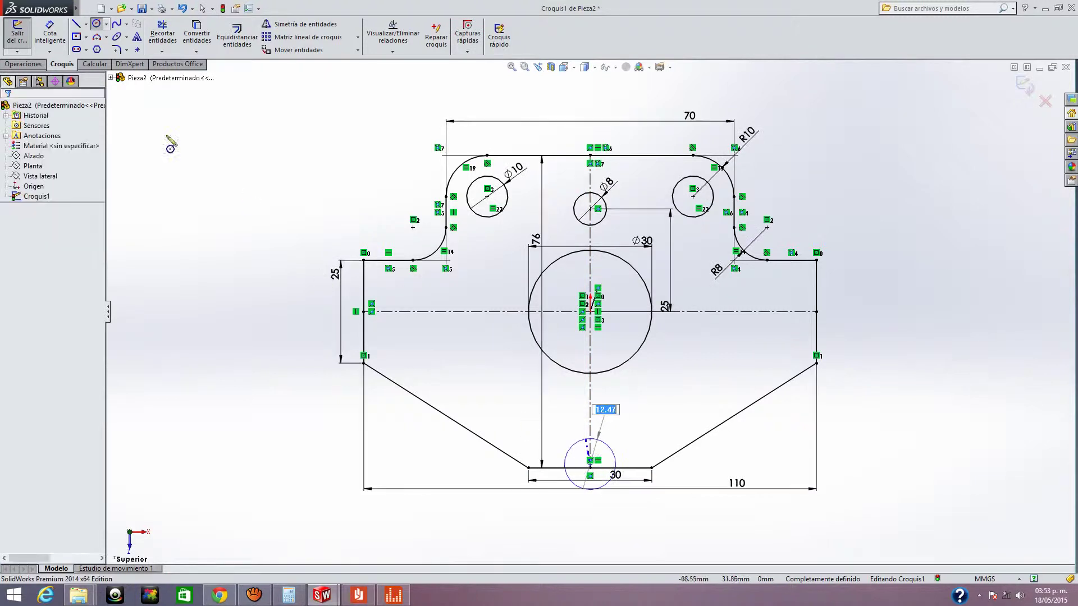
pyautogui.press('Escape')
pyautogui.click(99, 27)
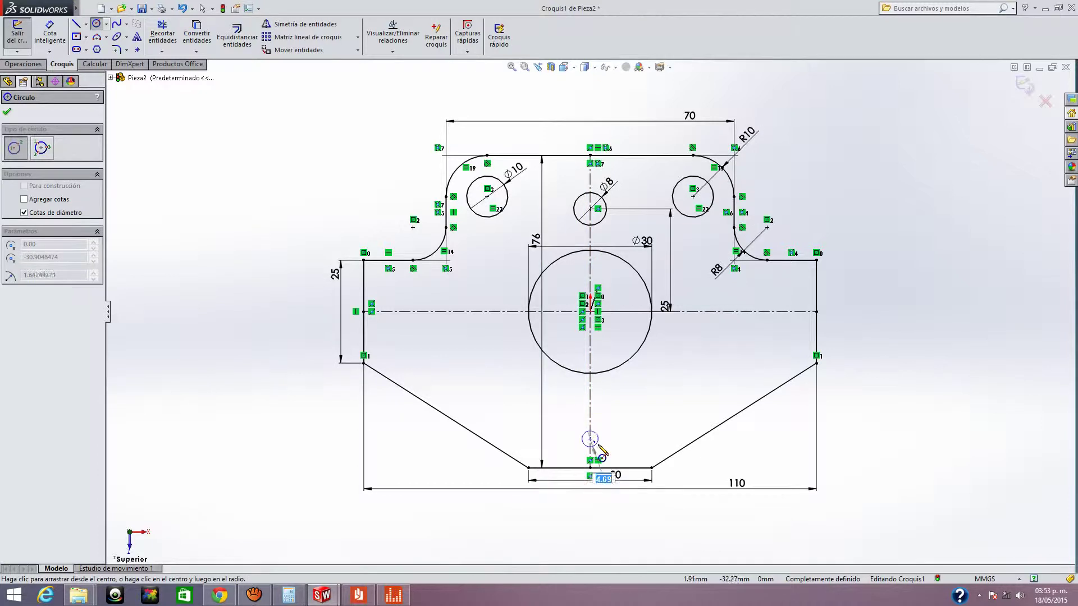
pyautogui.click(600, 449)
pyautogui.press('Escape')
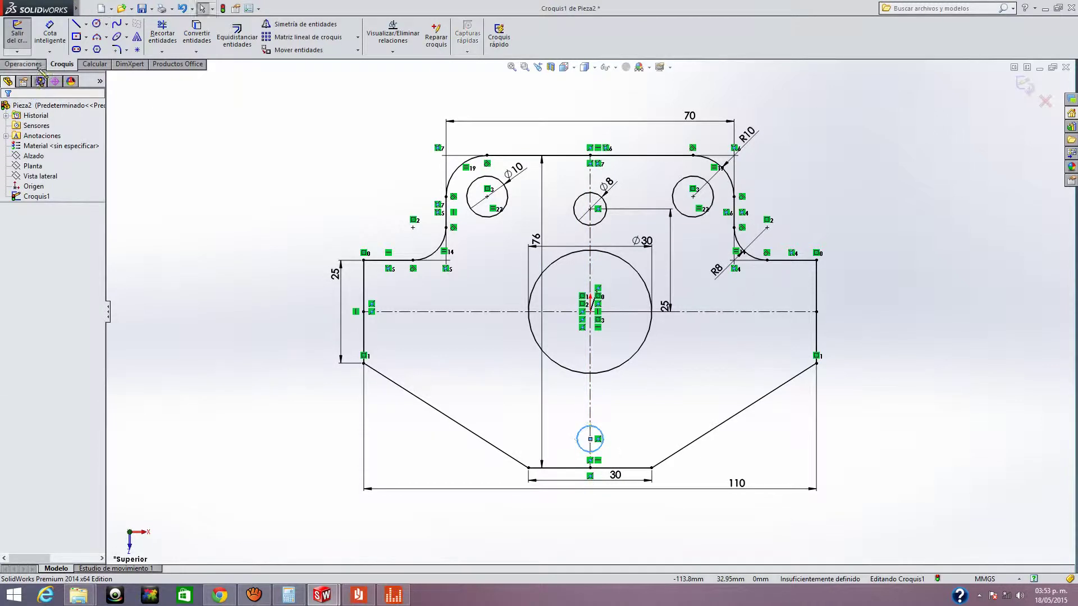
# Step: Dimension the bottom circle's diameter to 8 mm
pyautogui.click(49, 33)
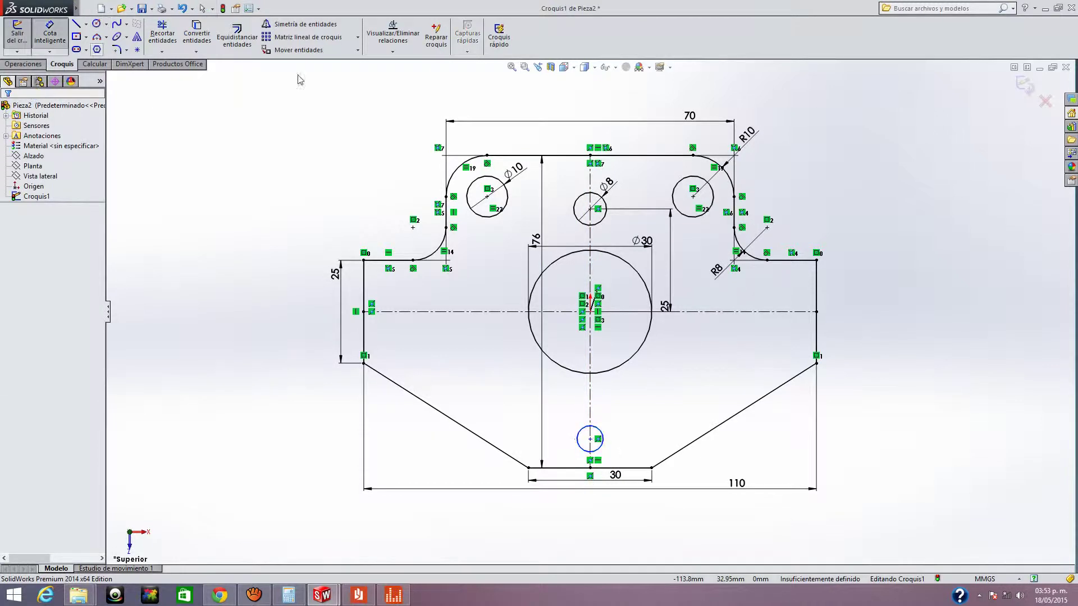
pyautogui.click(598, 431)
pyautogui.click(604, 424)
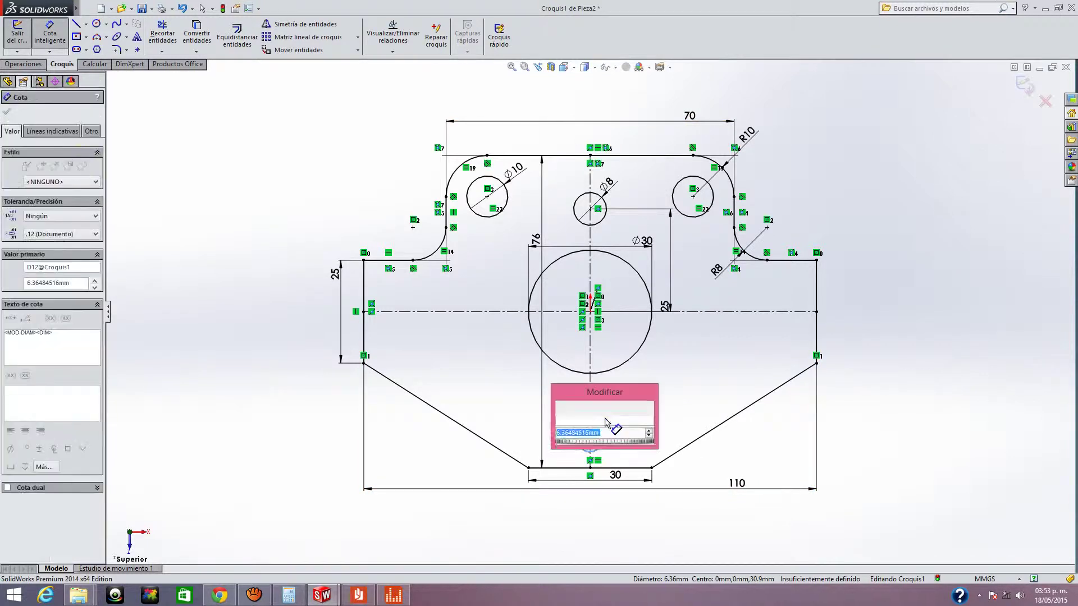
pyautogui.write('8')
pyautogui.press('Return')
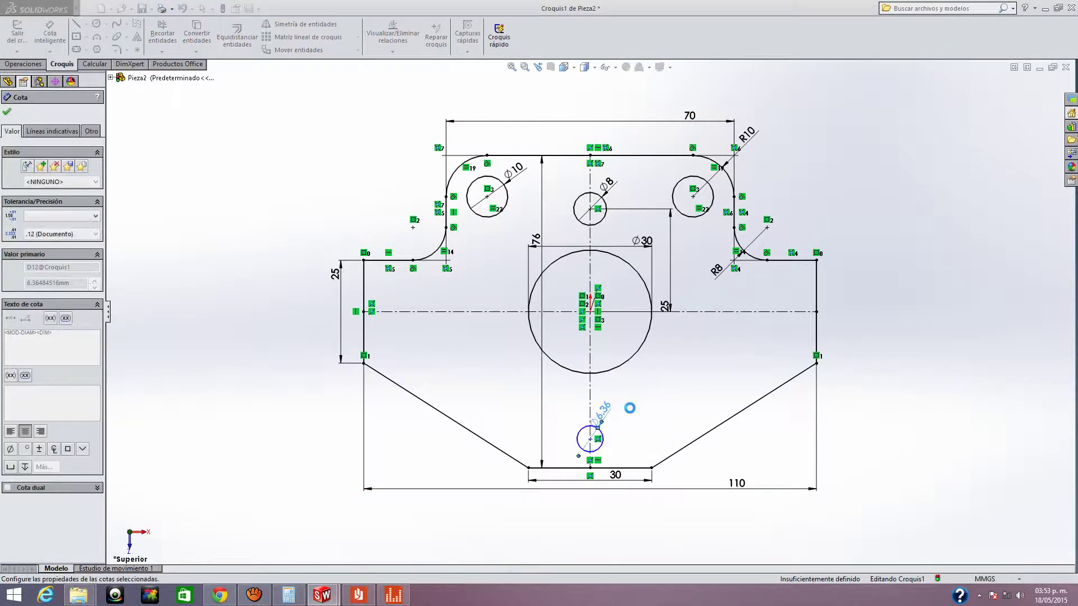
pyautogui.press('Escape')
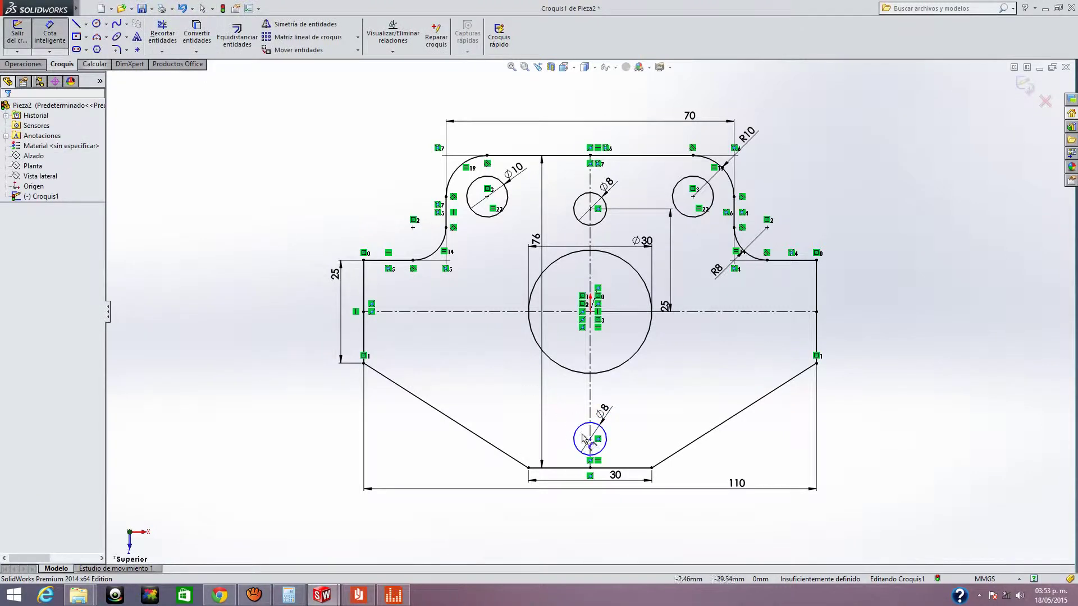
# Step: Place the bottom hole's centre 8 mm above the bottom edge, then compare with the reference
pyautogui.click(589, 439)
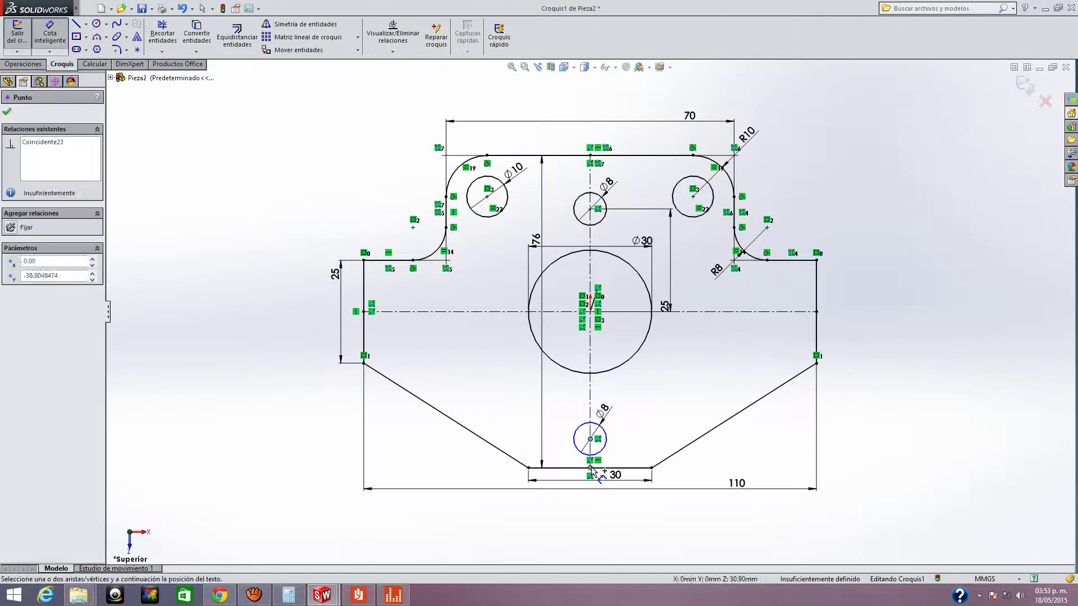
pyautogui.click(617, 466)
pyautogui.write('8')
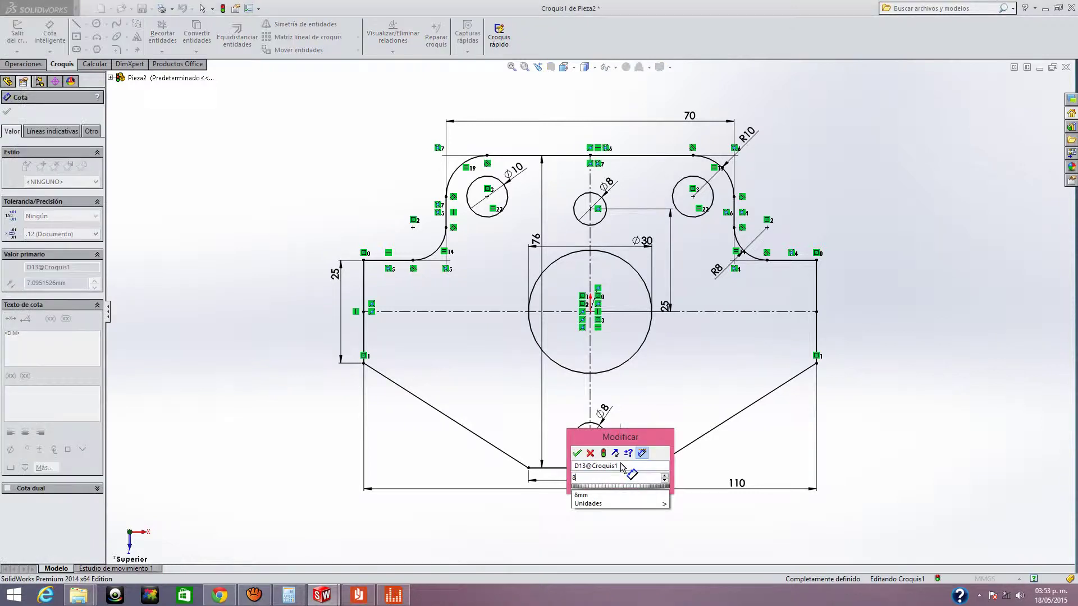
pyautogui.press('Return')
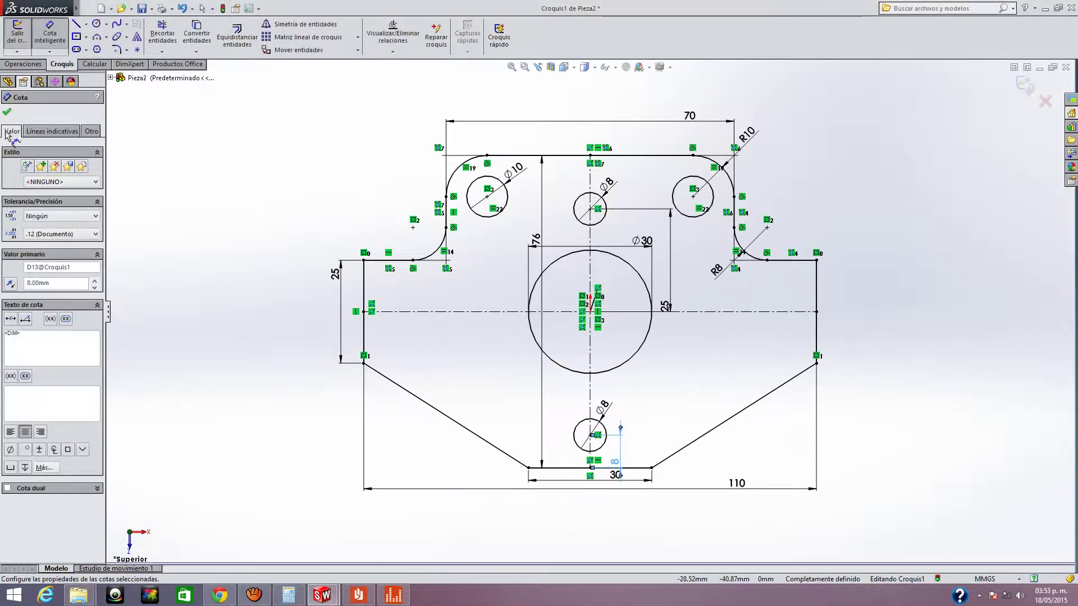
pyautogui.click(7, 114)
pyautogui.click(366, 596)
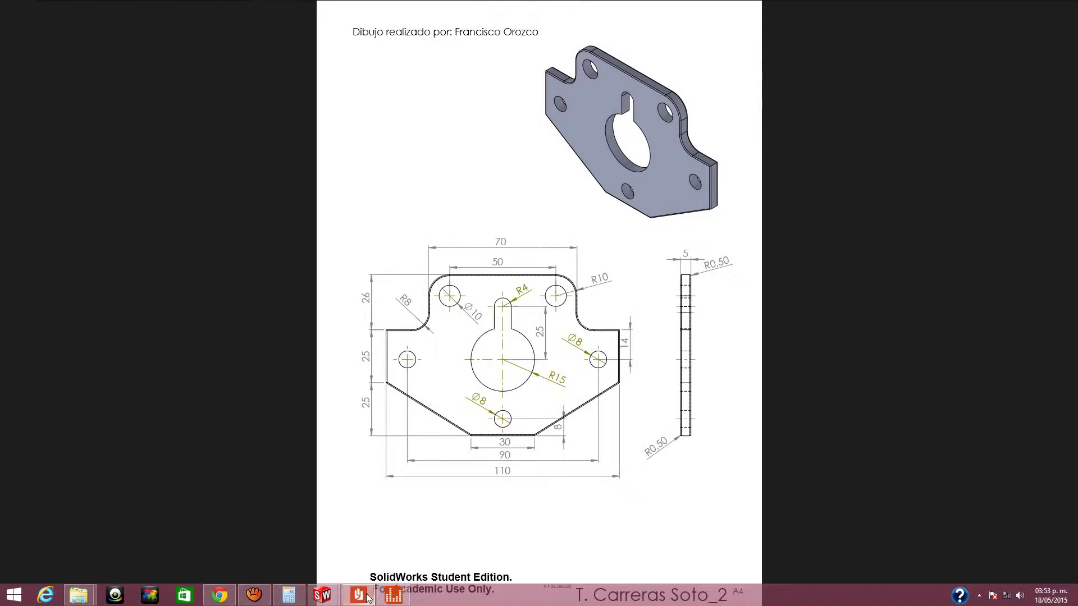
# Step: Draw two circles on the horizontal centreline near the left and right edges
pyautogui.click(366, 595)
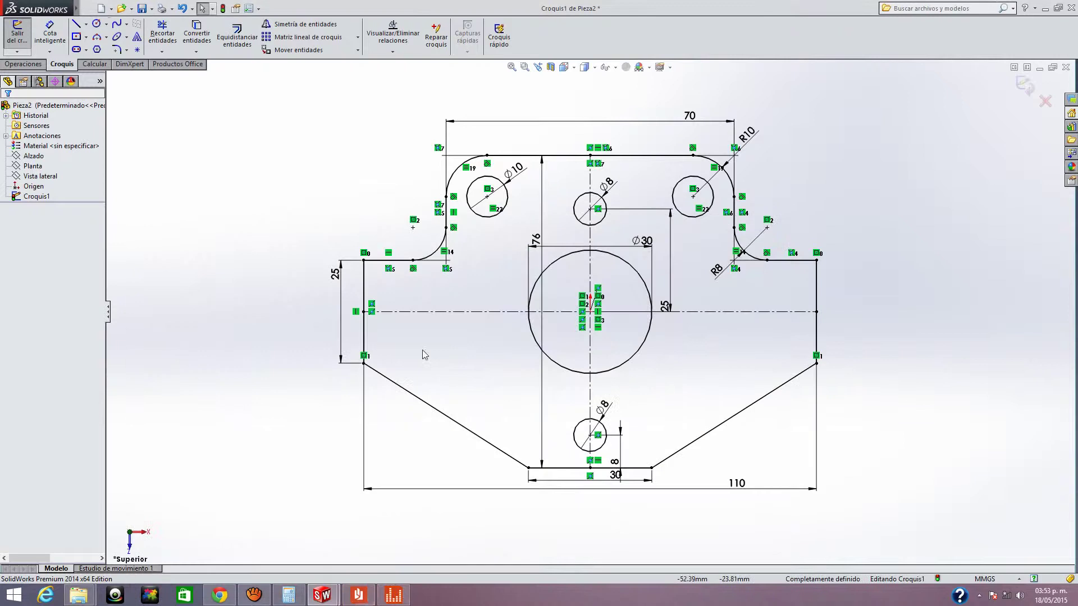
pyautogui.click(96, 25)
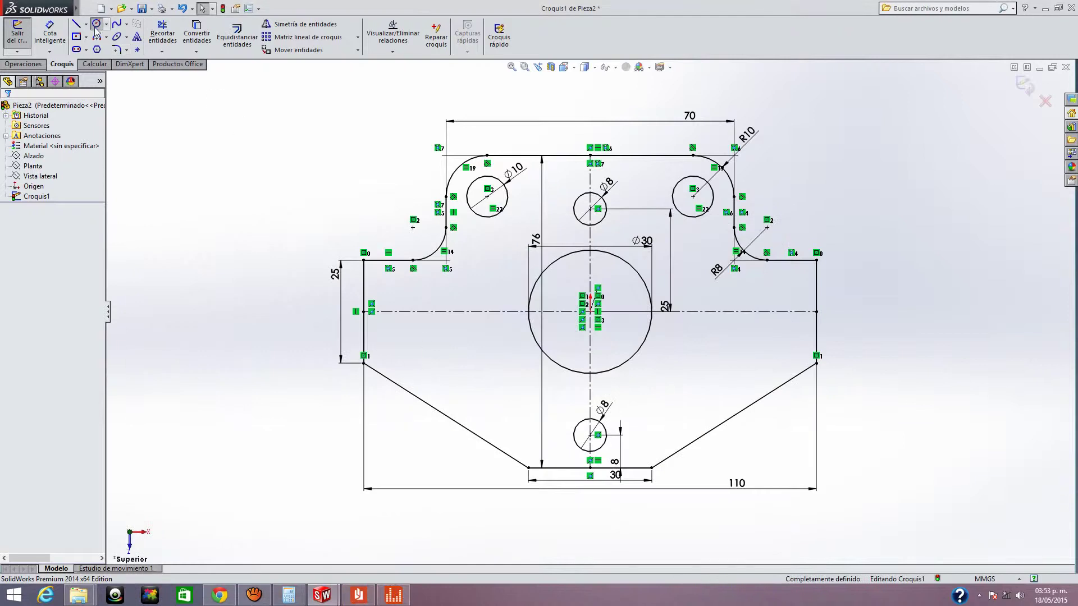
pyautogui.click(414, 311)
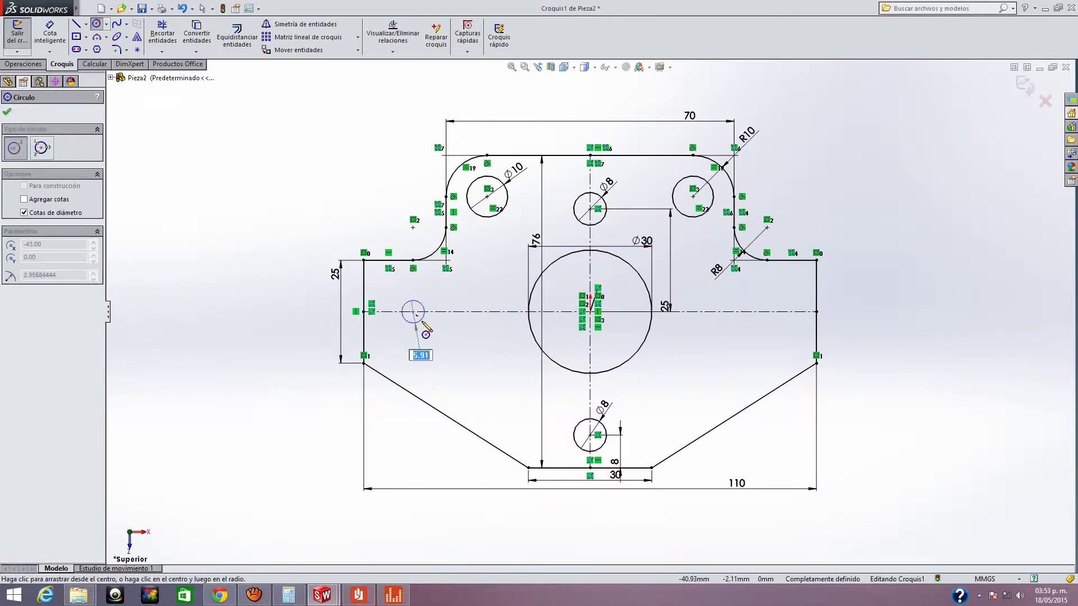
pyautogui.click(774, 312)
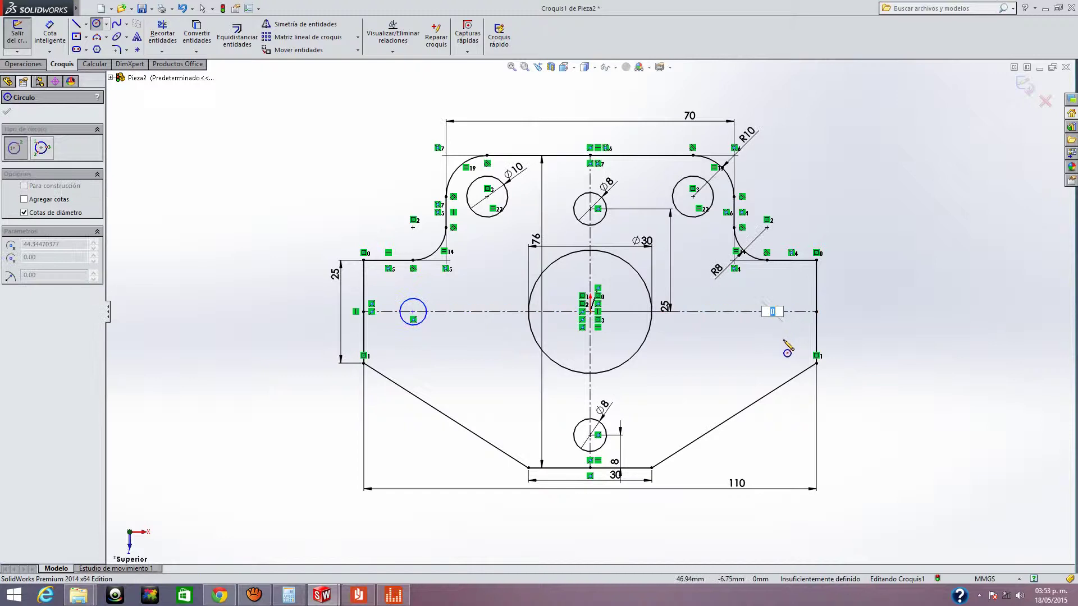
pyautogui.press('Escape')
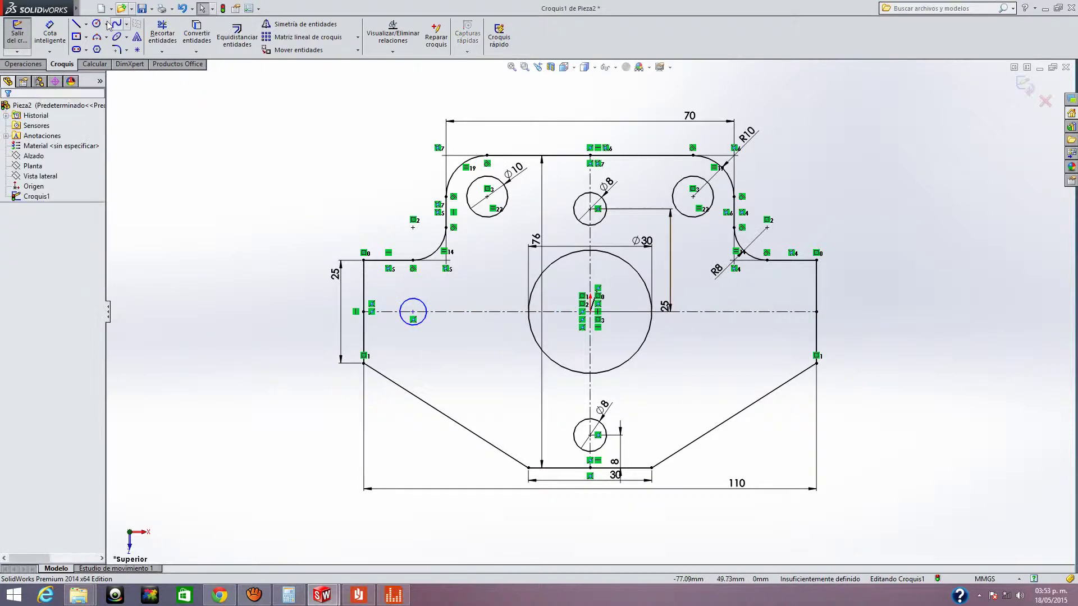
pyautogui.click(98, 25)
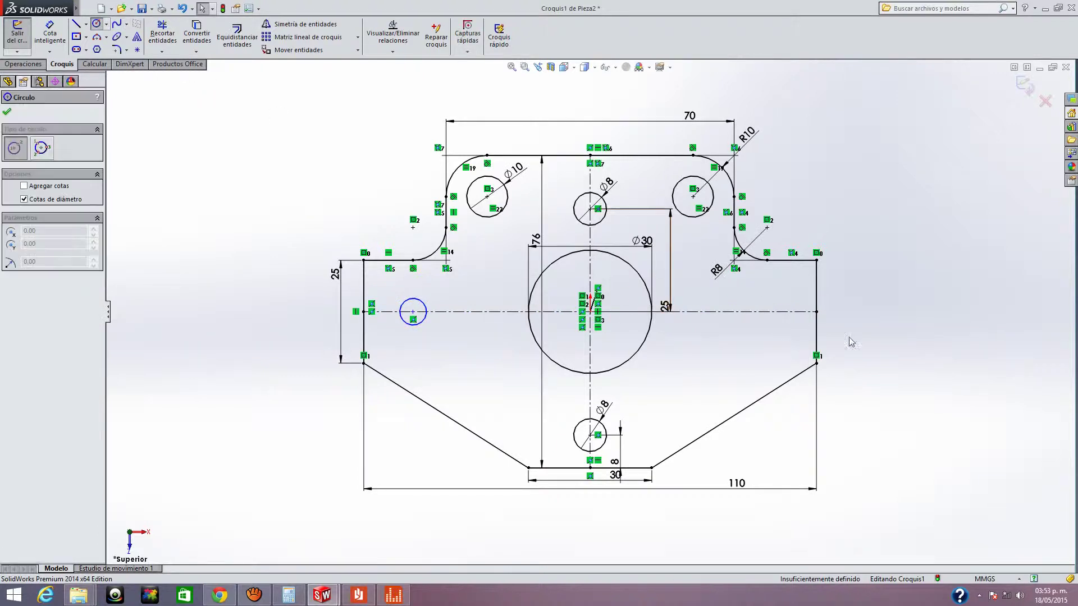
pyautogui.click(782, 312)
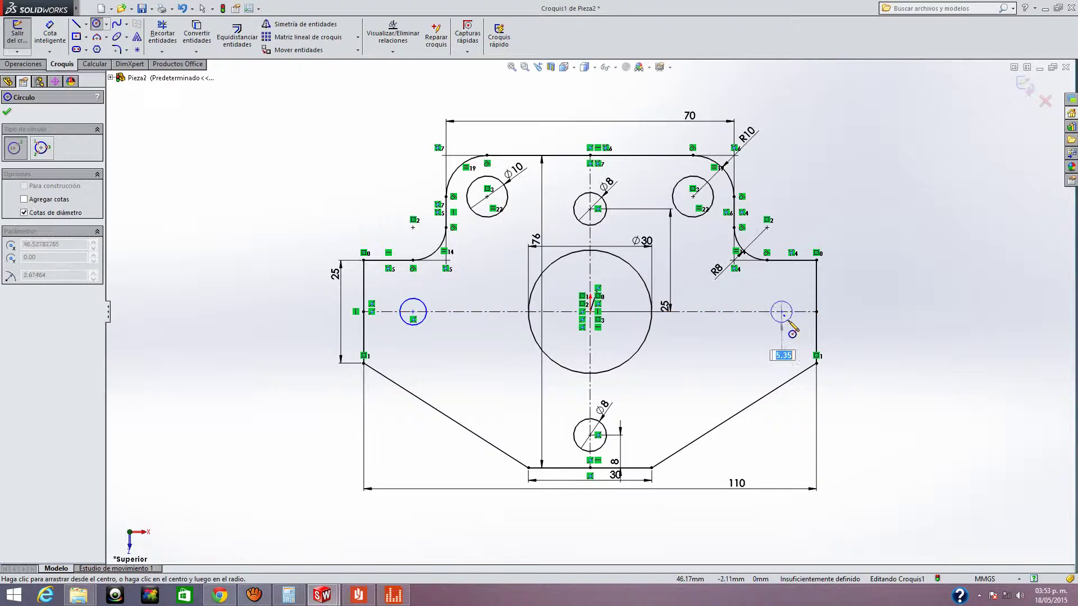
pyautogui.press('Escape')
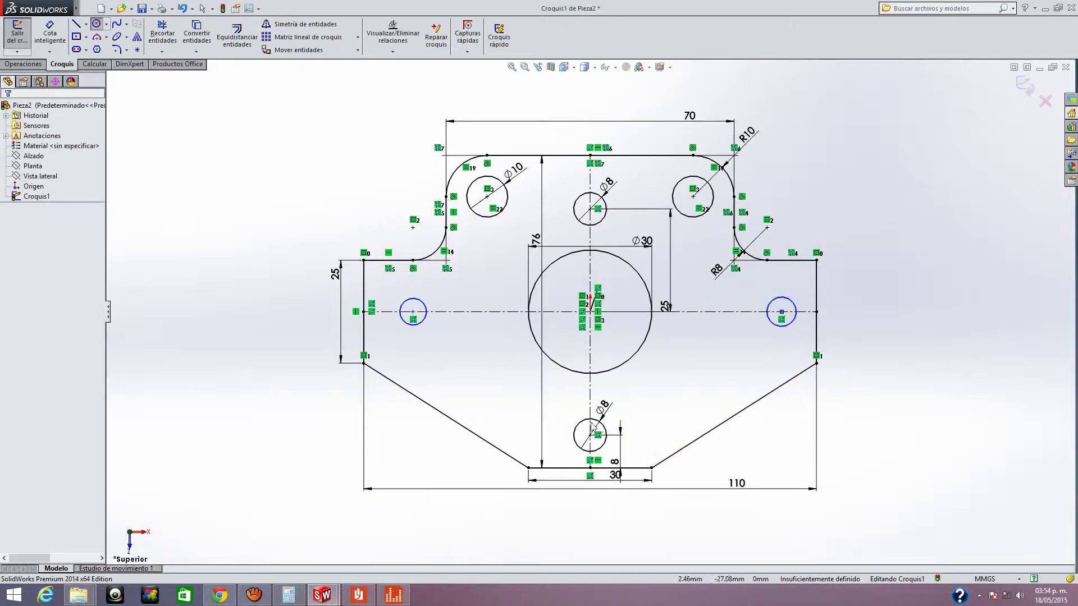
# Step: Make both side circles equal in size to the bottom Ø8 hole
pyautogui.click(612, 395)
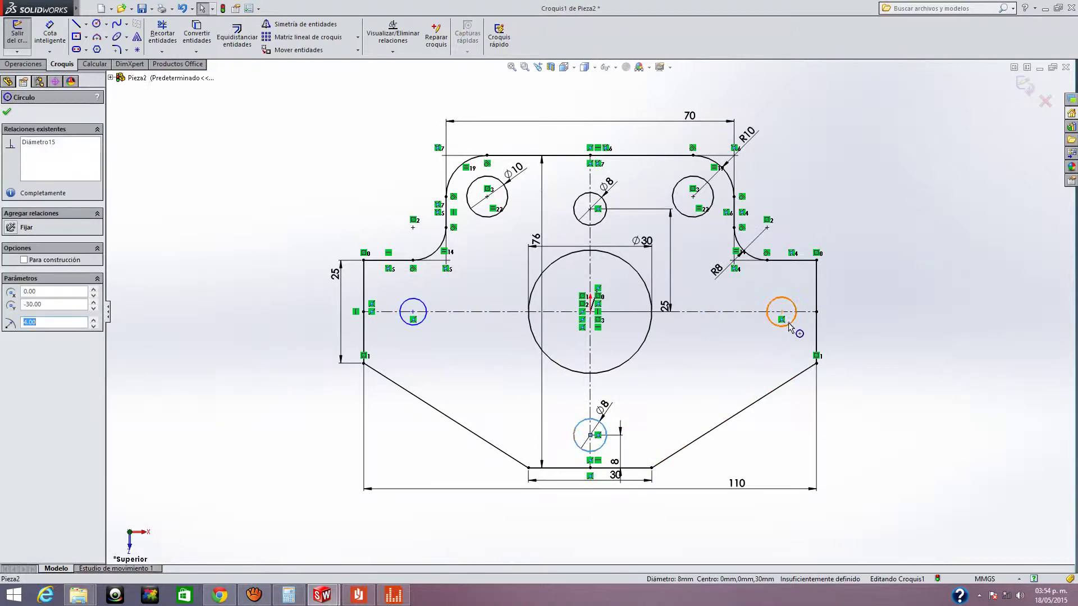
pyautogui.keyDown('ctrl'); pyautogui.click(424, 304); pyautogui.keyUp('ctrl')
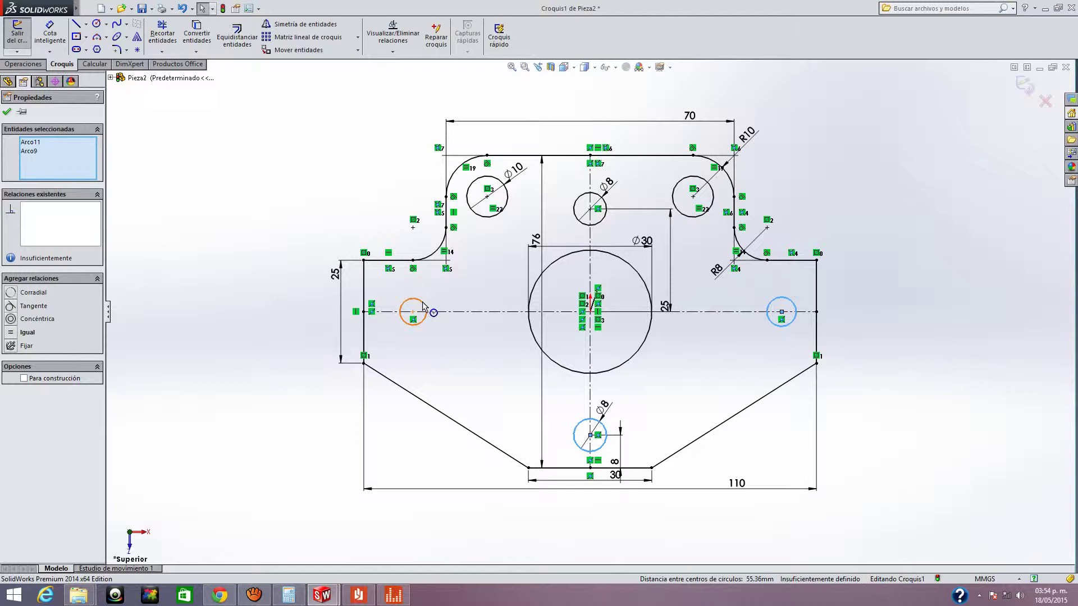
pyautogui.keyDown('ctrl'); pyautogui.click(425, 306); pyautogui.keyUp('ctrl')
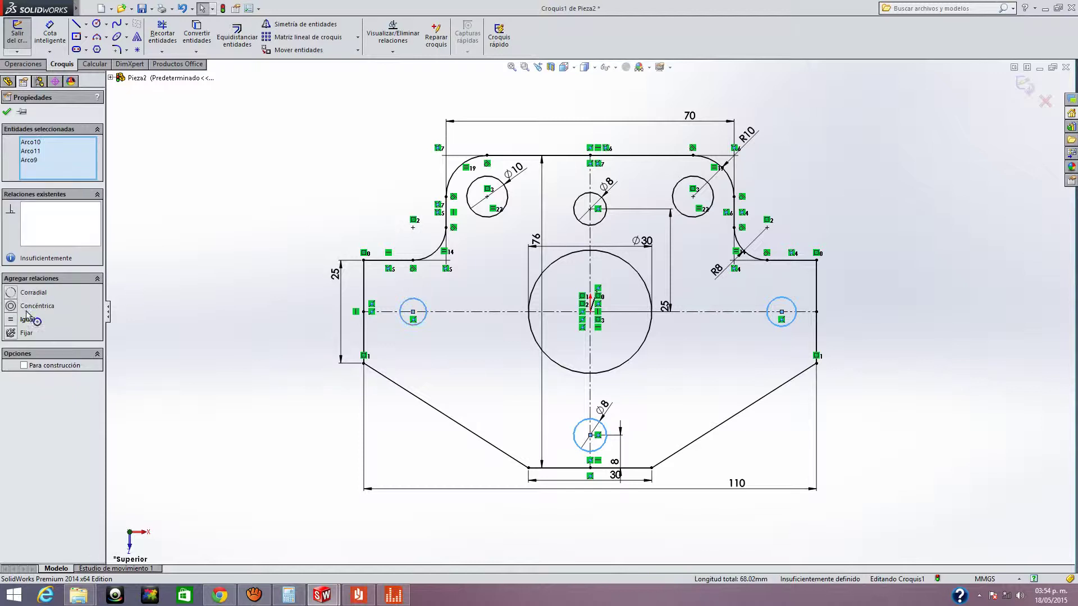
pyautogui.click(26, 319)
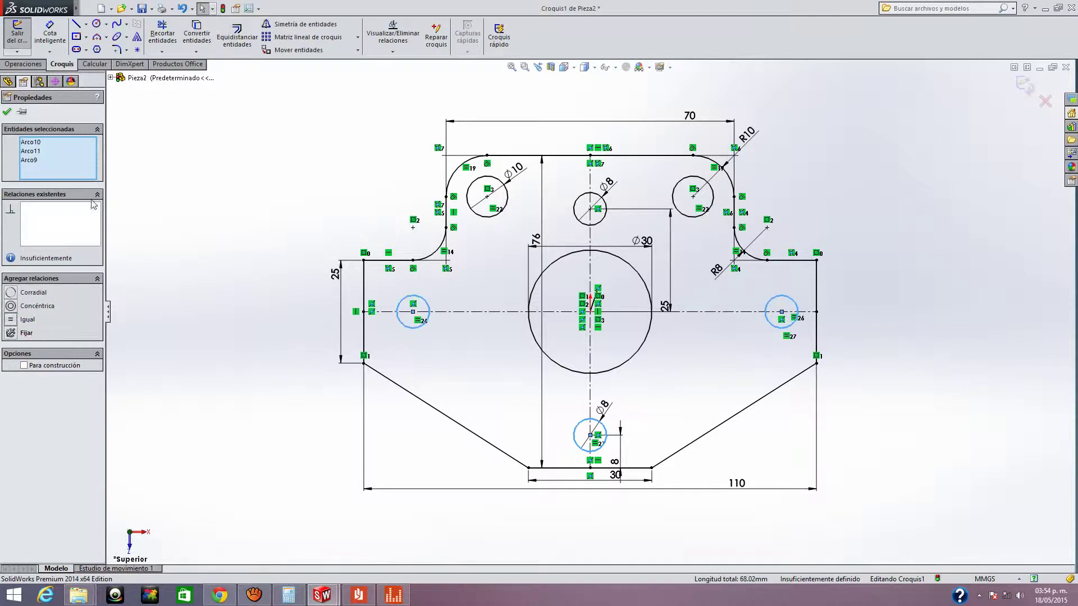
pyautogui.click(7, 111)
# Step: Add a dimension between the side hole centres below the part, reading 89.53
pyautogui.click(50, 34)
pyautogui.click(781, 312)
pyautogui.click(781, 312)
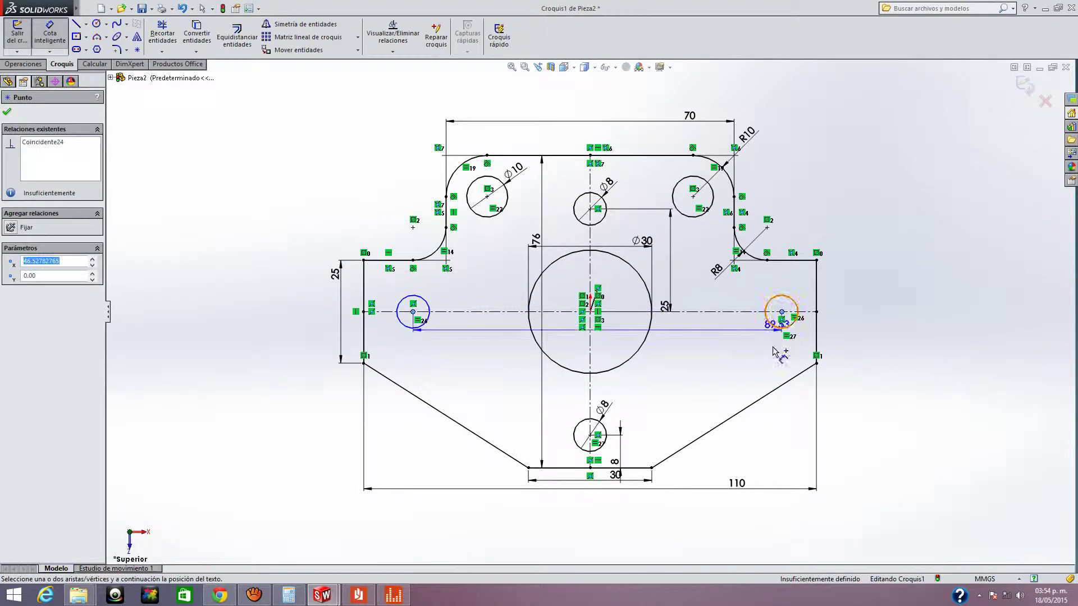
pyautogui.click(752, 522)
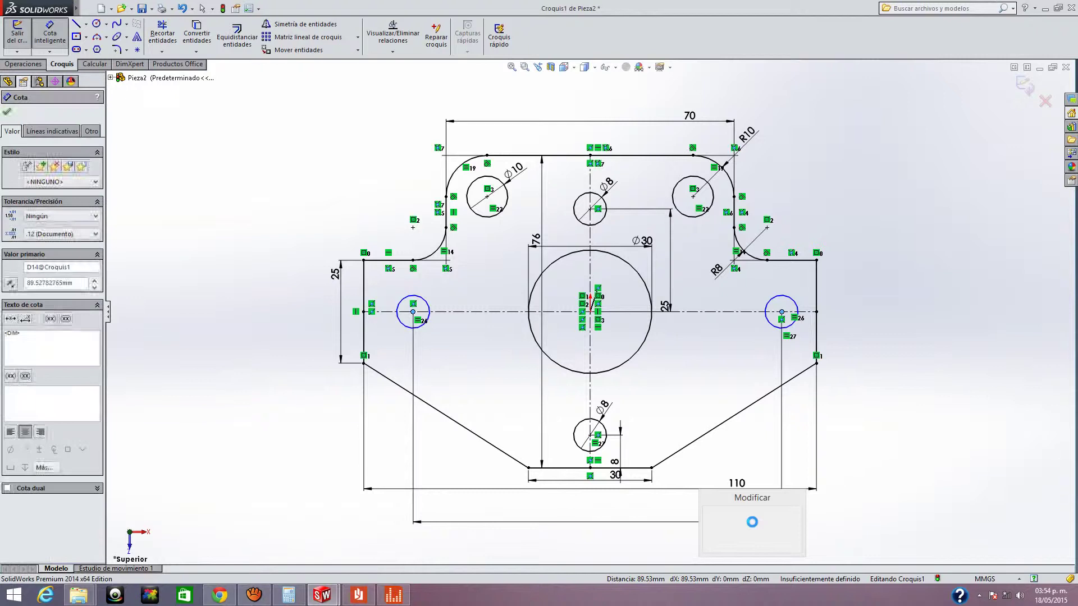
pyautogui.write('90')
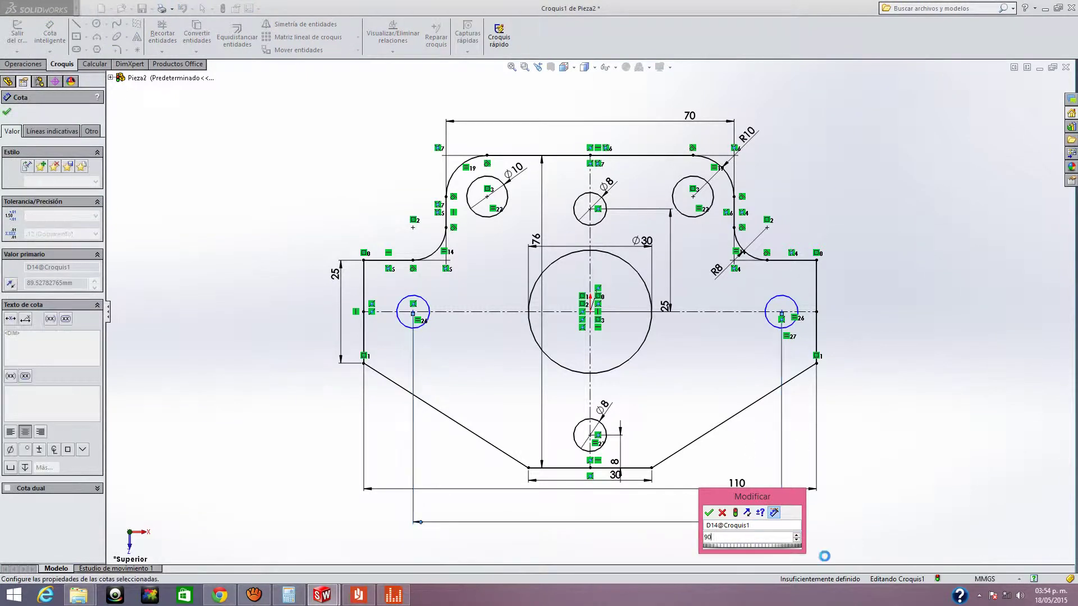
pyautogui.press('Escape')
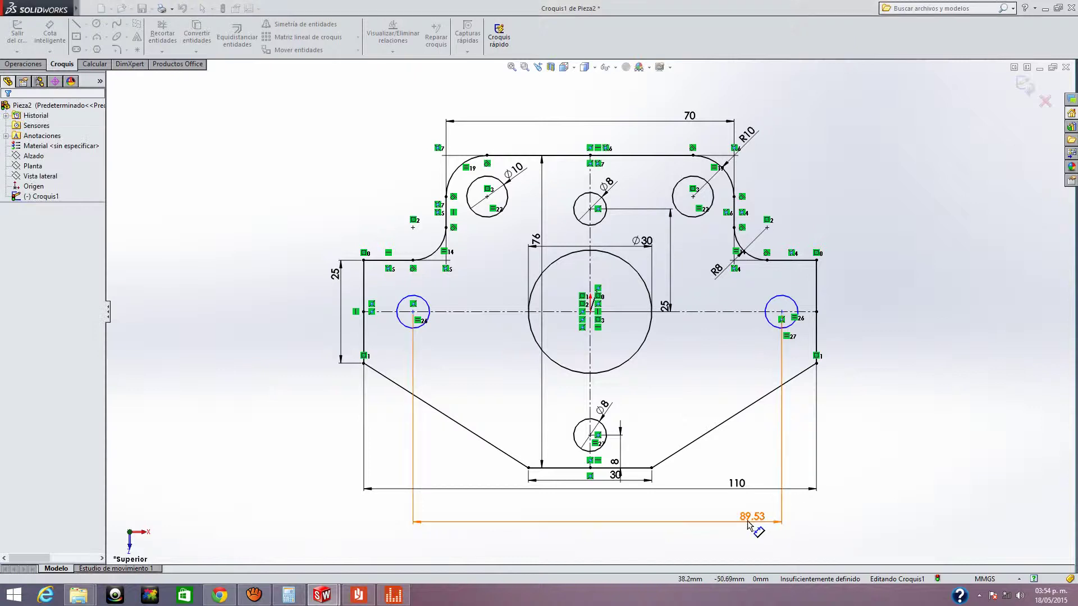
# Step: Delete the 89.53 dimension and place the right hole's centre 45 mm from the large circle's centre
pyautogui.click(748, 524)
pyautogui.rightClick(748, 524)
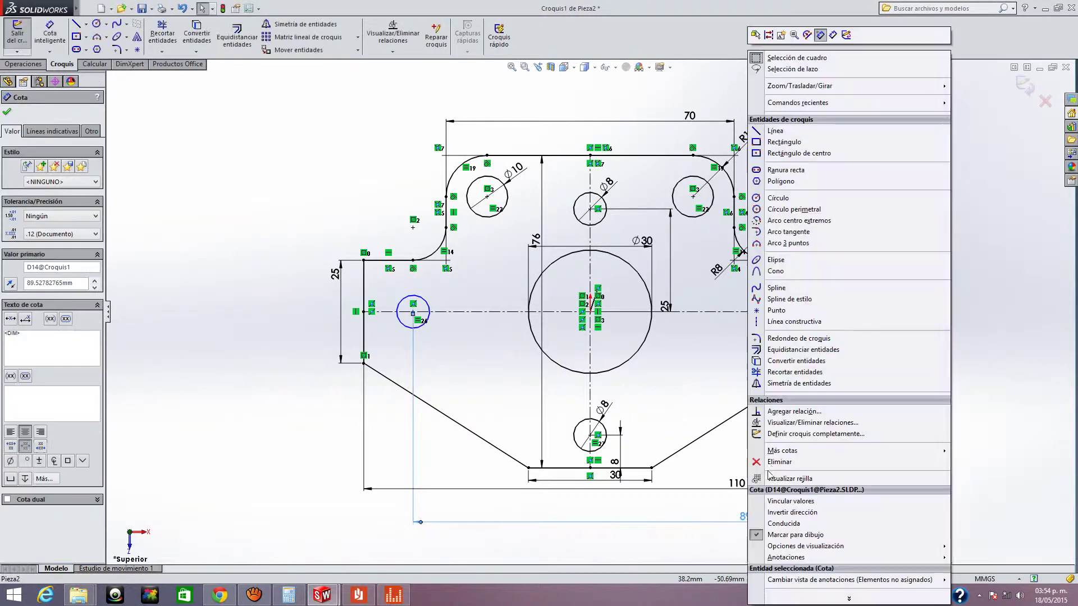
pyautogui.click(798, 473)
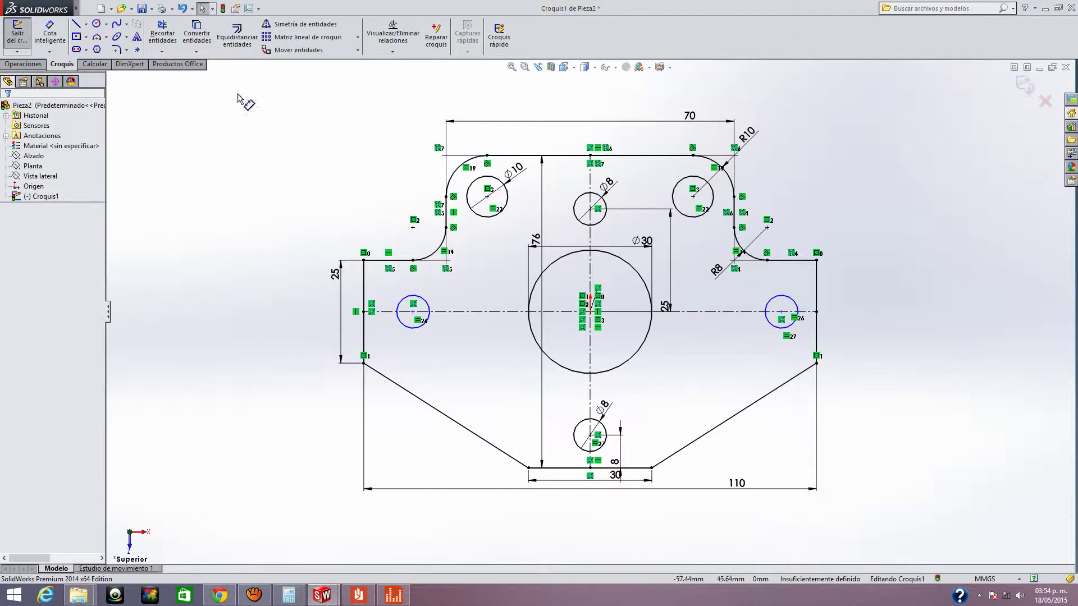
pyautogui.click(49, 32)
pyautogui.click(781, 311)
pyautogui.click(590, 312)
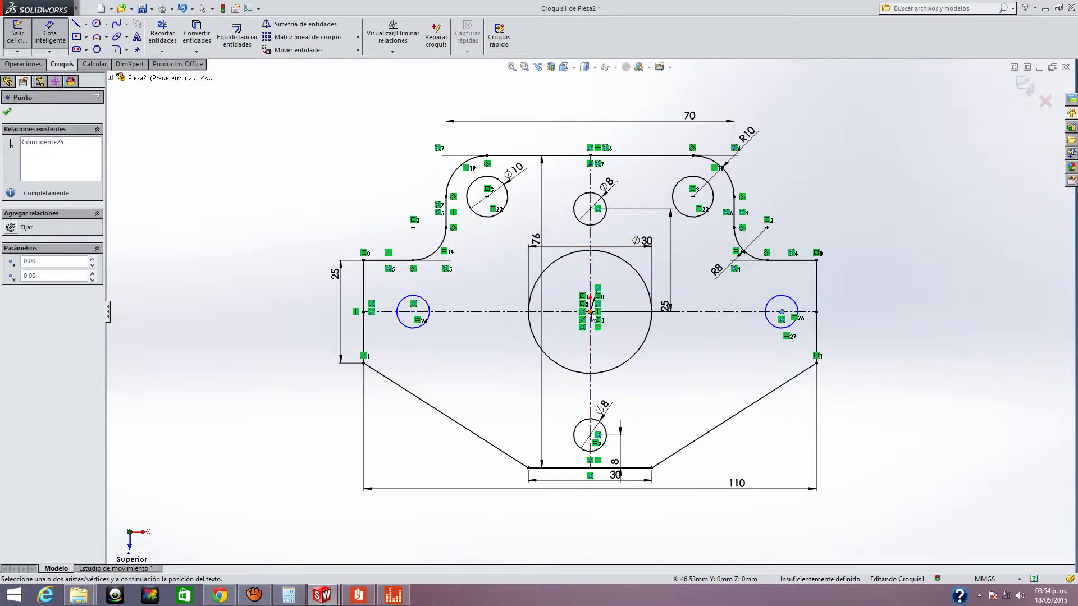
pyautogui.click(645, 517)
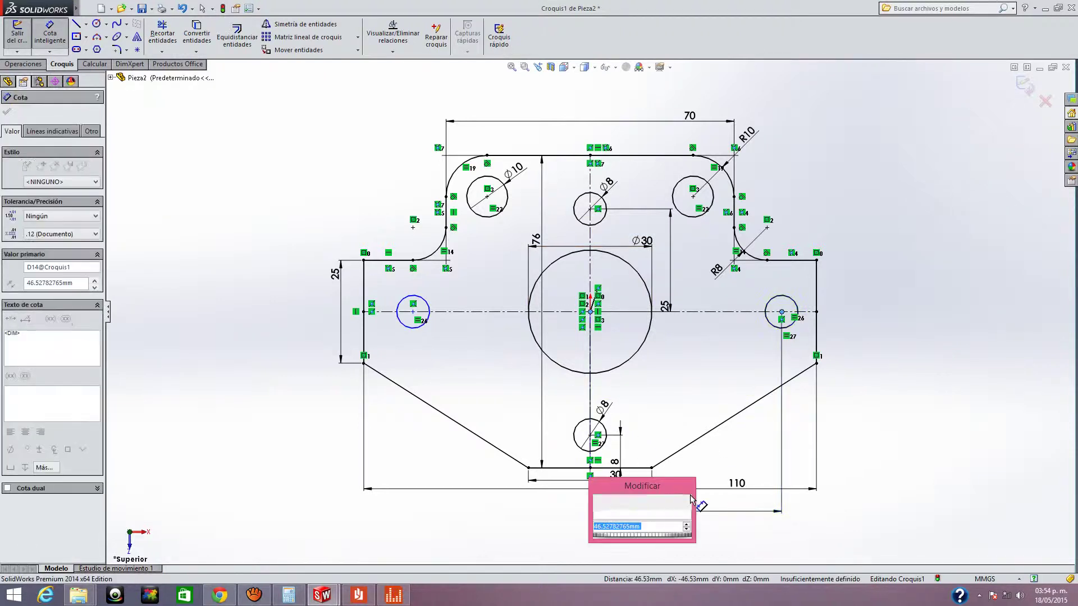
pyautogui.write('45')
pyautogui.press('Return')
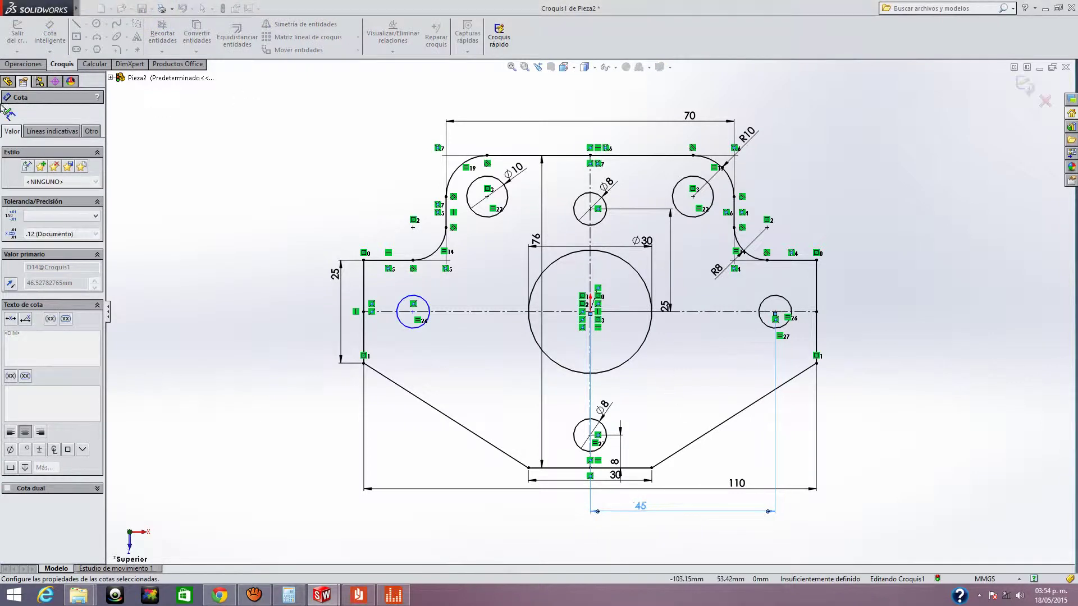
pyautogui.click(47, 38)
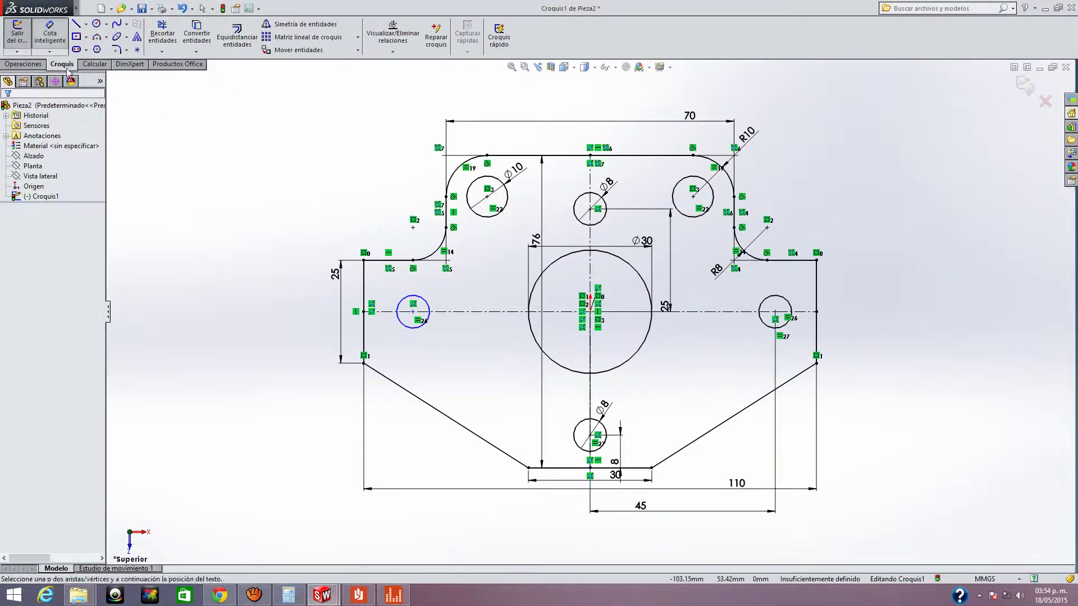
# Step: Place the left hole's centre 45 mm from the vertical centreline
pyautogui.click(413, 312)
pyautogui.click(589, 393)
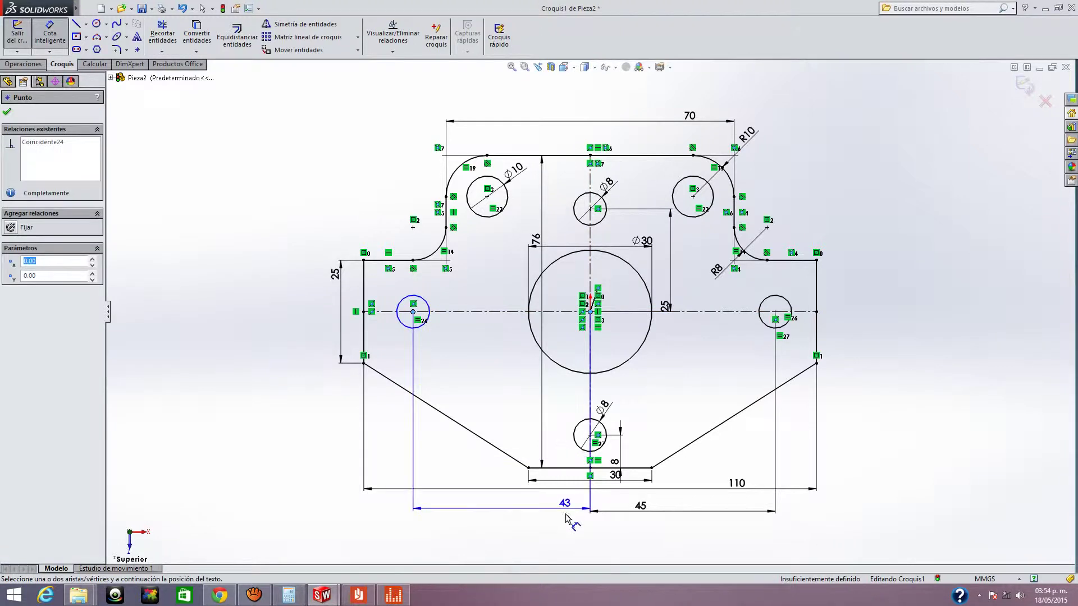
pyautogui.click(564, 509)
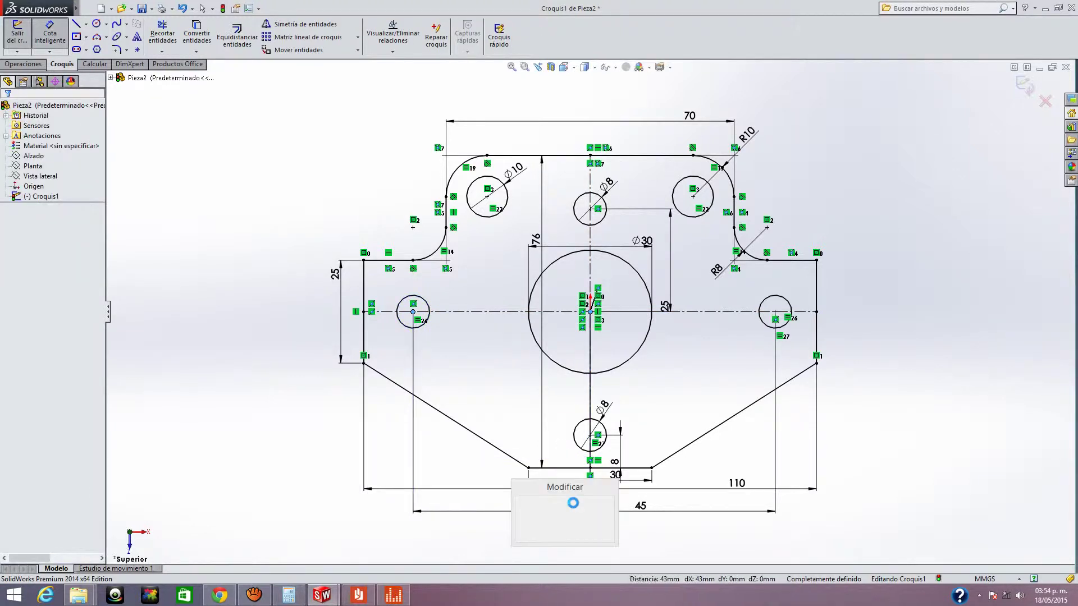
pyautogui.write('46')
pyautogui.press('BackSpace')
pyautogui.press('Return')
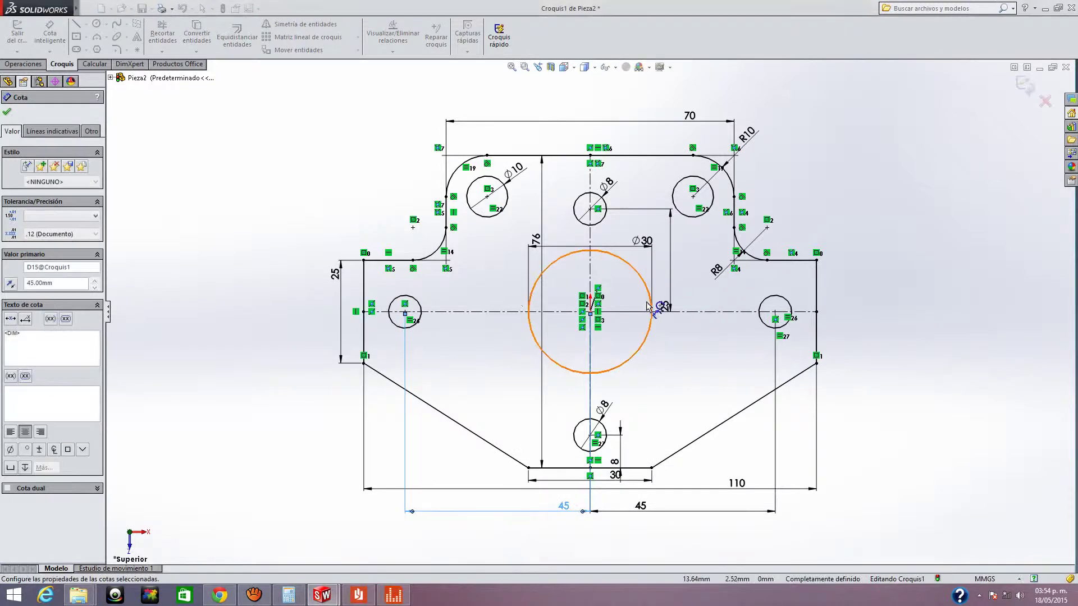
pyautogui.click(7, 112)
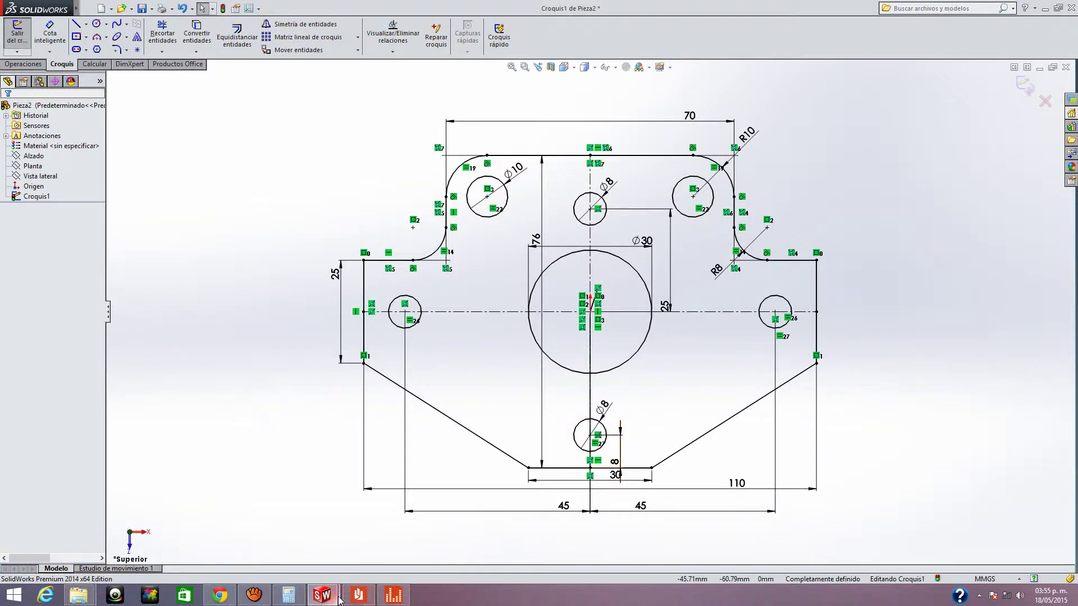
pyautogui.click(349, 597)
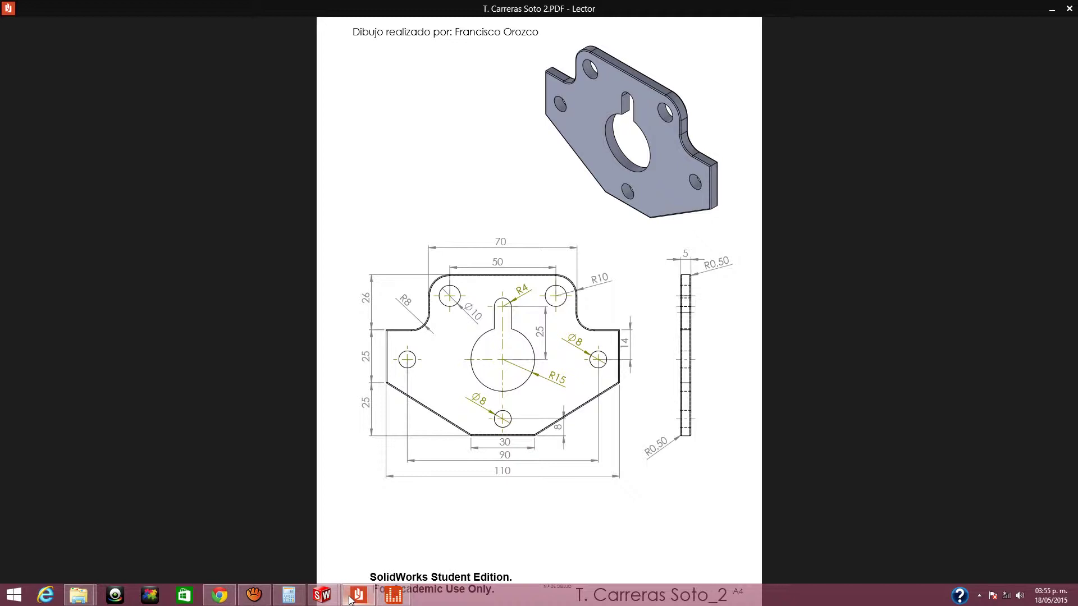
pyautogui.click(350, 597)
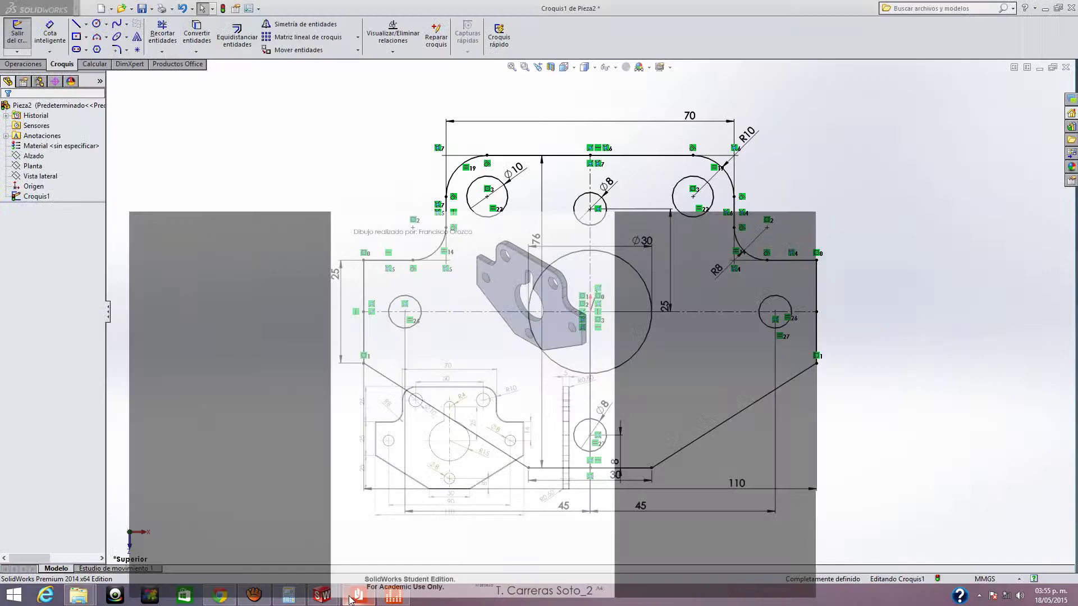
pyautogui.click(349, 598)
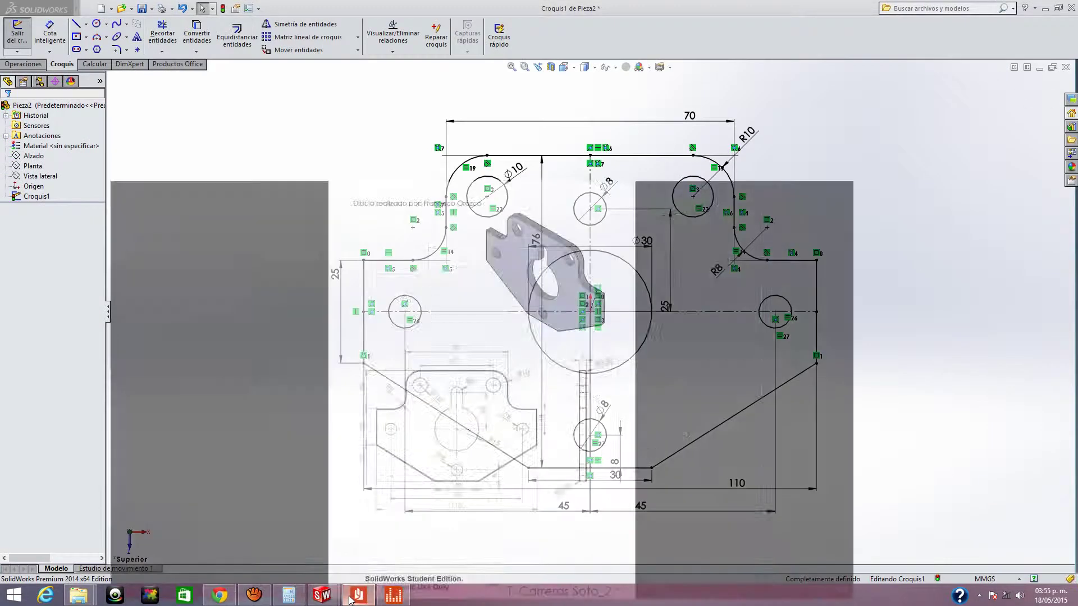
pyautogui.click(349, 598)
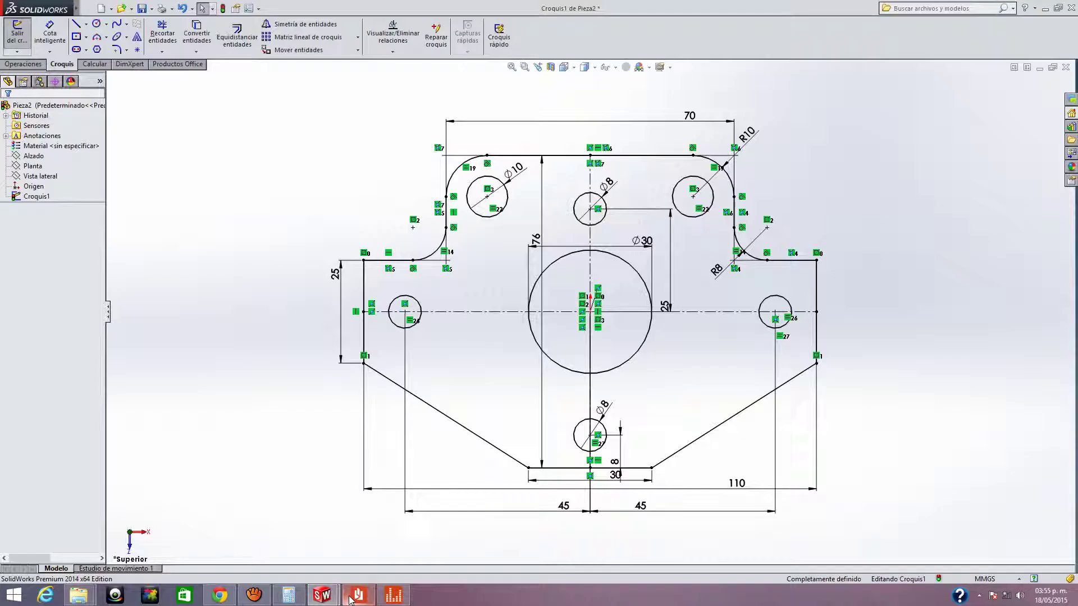
# Step: Draw left and right vertical lines from the Ø8 circle's sides down to the Ø30 circle
pyautogui.click(76, 23)
pyautogui.click(574, 211)
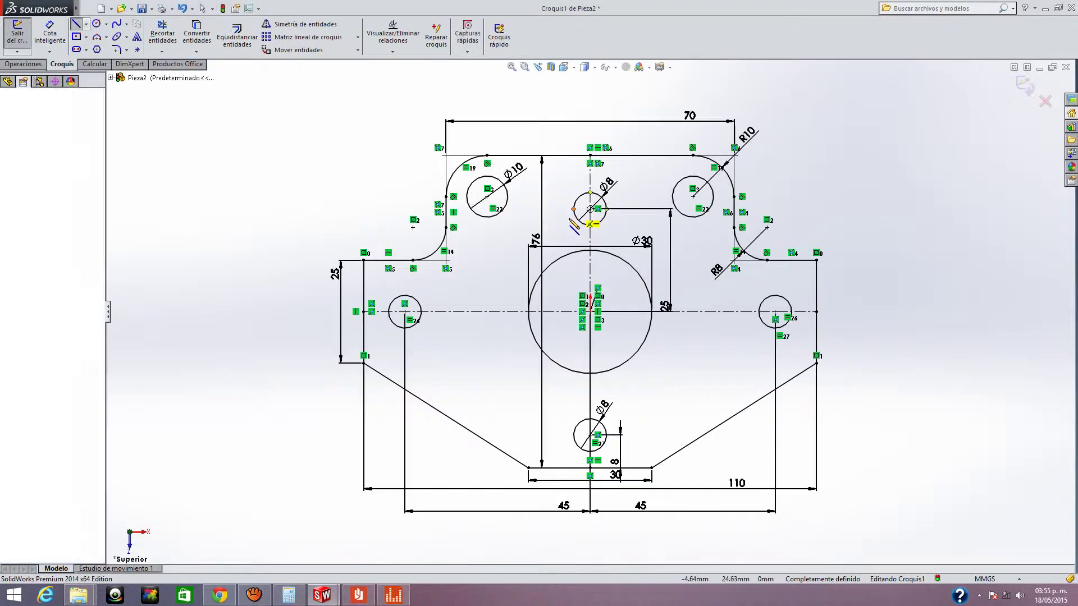
pyautogui.click(573, 251)
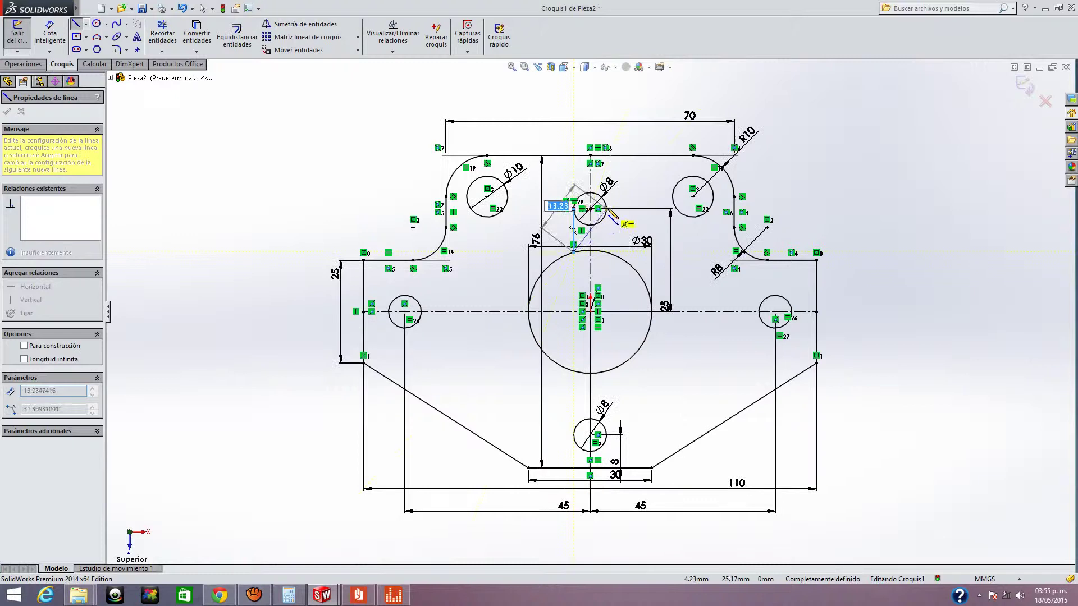
pyautogui.press('Escape')
pyautogui.press('Escape')
pyautogui.click(79, 25)
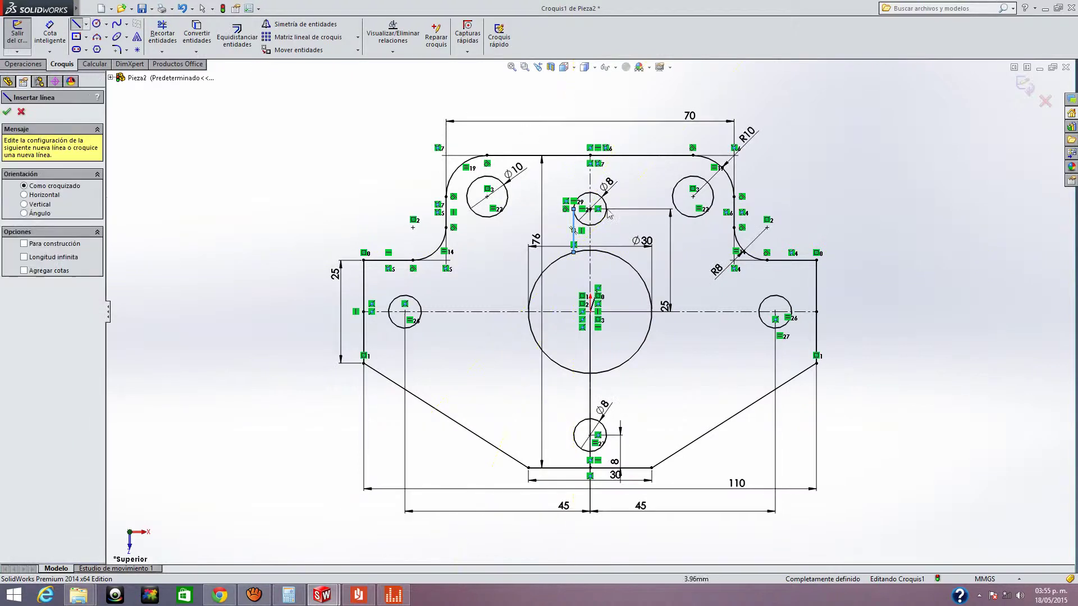
pyautogui.click(607, 209)
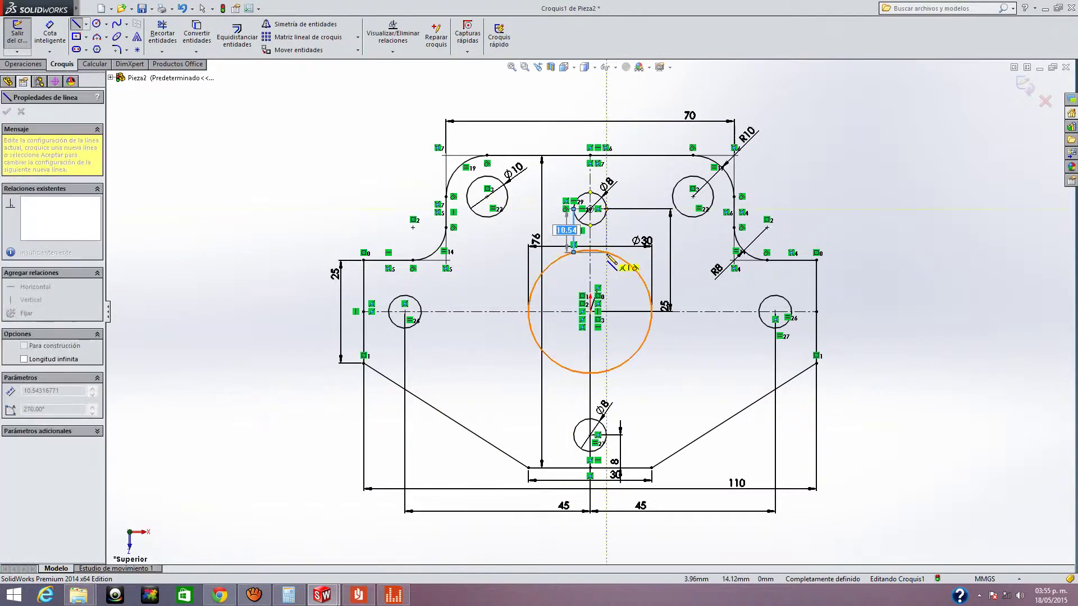
pyautogui.click(606, 252)
pyautogui.press('Escape')
# Step: Power-trim the overlapping arcs where the slot meets the Ø8 and Ø30 circles
pyautogui.click(168, 39)
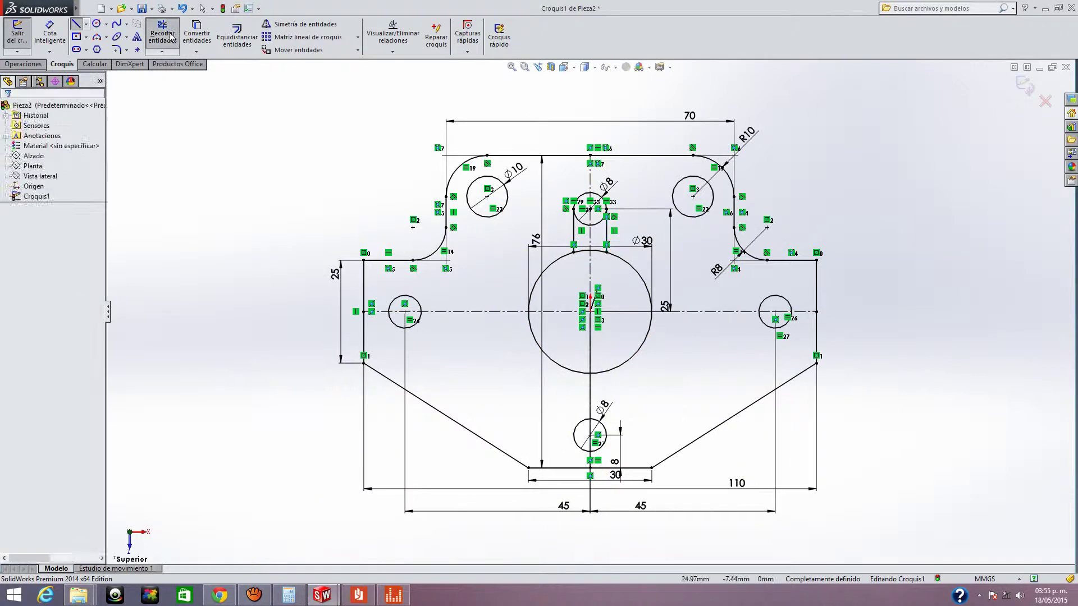
pyautogui.moveTo(573, 178); pyautogui.dragTo(594, 181)
pyautogui.moveTo(599, 244)
pyautogui.mouseDown()
pyautogui.moveTo(584, 238)
pyautogui.moveTo(591, 273)
pyautogui.mouseUp()
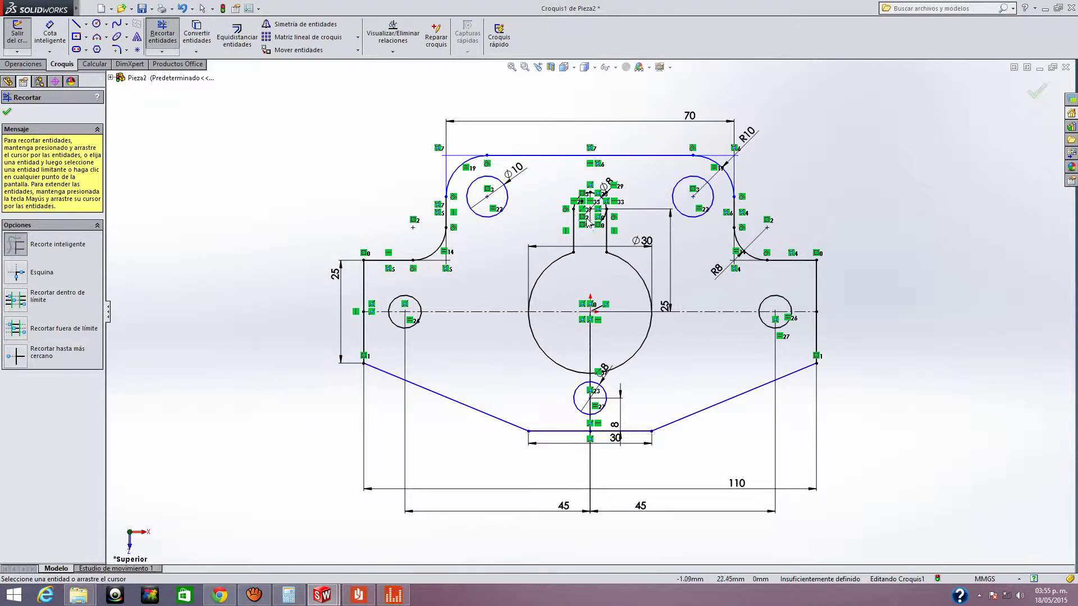
pyautogui.scroll(-1, 584, 209)
pyautogui.scroll(-2, 595, 224)
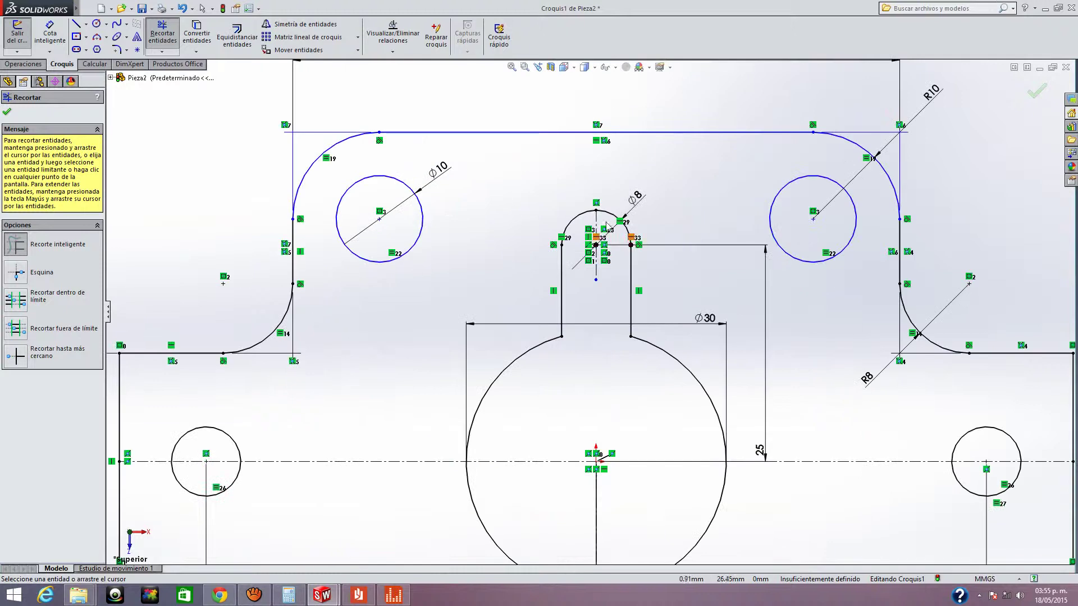
pyautogui.click(596, 264)
pyautogui.scroll(2, 589, 311)
pyautogui.scroll(1, 621, 346)
# Step: Trim the horizontal centreline pieces inside the Ø30 circle, side holes and edges
pyautogui.moveTo(617, 372); pyautogui.dragTo(617, 398)
pyautogui.moveTo(562, 368); pyautogui.dragTo(558, 402)
pyautogui.moveTo(494, 369); pyautogui.dragTo(375, 407)
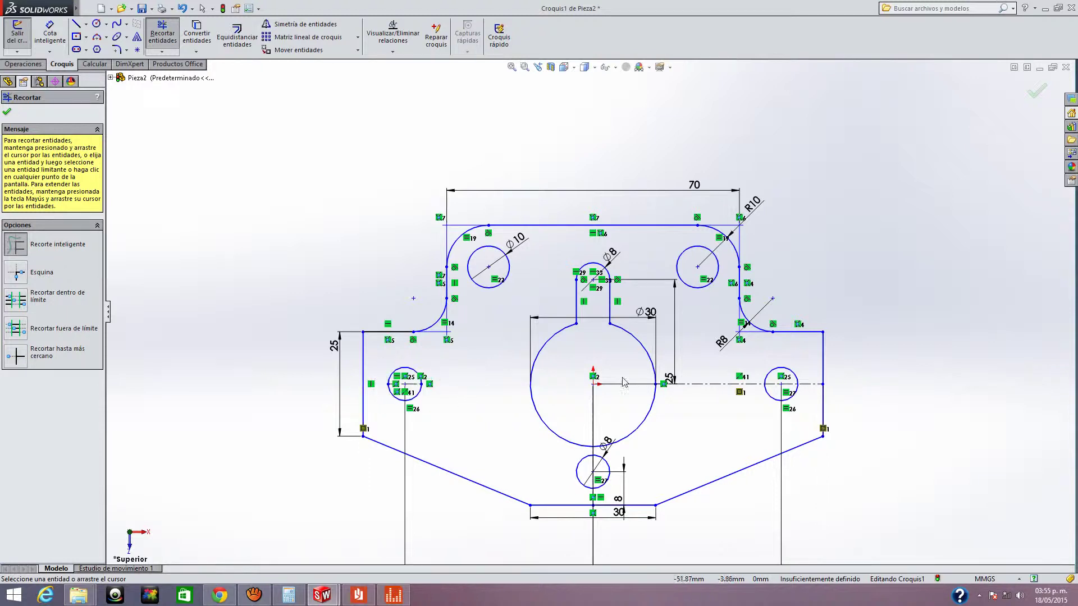
pyautogui.moveTo(714, 391); pyautogui.dragTo(704, 407)
pyautogui.moveTo(806, 399); pyautogui.dragTo(780, 392)
pyautogui.scroll(-1, 780, 386)
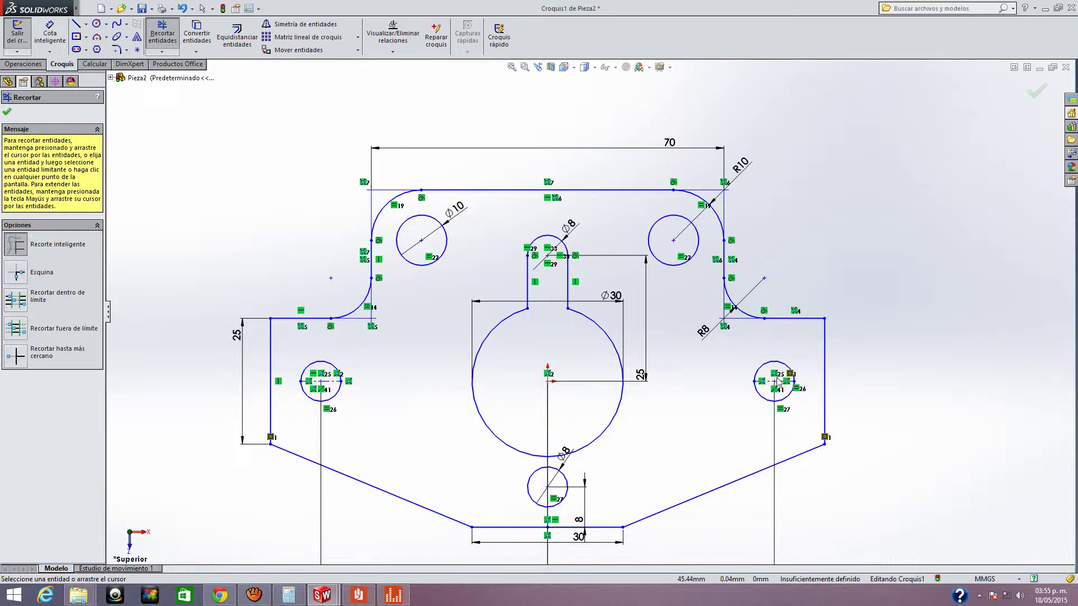
pyautogui.moveTo(329, 390); pyautogui.dragTo(382, 392)
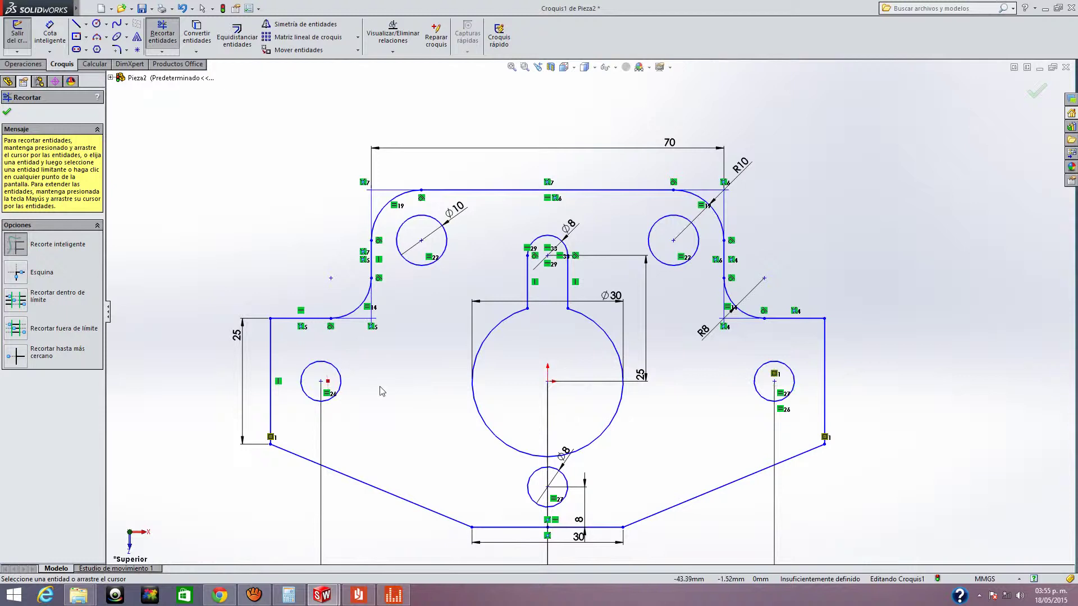
pyautogui.scroll(2, 580, 473)
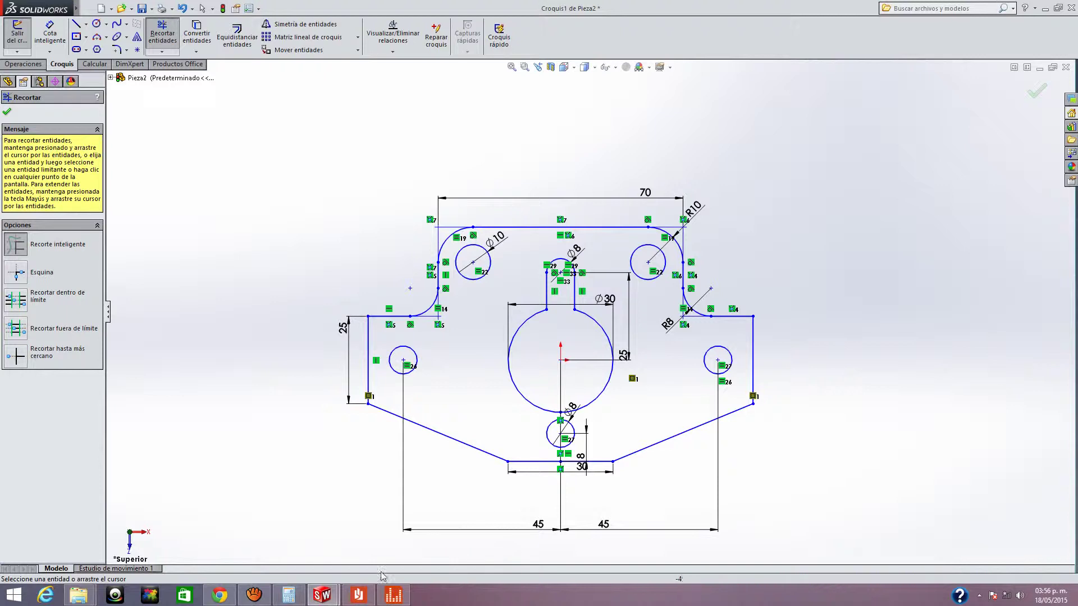
pyautogui.click(364, 595)
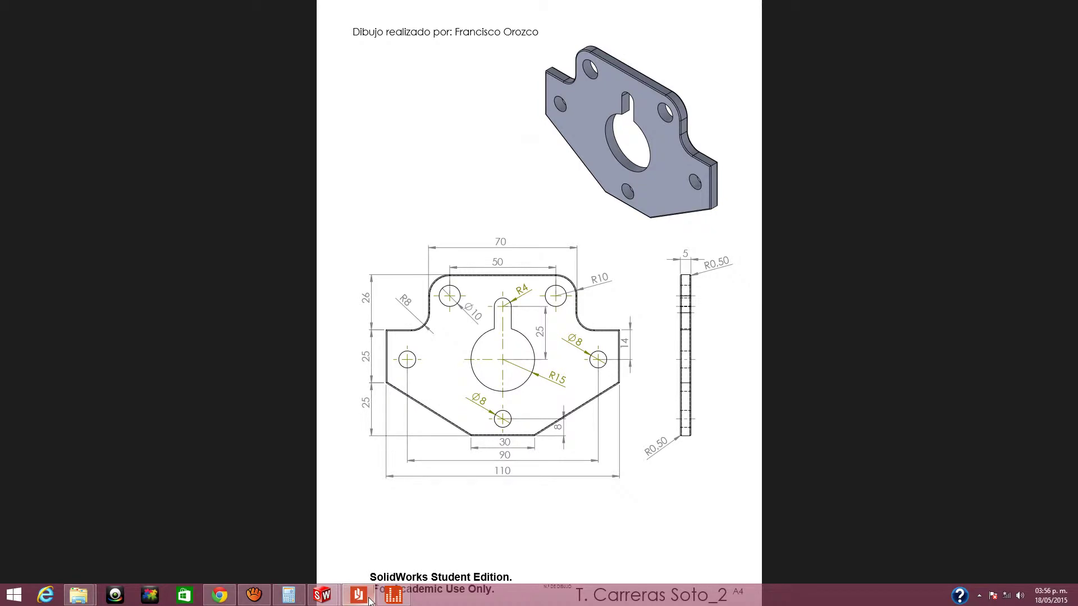
pyautogui.click(369, 600)
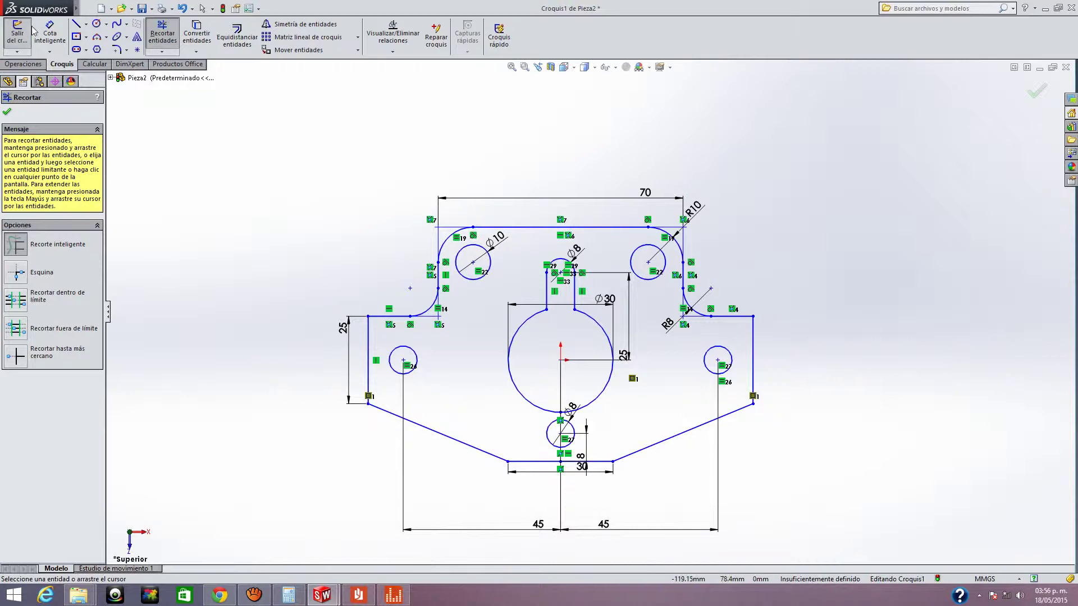
# Step: Extrude the keyhole plate sketch as a 5 mm-deep base boss and clear the selection
pyautogui.click(27, 66)
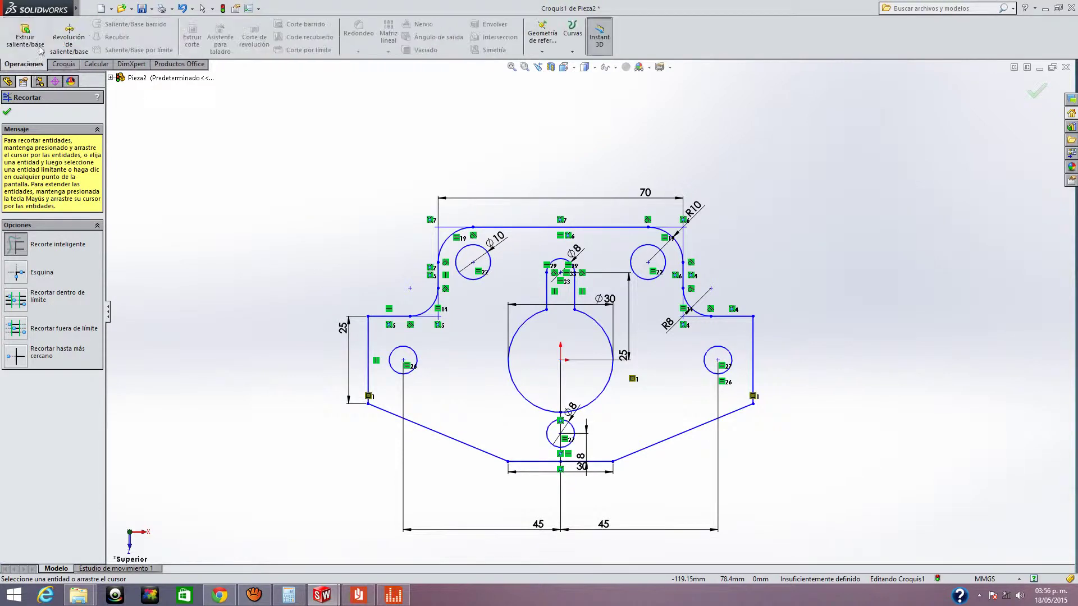
pyautogui.press('Escape')
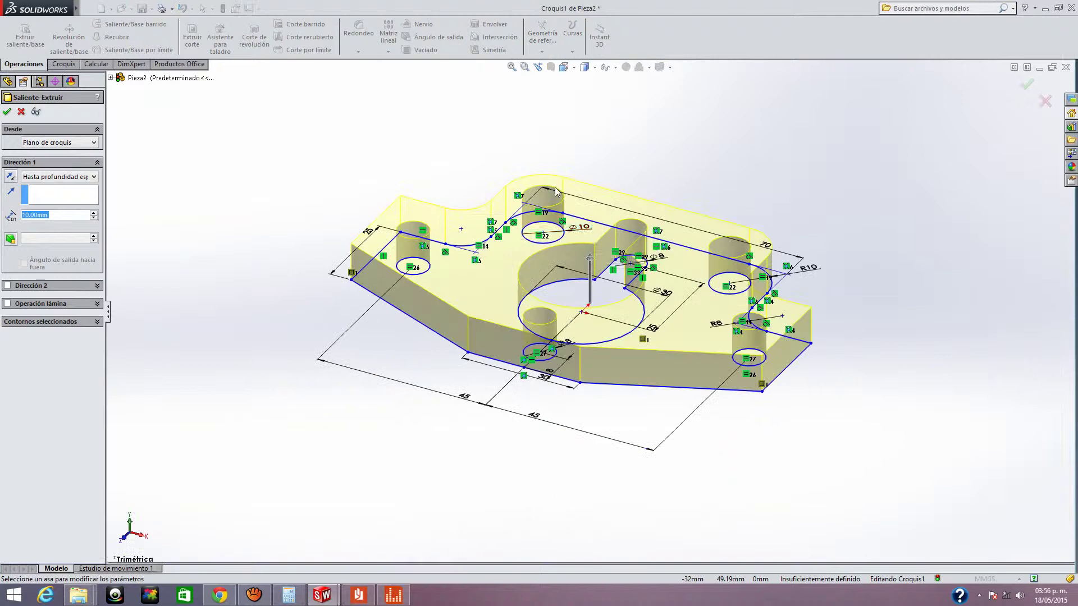
pyautogui.write('5')
pyautogui.press('Return')
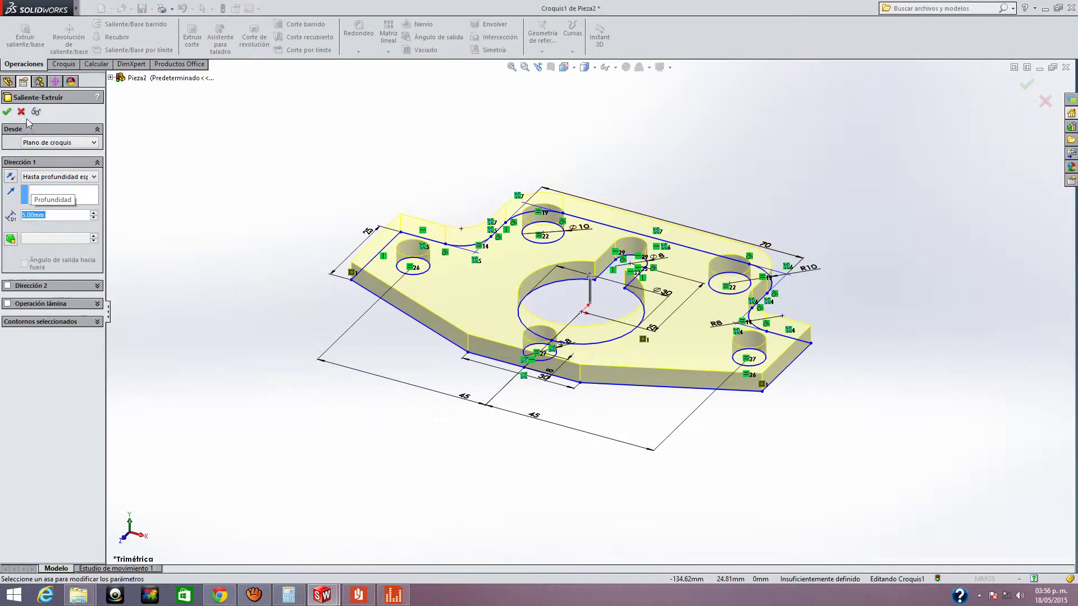
pyautogui.click(7, 112)
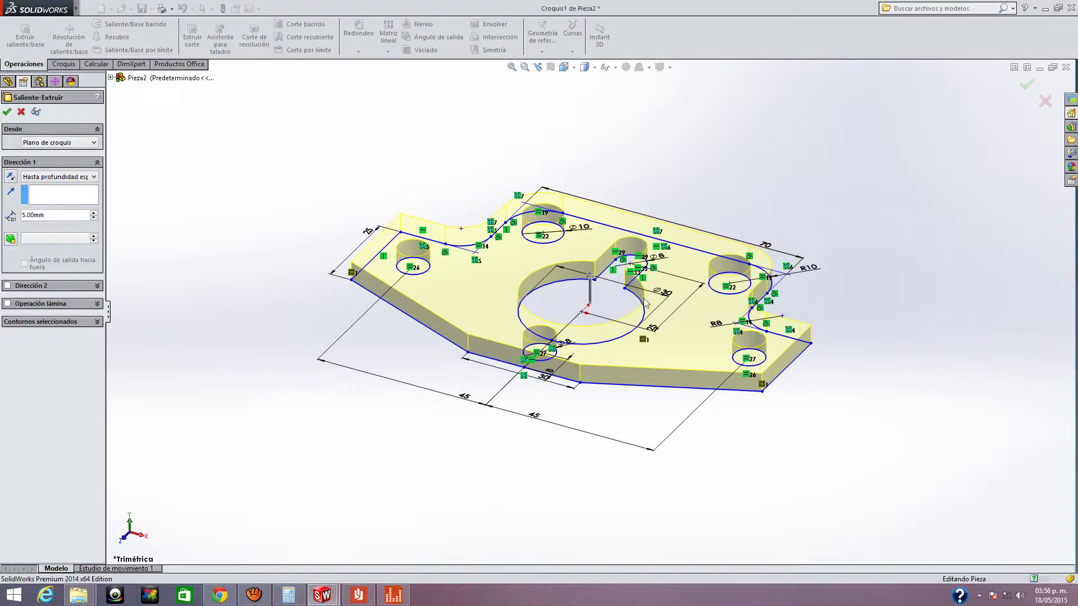
pyautogui.click(723, 433)
# Step: Start a 0.5 mm fillet on the plate's curved, left, front and right top edges
pyautogui.click(362, 40)
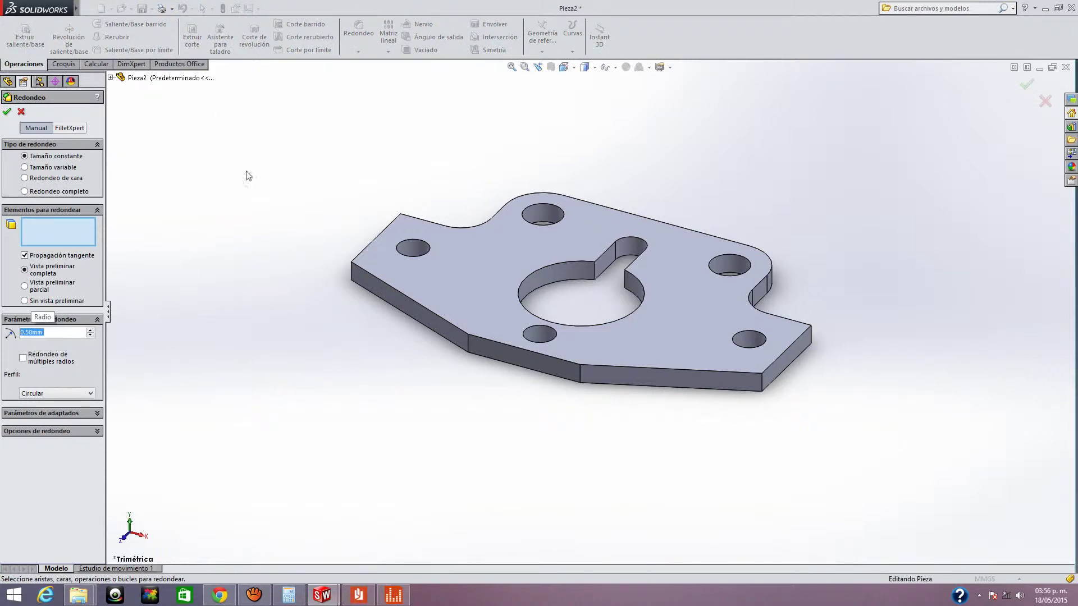
pyautogui.click(484, 223)
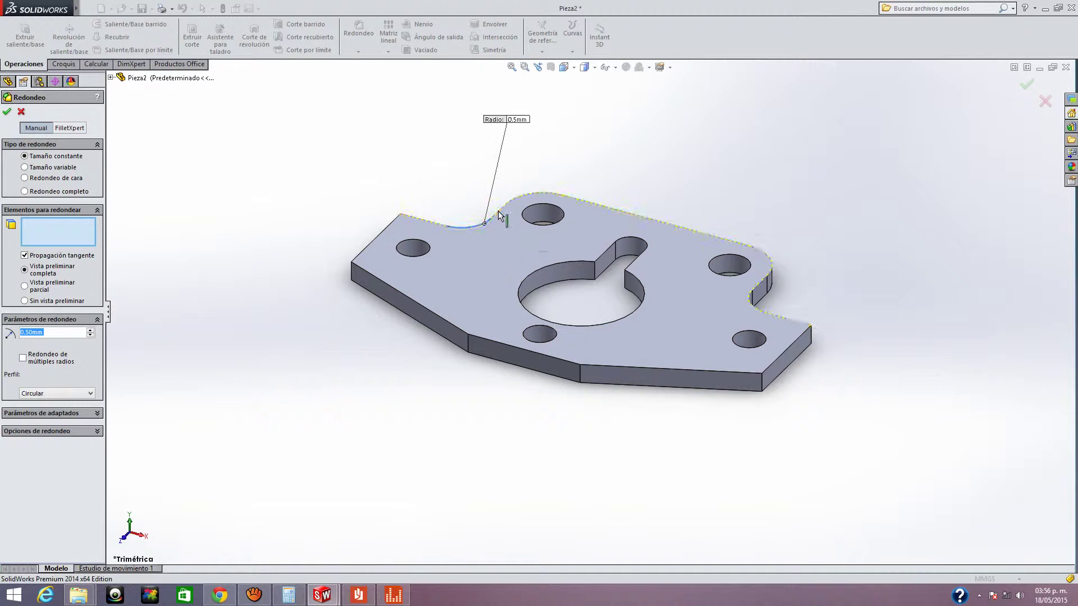
pyautogui.click(376, 238)
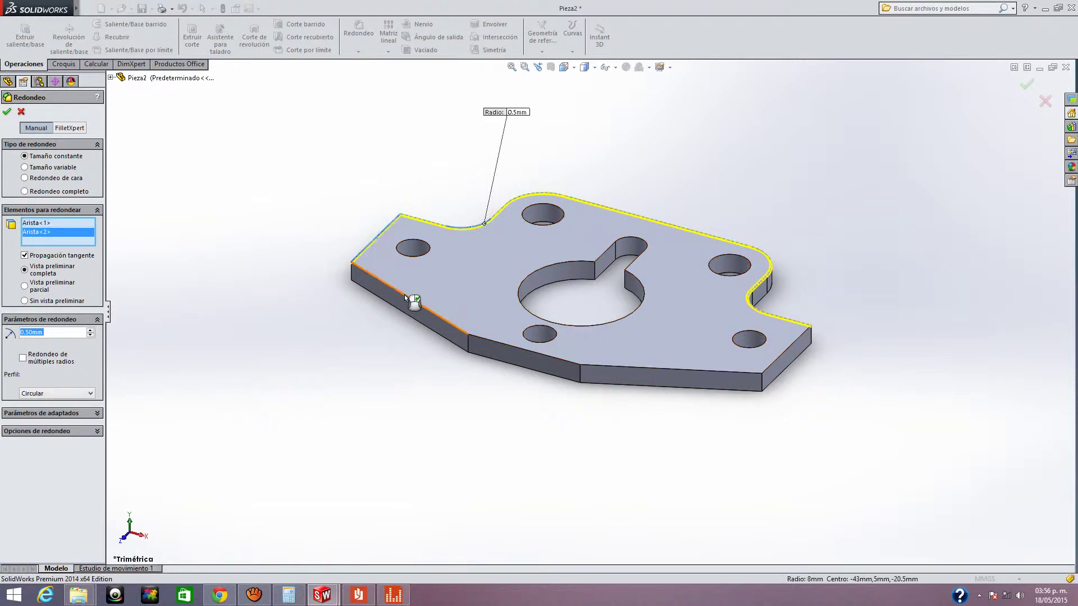
pyautogui.click(618, 366)
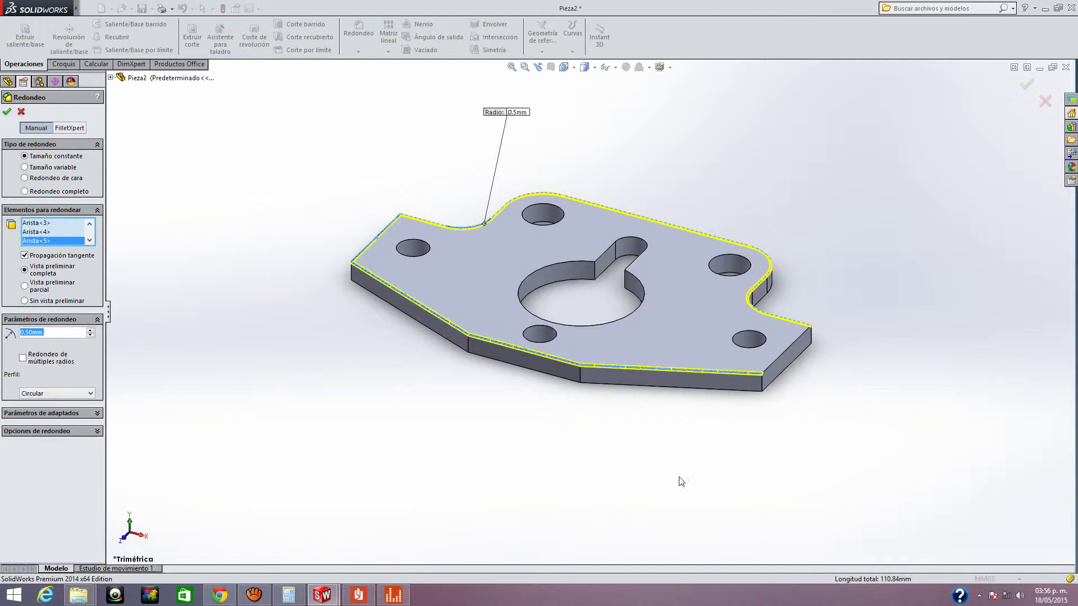
pyautogui.click(774, 360)
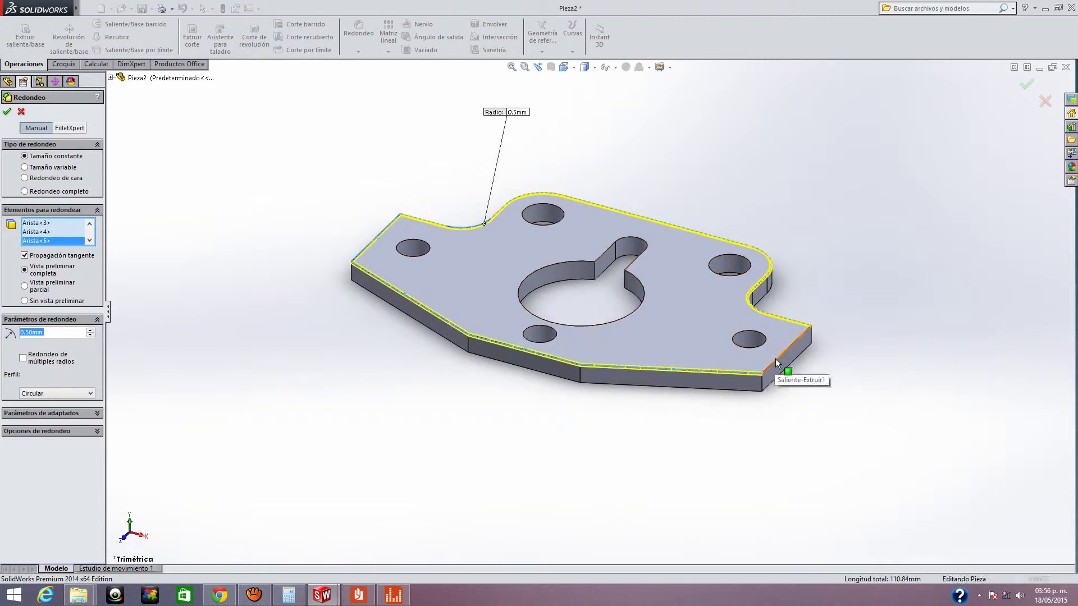
# Step: Add the underside edges, left side edge and curved notch edge to the fillet
pyautogui.moveTo(761, 440); pyautogui.dragTo(719, 202, button='middle')
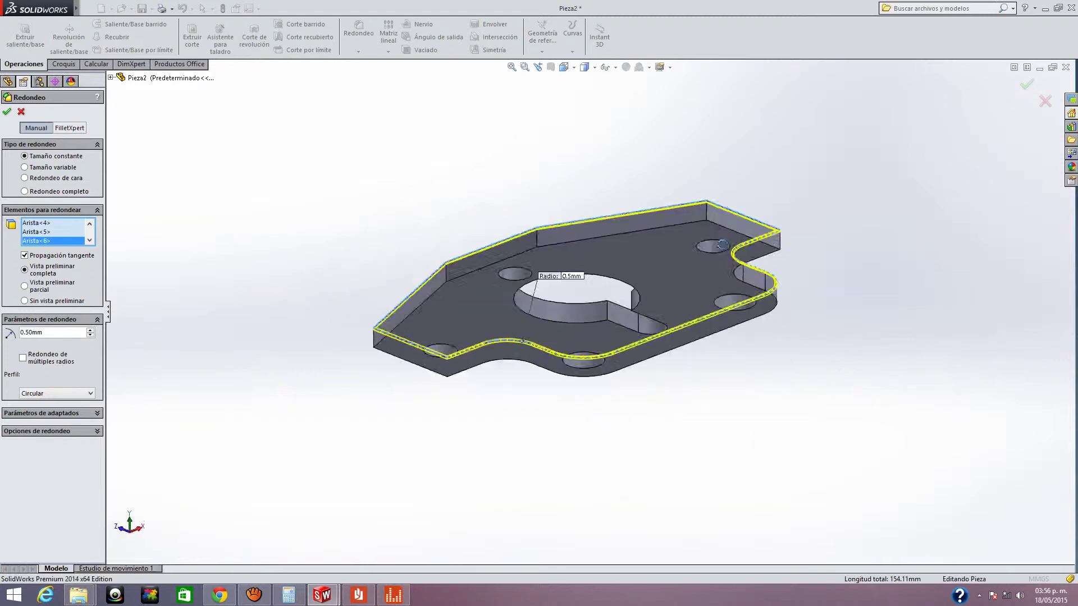
pyautogui.click(719, 202)
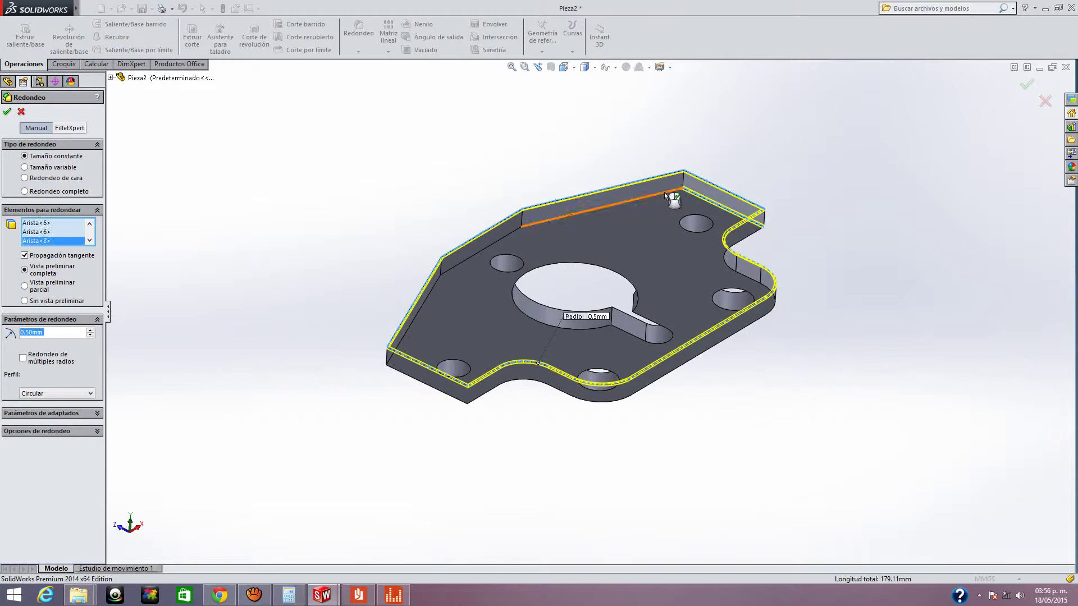
pyautogui.click(465, 236)
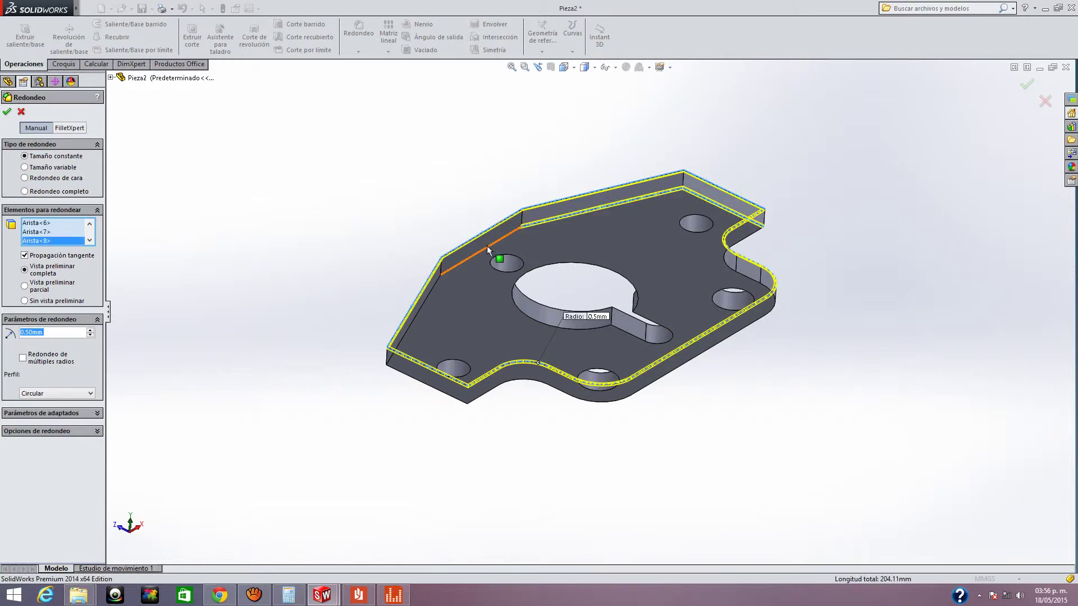
pyautogui.click(435, 284)
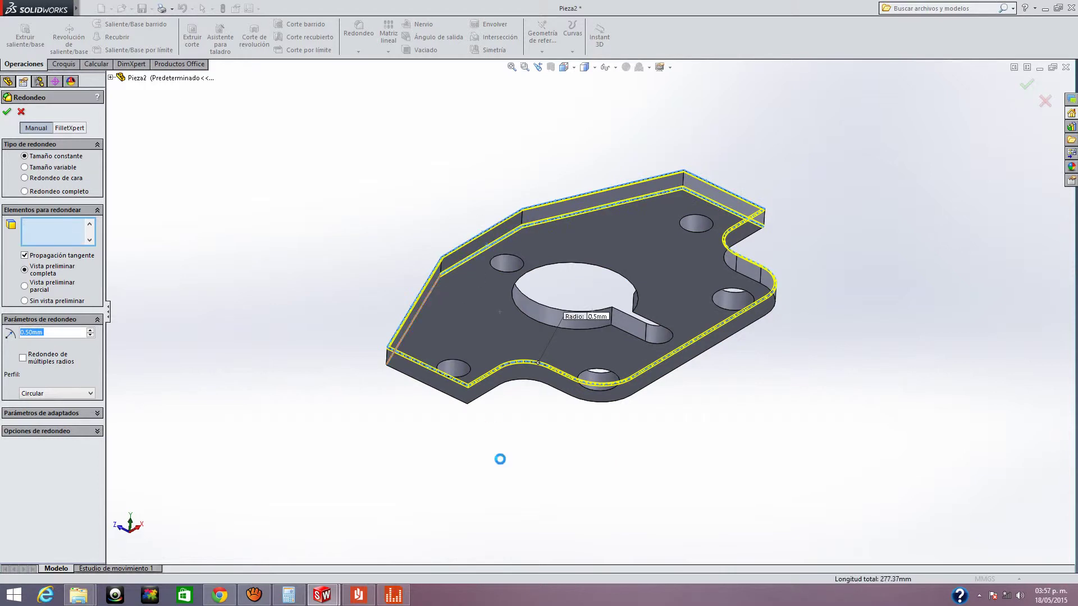
pyautogui.moveTo(518, 449)
pyautogui.mouseDown(button='middle')
pyautogui.moveTo(504, 330)
pyautogui.moveTo(455, 327)
pyautogui.mouseUp(button='middle')
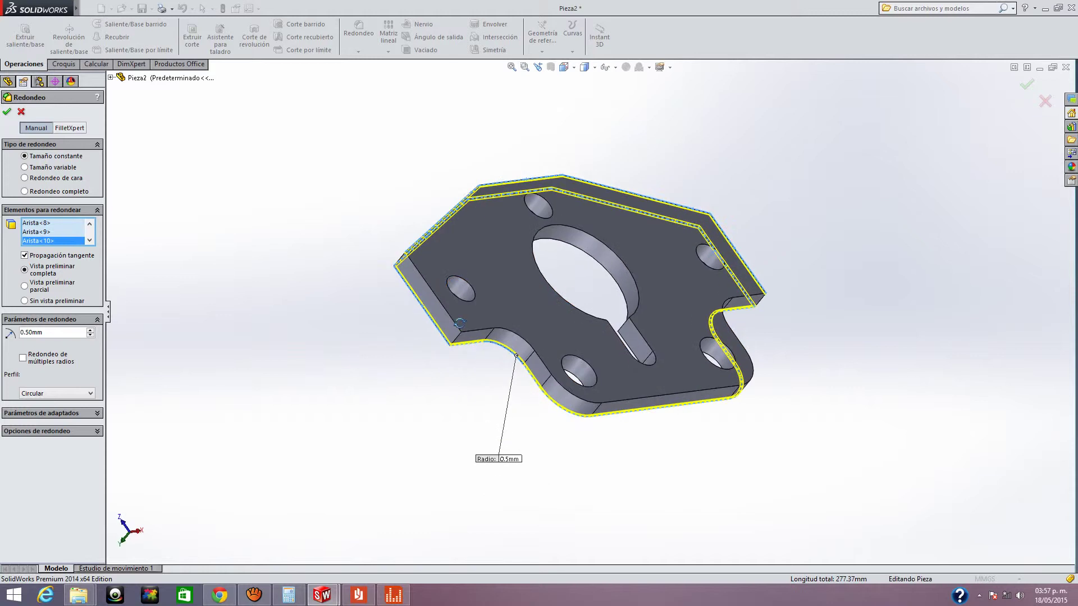
pyautogui.click(455, 324)
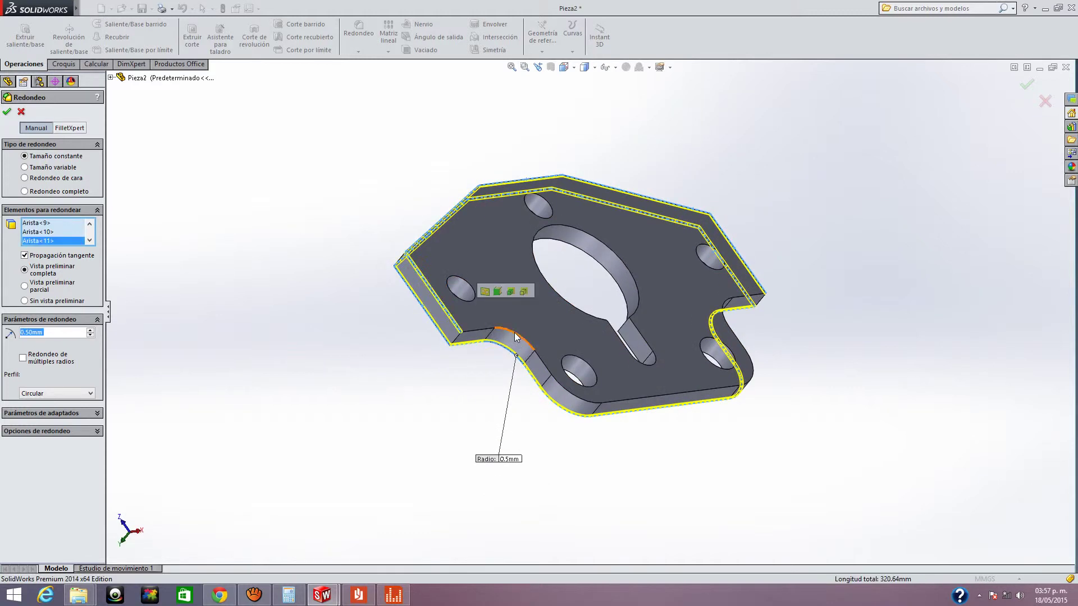
pyautogui.click(514, 333)
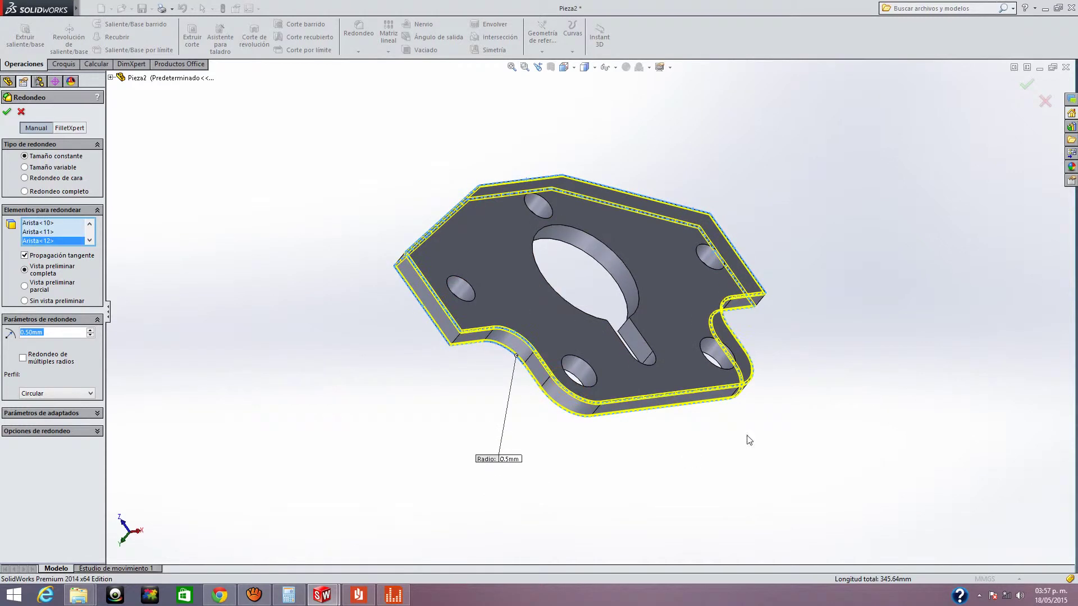
# Step: Apply the 0.5 mm fillet and inspect the rounded plate
pyautogui.moveTo(816, 383); pyautogui.dragTo(777, 352, button='middle')
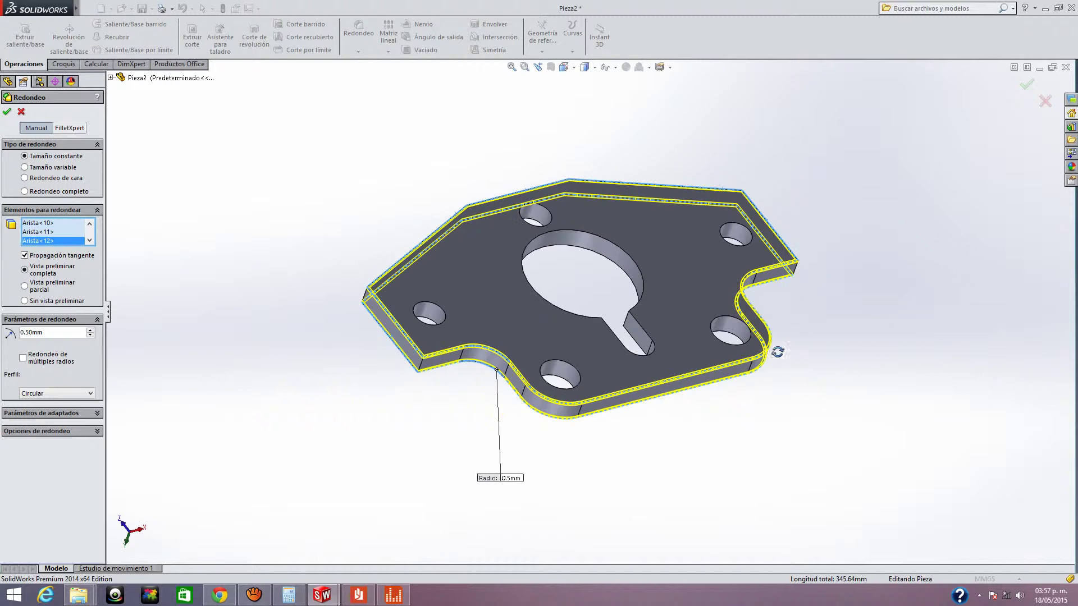
pyautogui.click(7, 112)
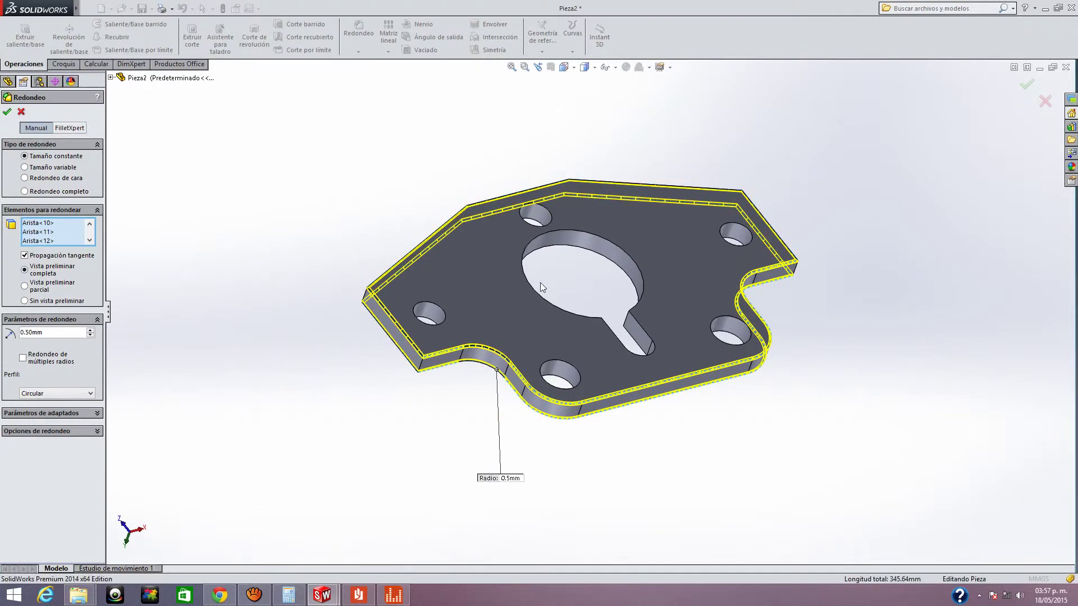
pyautogui.press('f')
pyautogui.moveTo(783, 283)
pyautogui.mouseDown(button='middle')
pyautogui.moveTo(530, 391)
pyautogui.moveTo(751, 358)
pyautogui.moveTo(751, 406)
pyautogui.mouseUp(button='middle')
# Step: Compare the filleted plate against the reference drawing in Windows Reader
pyautogui.click(362, 597)
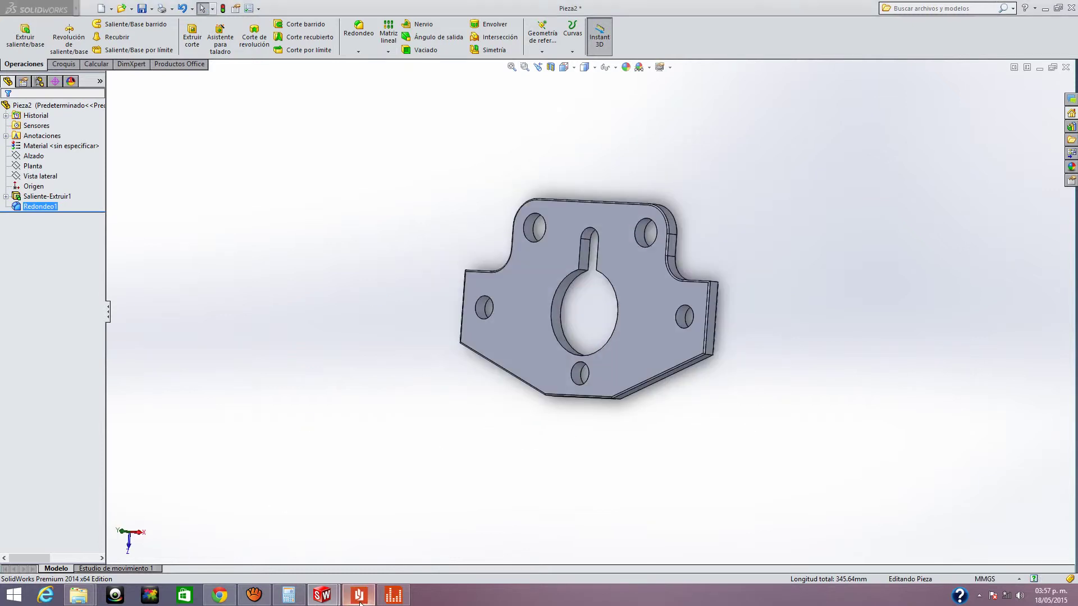
pyautogui.click(359, 595)
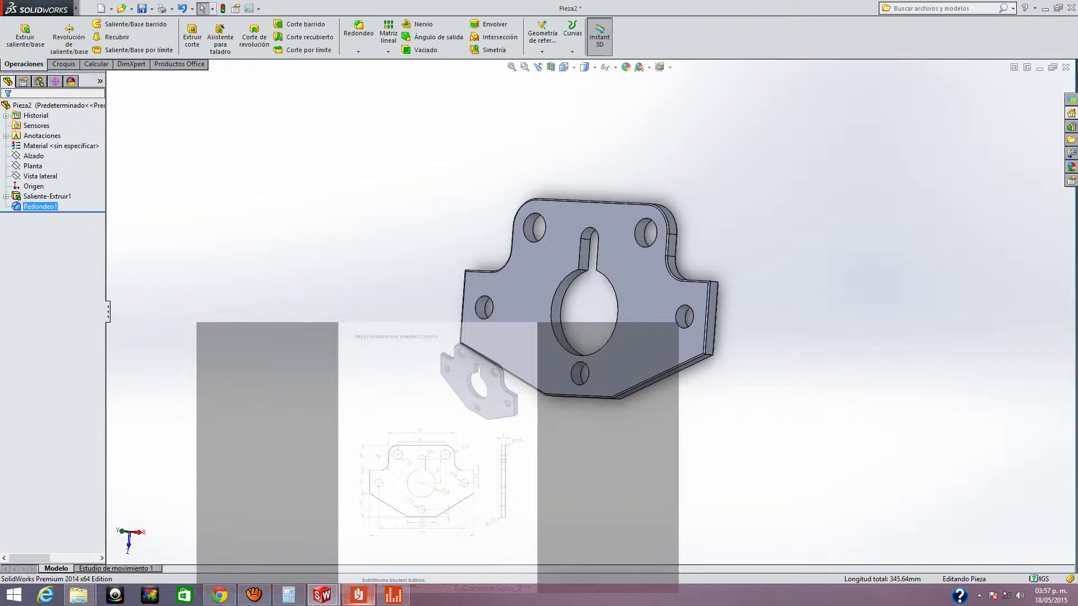
pyautogui.moveTo(719, 235)
pyautogui.mouseDown(button='middle')
pyautogui.moveTo(747, 311)
pyautogui.moveTo(680, 362)
pyautogui.mouseUp(button='middle')
pyautogui.click(351, 601)
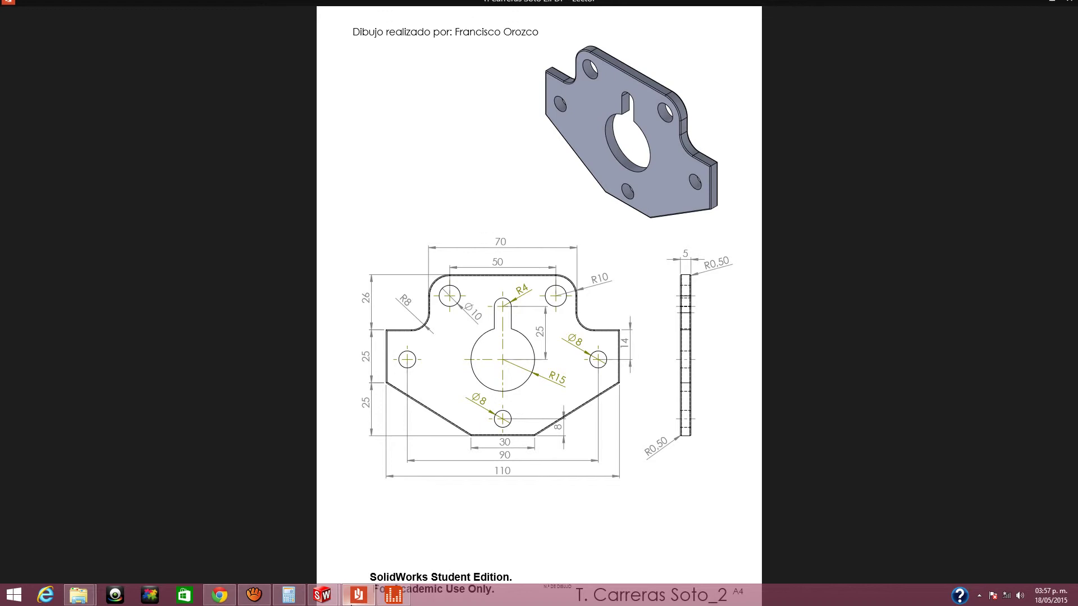
pyautogui.click(351, 603)
# Step: Zoom the part view, then bring up the aTube Catcher screen recorder
pyautogui.scroll(3, 505, 382)
pyautogui.scroll(-2, 561, 331)
pyautogui.scroll(-2, 587, 312)
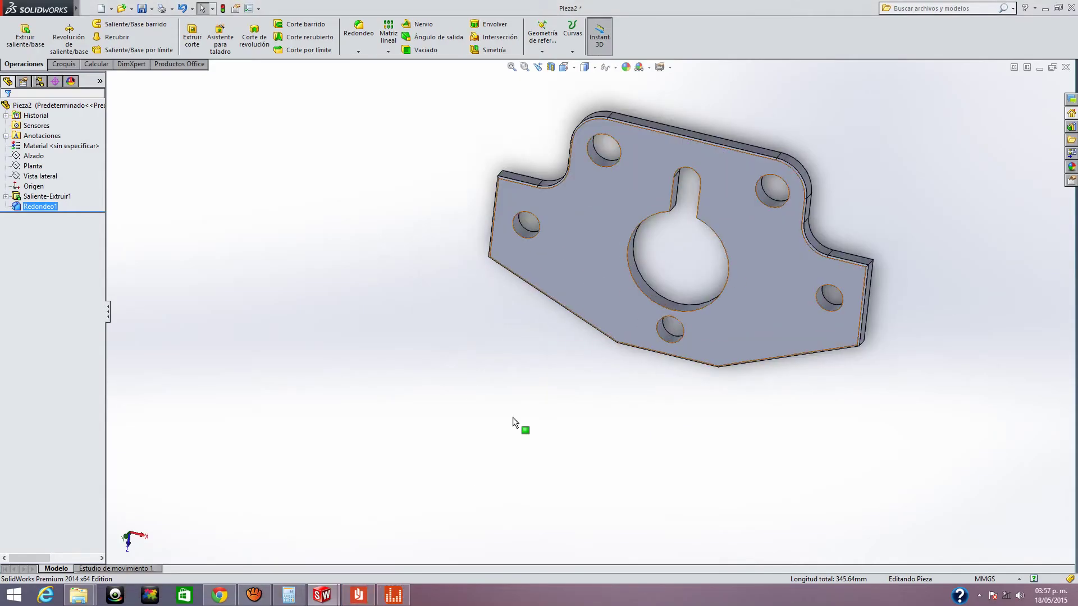
pyautogui.click(254, 595)
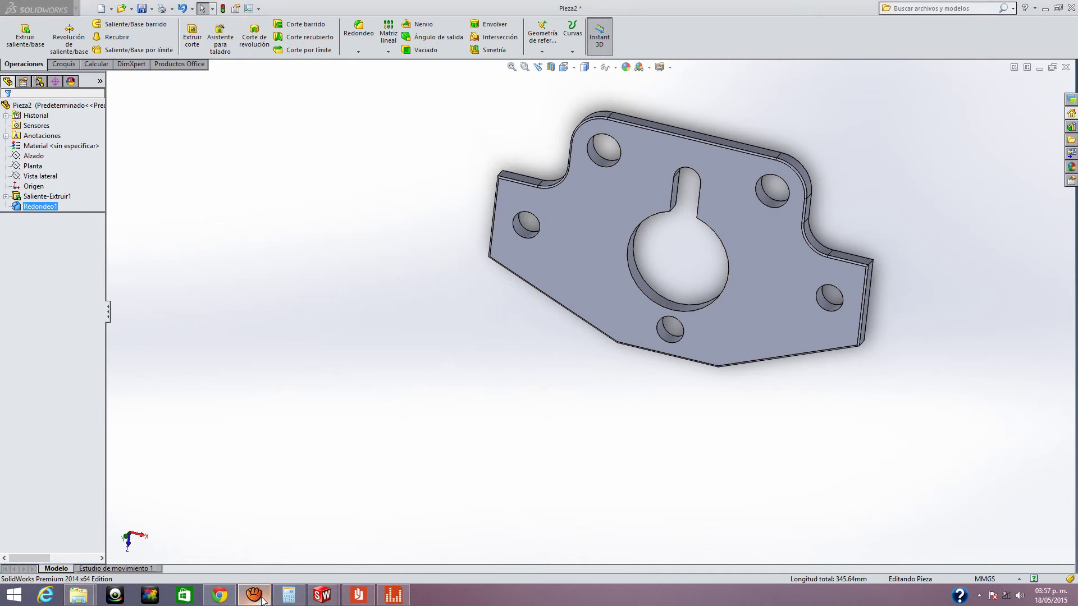